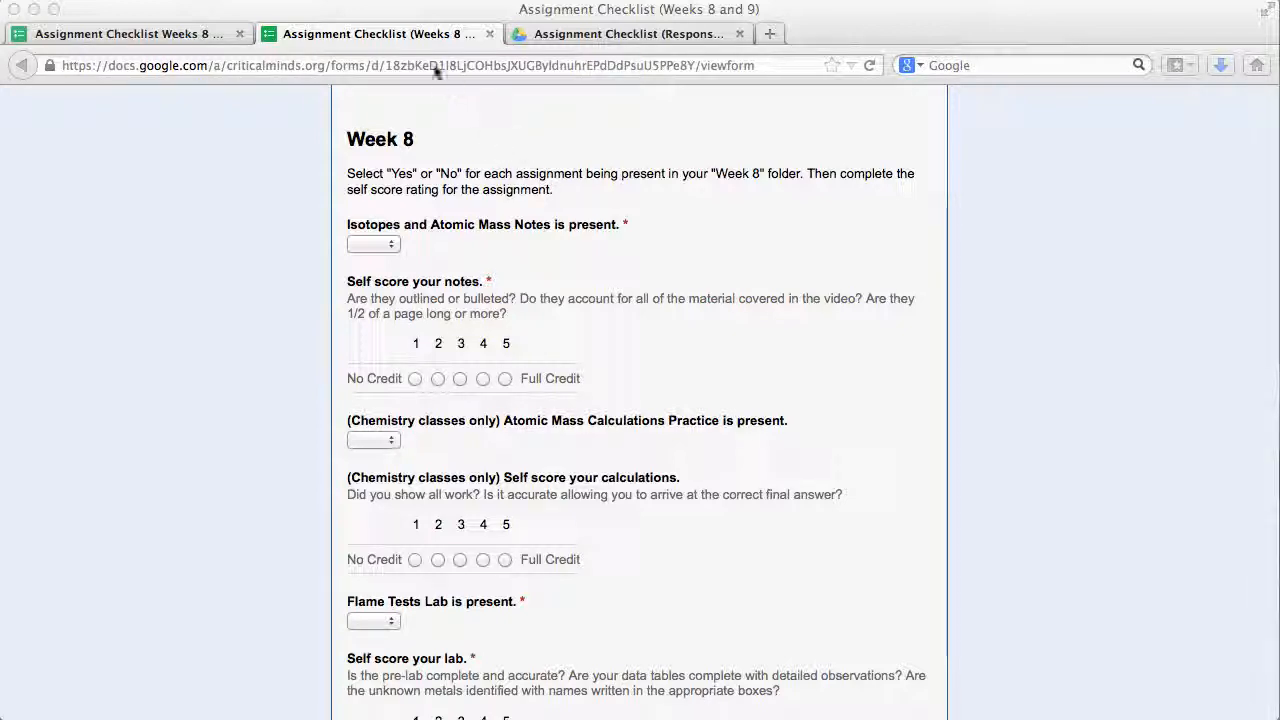
# - Examine the live checklist form from the name and period questions through the Week 8 and Week 9 sections
pyautogui.scroll(5, 464, 252)
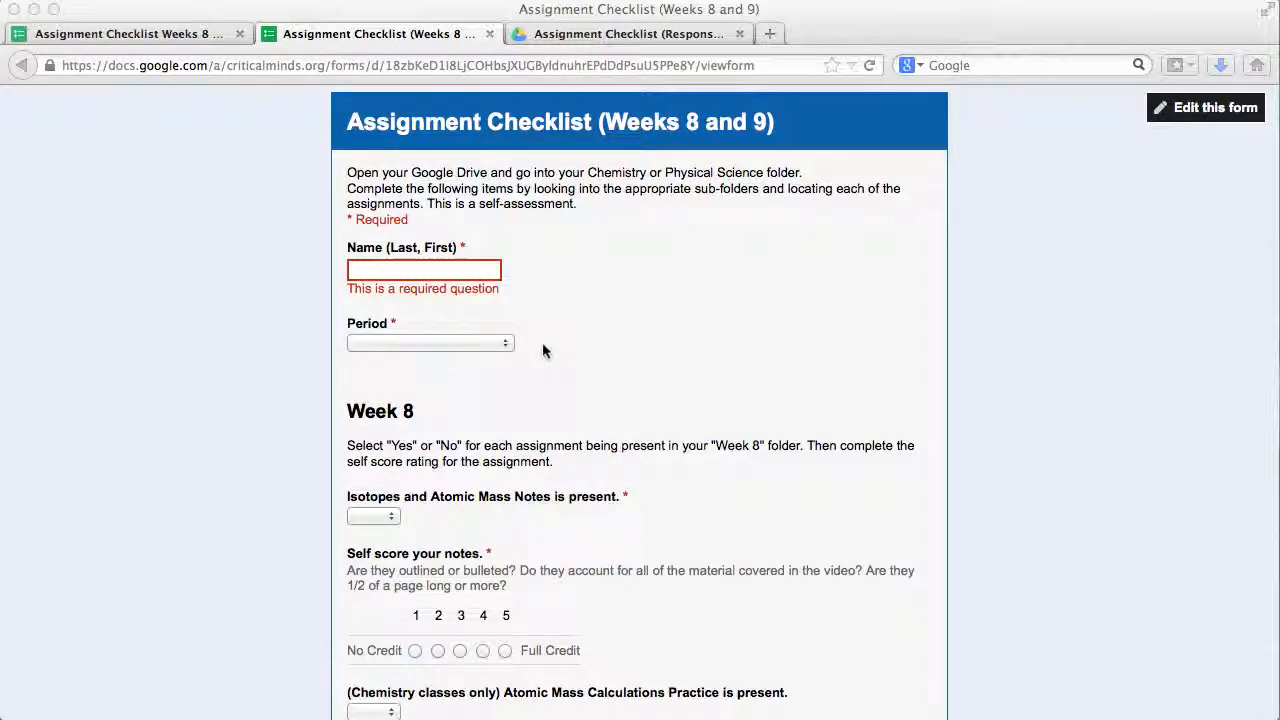
pyautogui.scroll(-1, 576, 427)
pyautogui.scroll(-3, 576, 427)
pyautogui.scroll(-2, 576, 424)
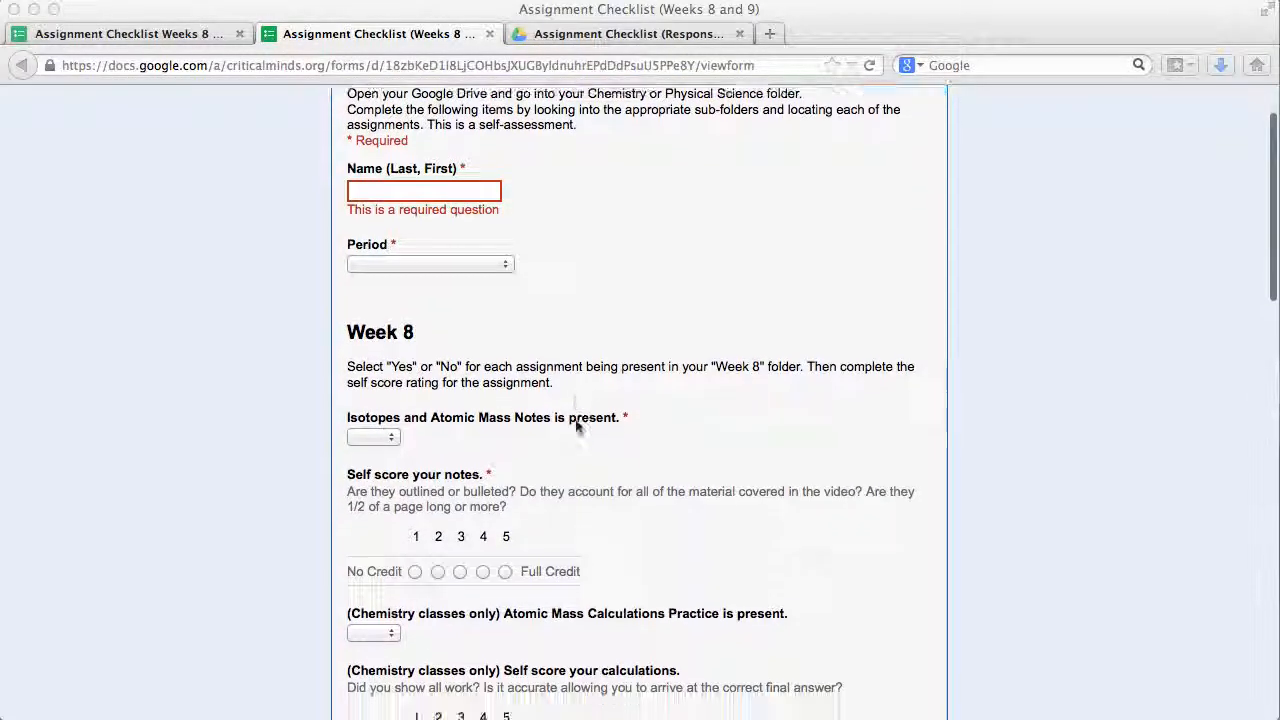
pyautogui.click(440, 256)
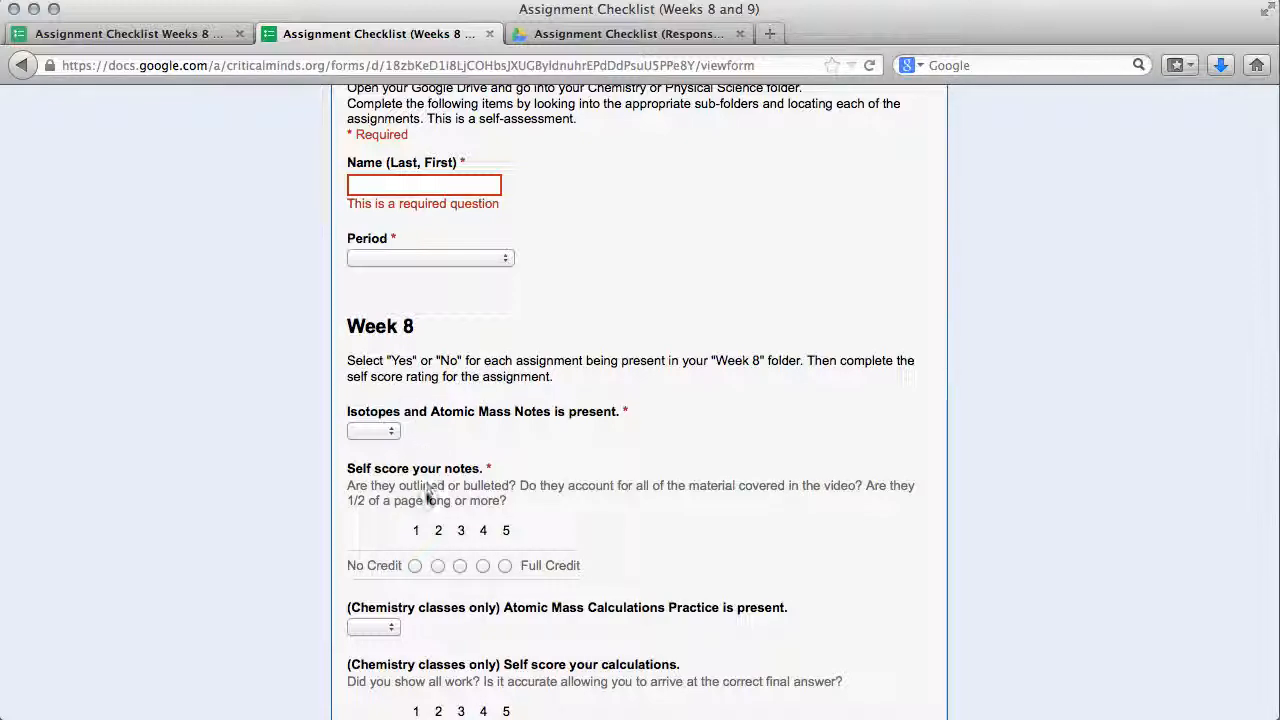
pyautogui.scroll(-10, 512, 490)
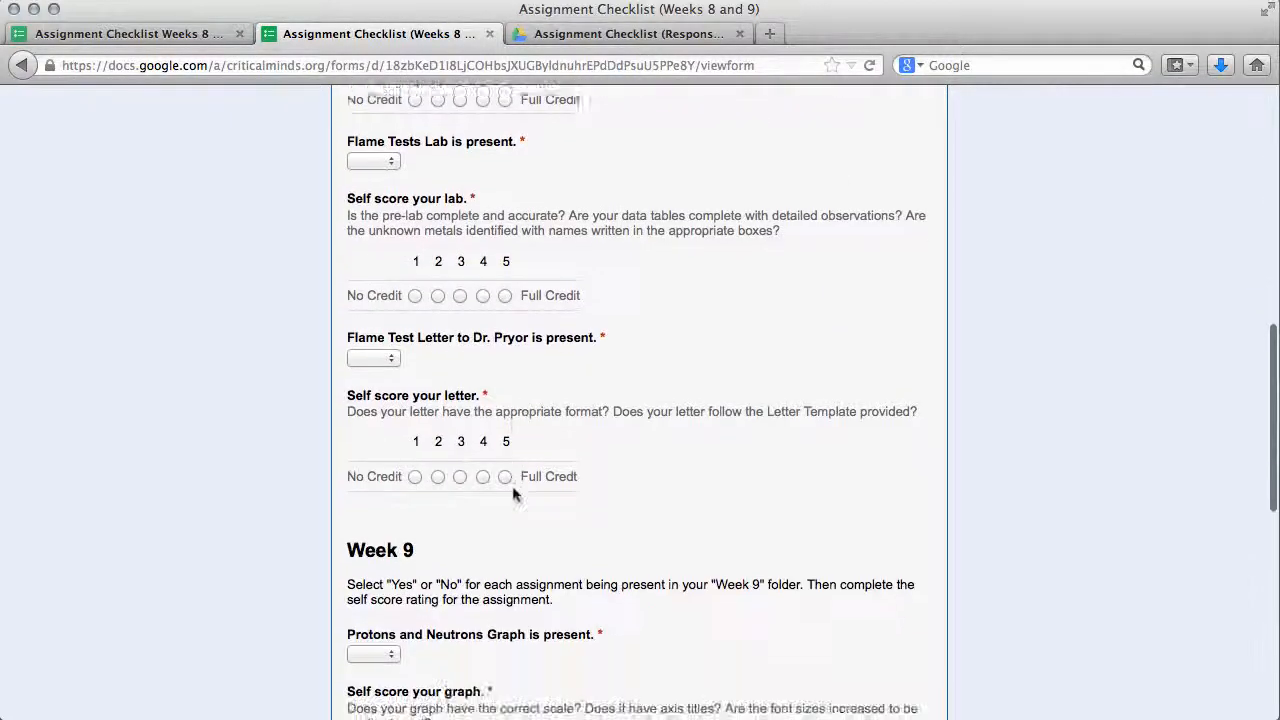
pyautogui.scroll(-5, 512, 490)
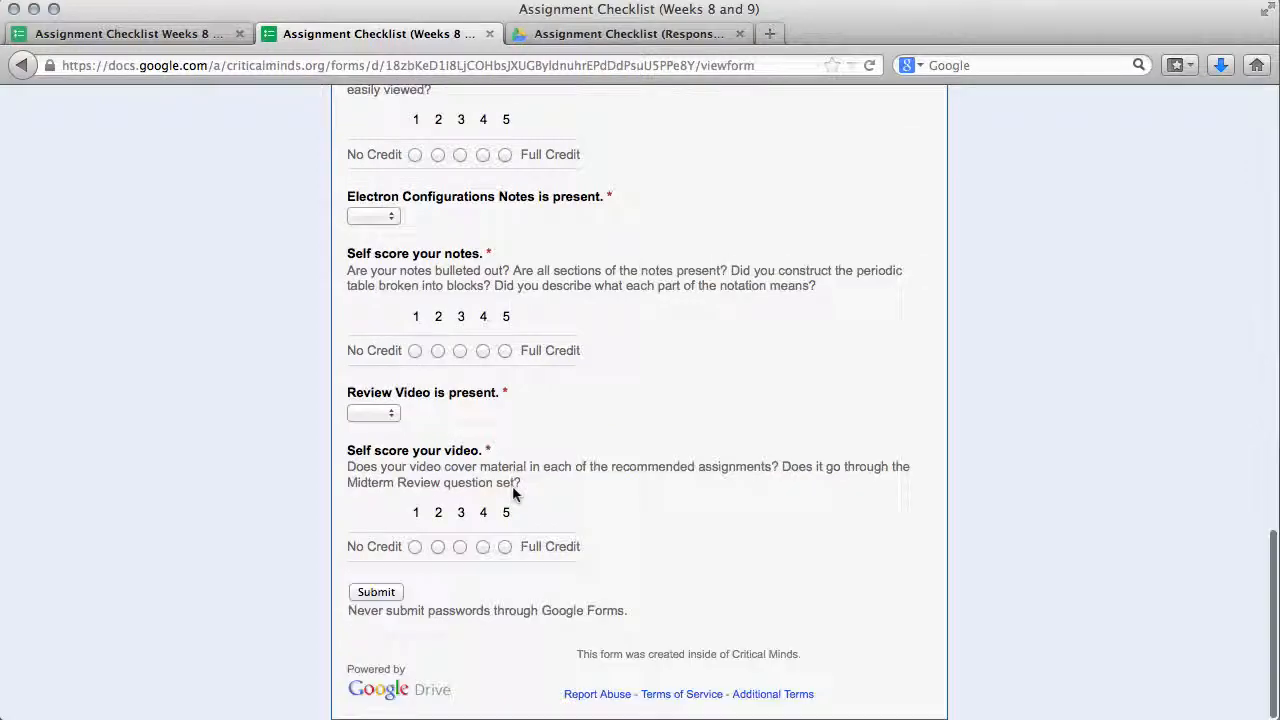
# - Try to submit the unanswered form and view the Assignment Checklist responses spreadsheet
pyautogui.click(394, 593)
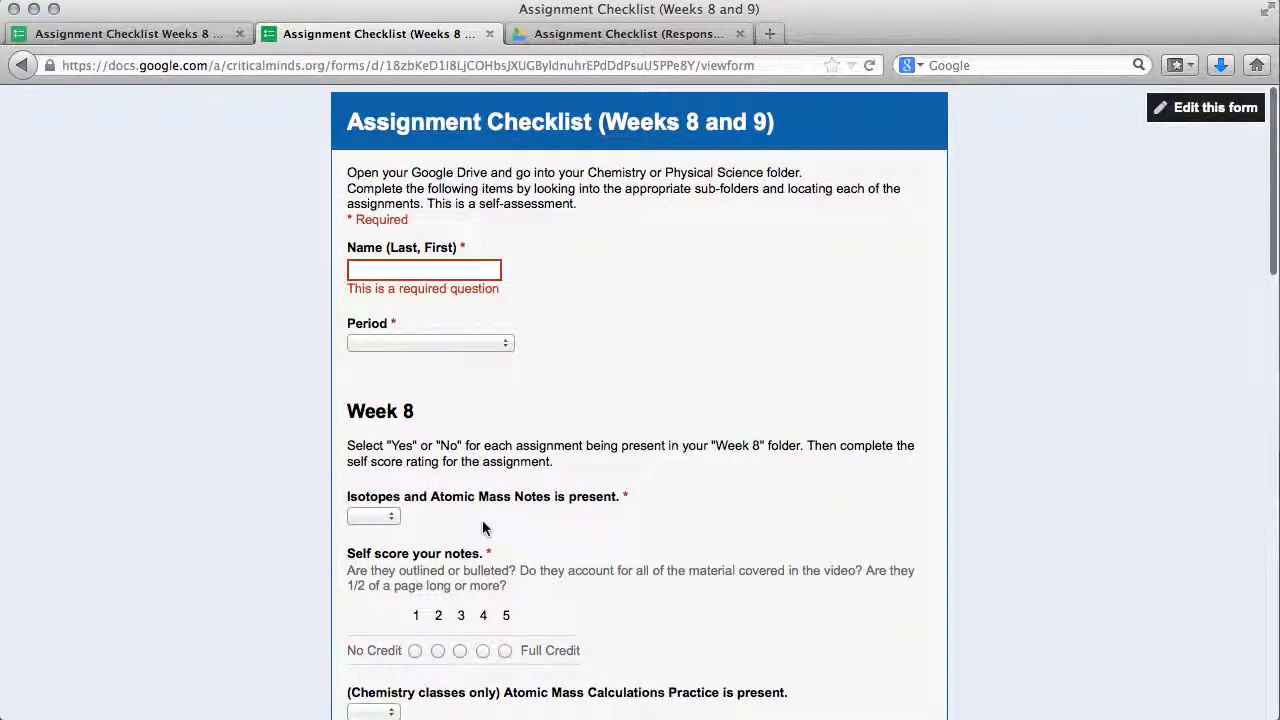
pyautogui.click(585, 36)
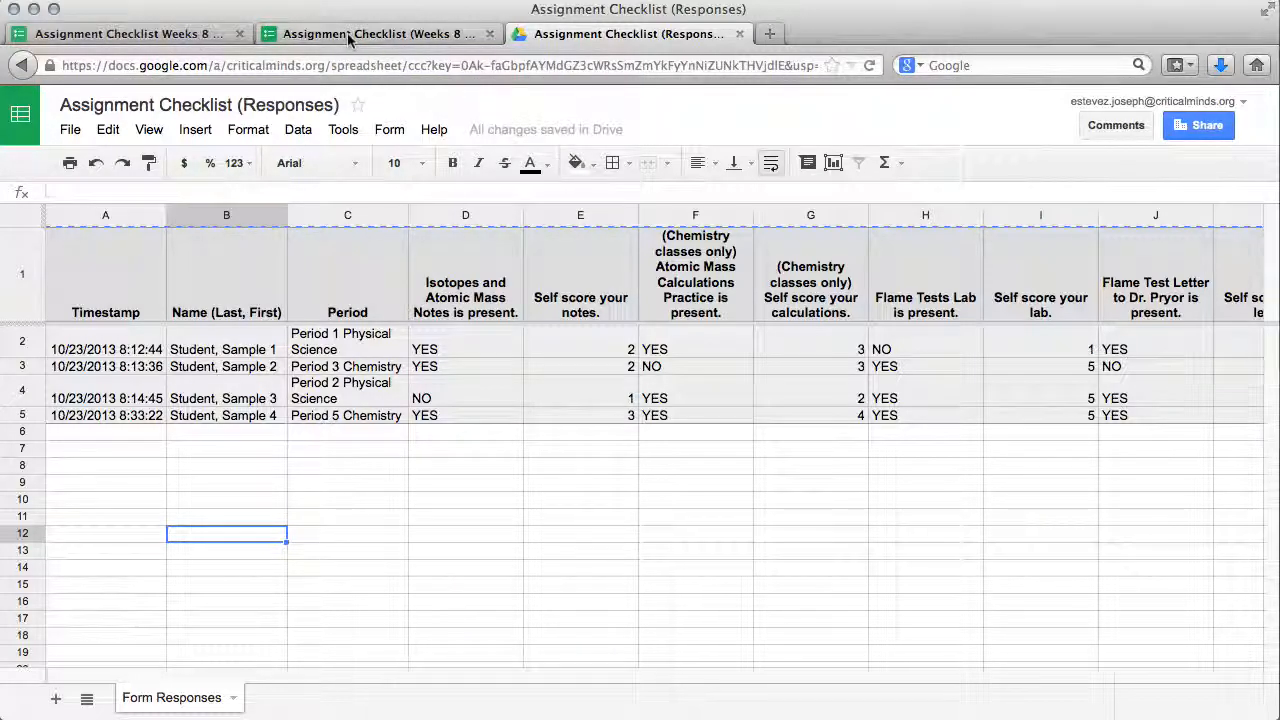
# - Return to the form editor and examine the list options of the Period question, leaving its settings as they are
pyautogui.click(195, 34)
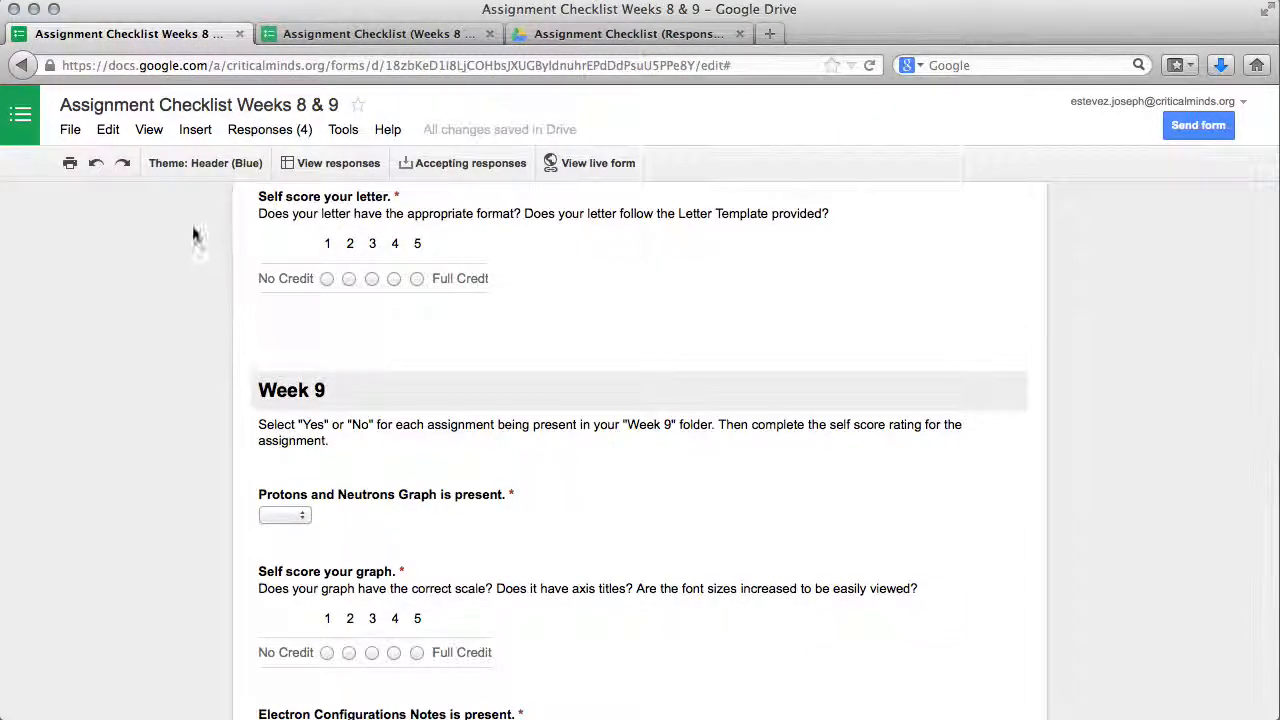
pyautogui.scroll(15, 450, 331)
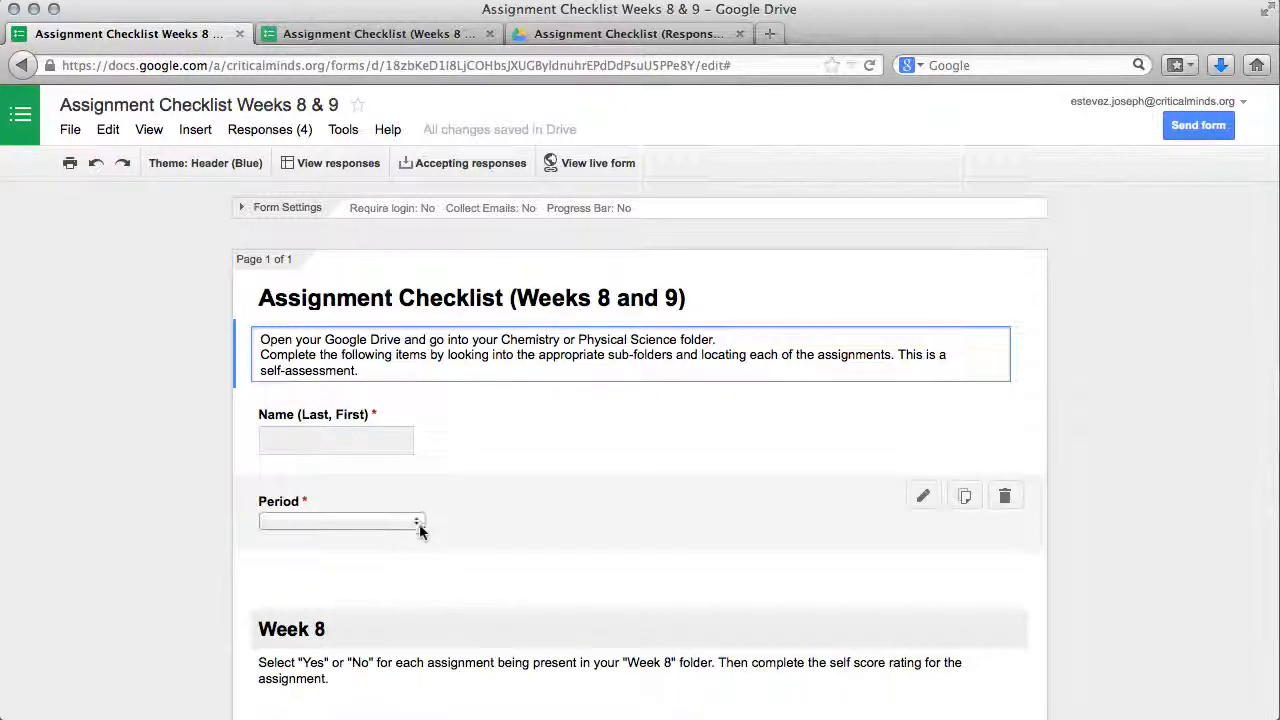
pyautogui.click(418, 524)
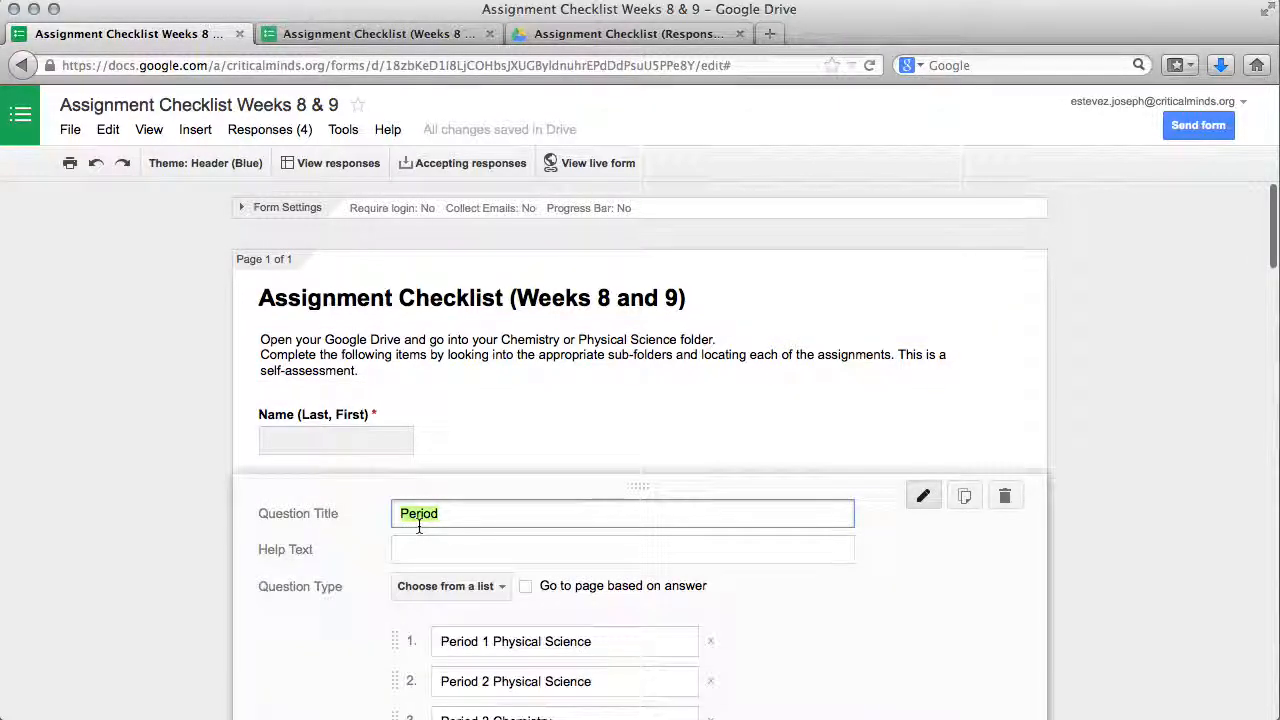
pyautogui.scroll(-3, 548, 577)
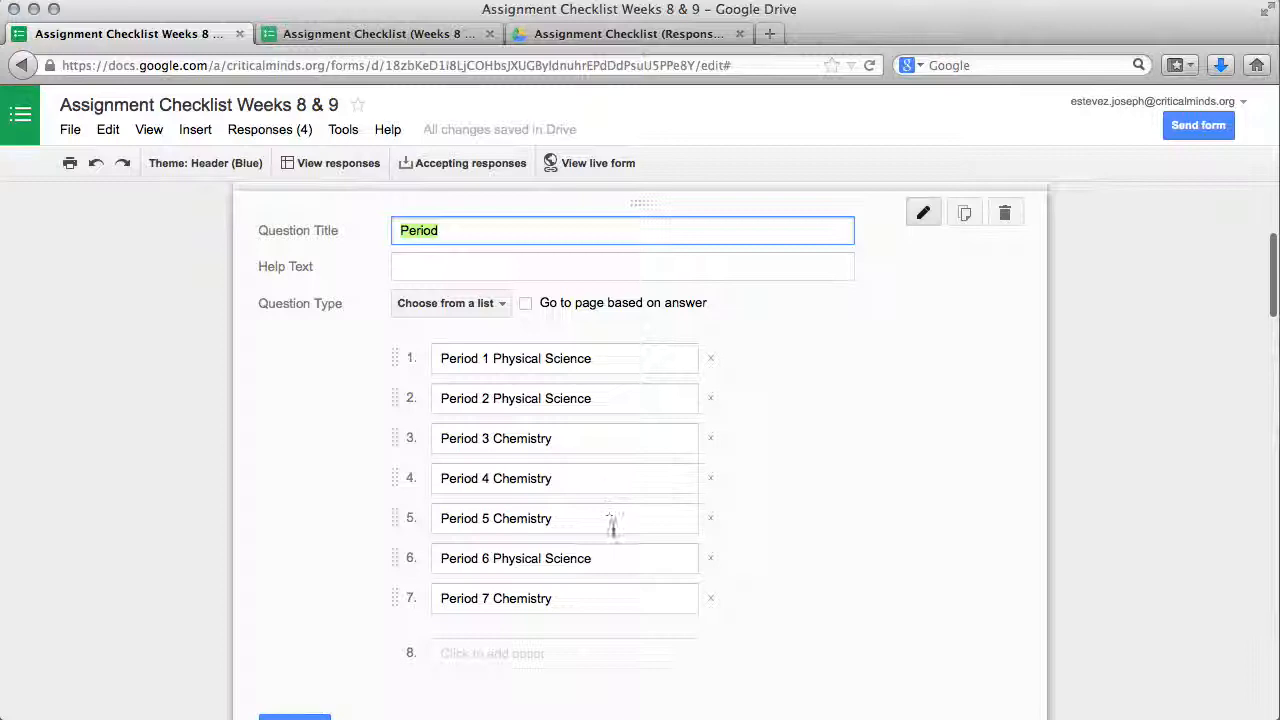
pyautogui.scroll(-1, 790, 524)
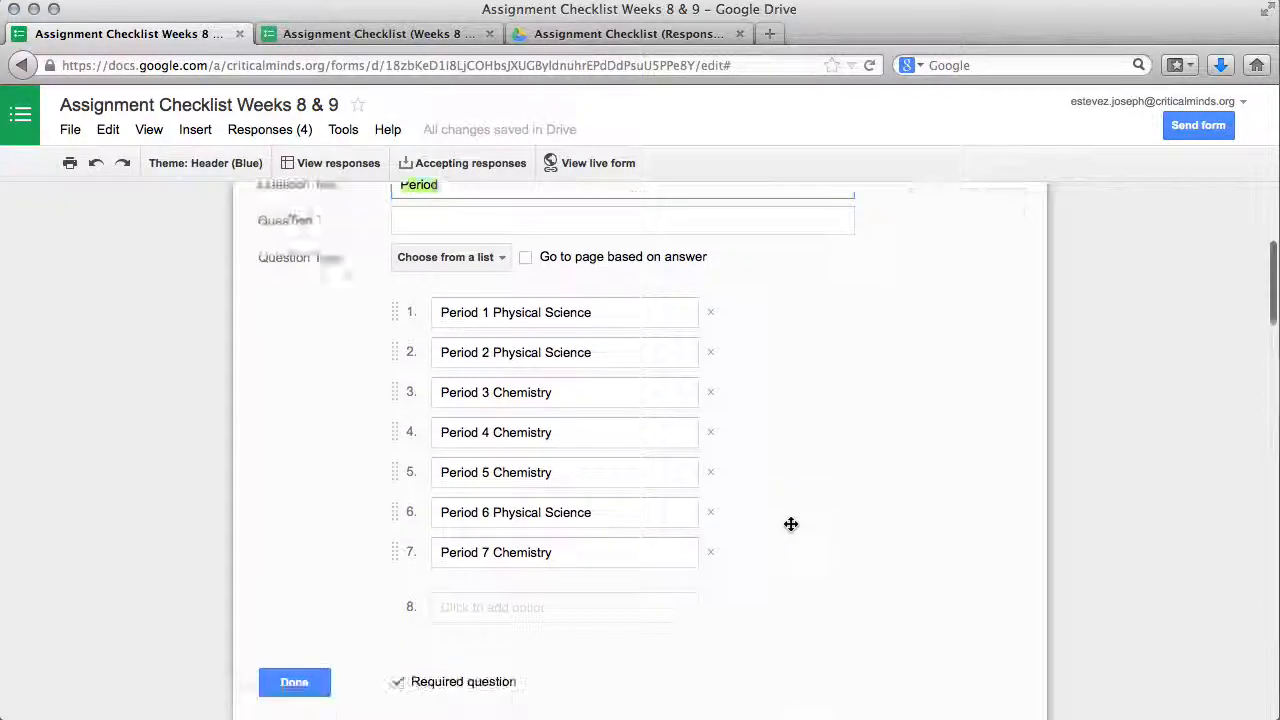
pyautogui.scroll(-2, 790, 524)
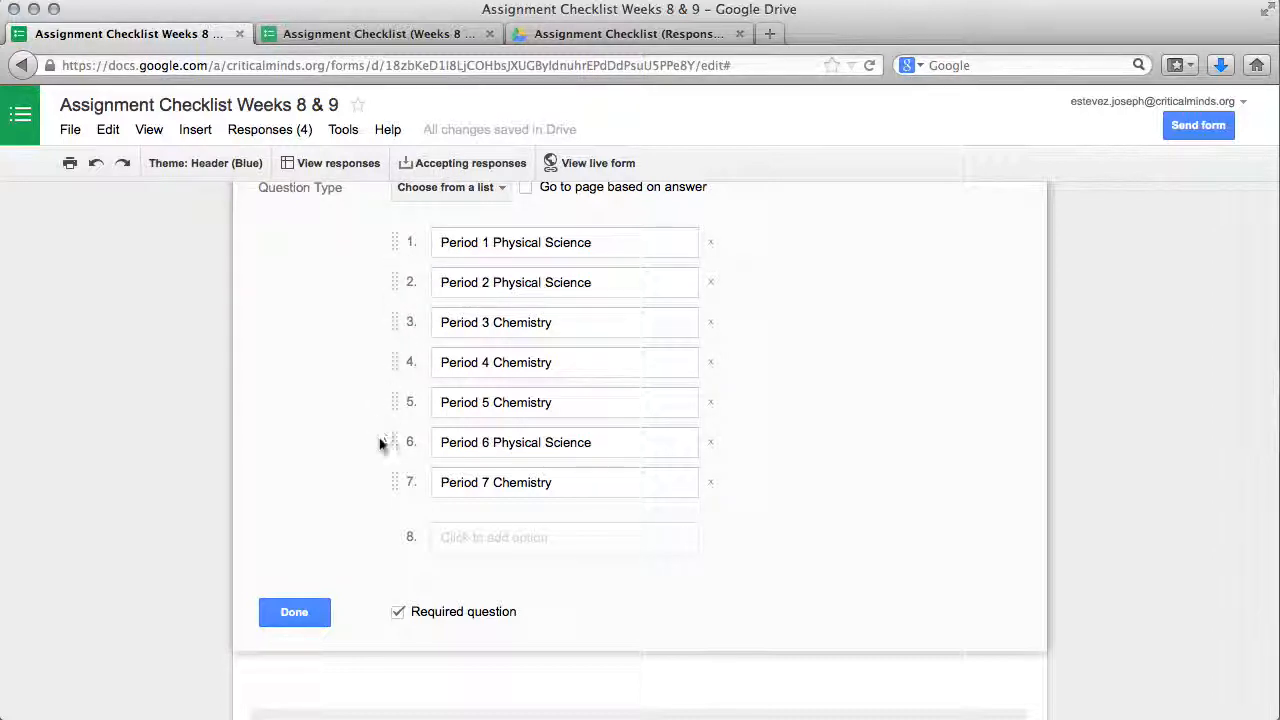
pyautogui.click(295, 613)
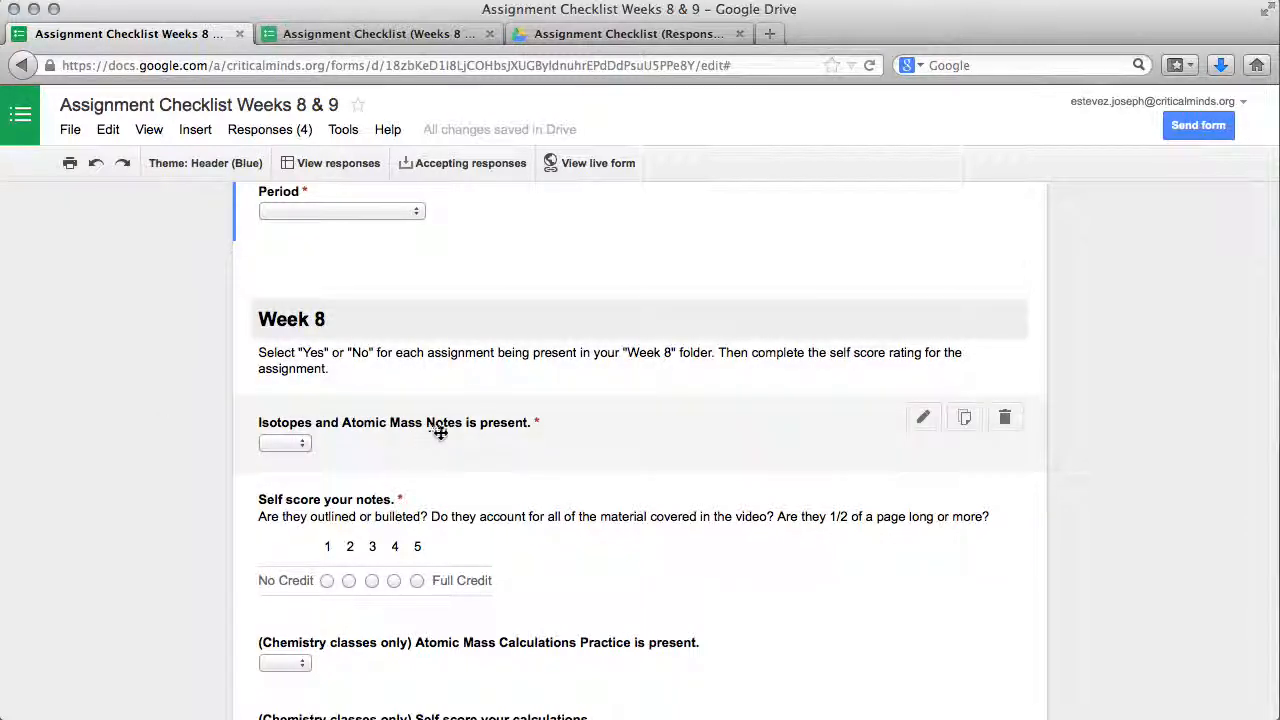
# - Inspect the question type and answer options of the "Isotopes and Atomic Mass Notes is present." question
pyautogui.click(308, 441)
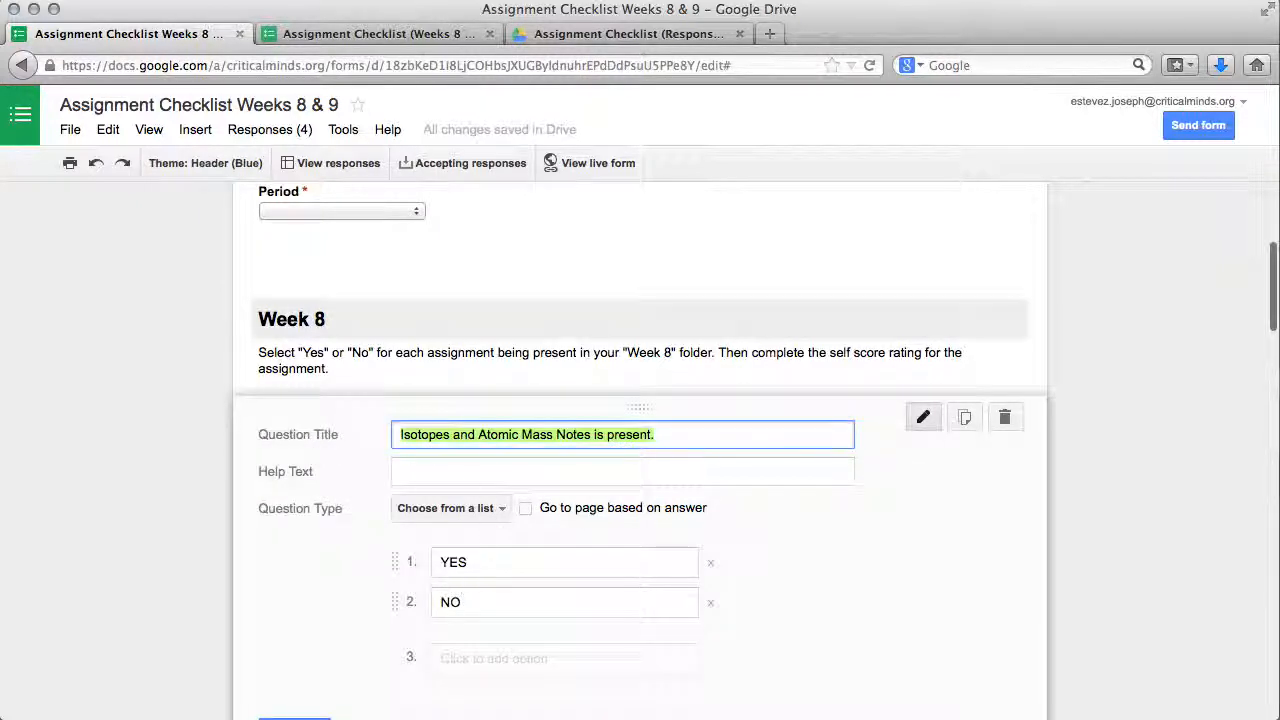
pyautogui.scroll(-3, 846, 563)
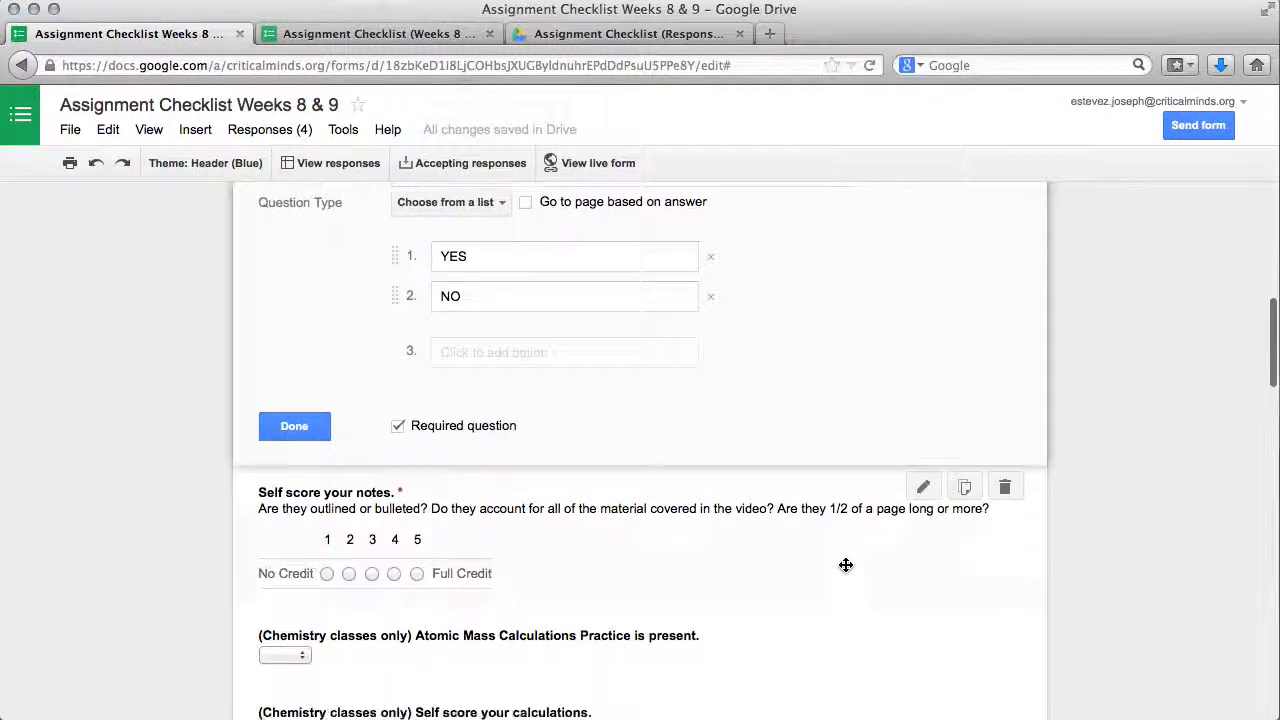
pyautogui.click(294, 421)
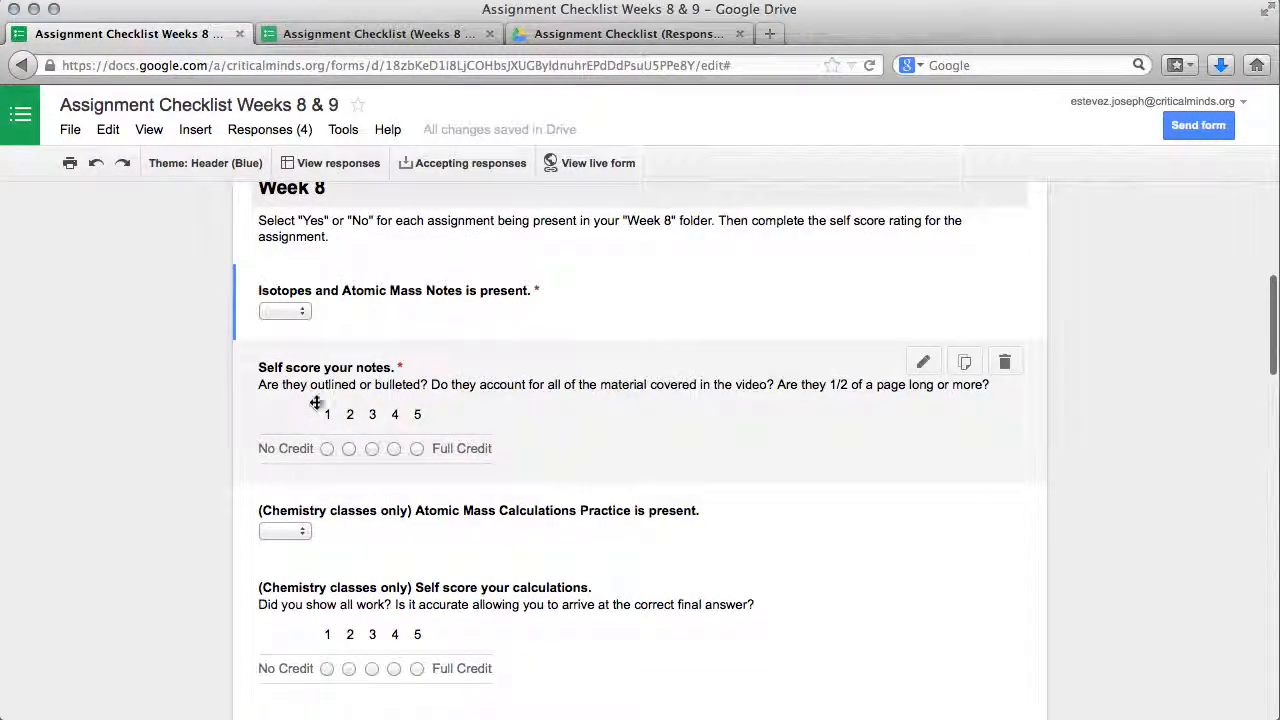
# - Inspect the "Self score your notes." question under Week 8, checking its available question types and scale settings
pyautogui.click(462, 399)
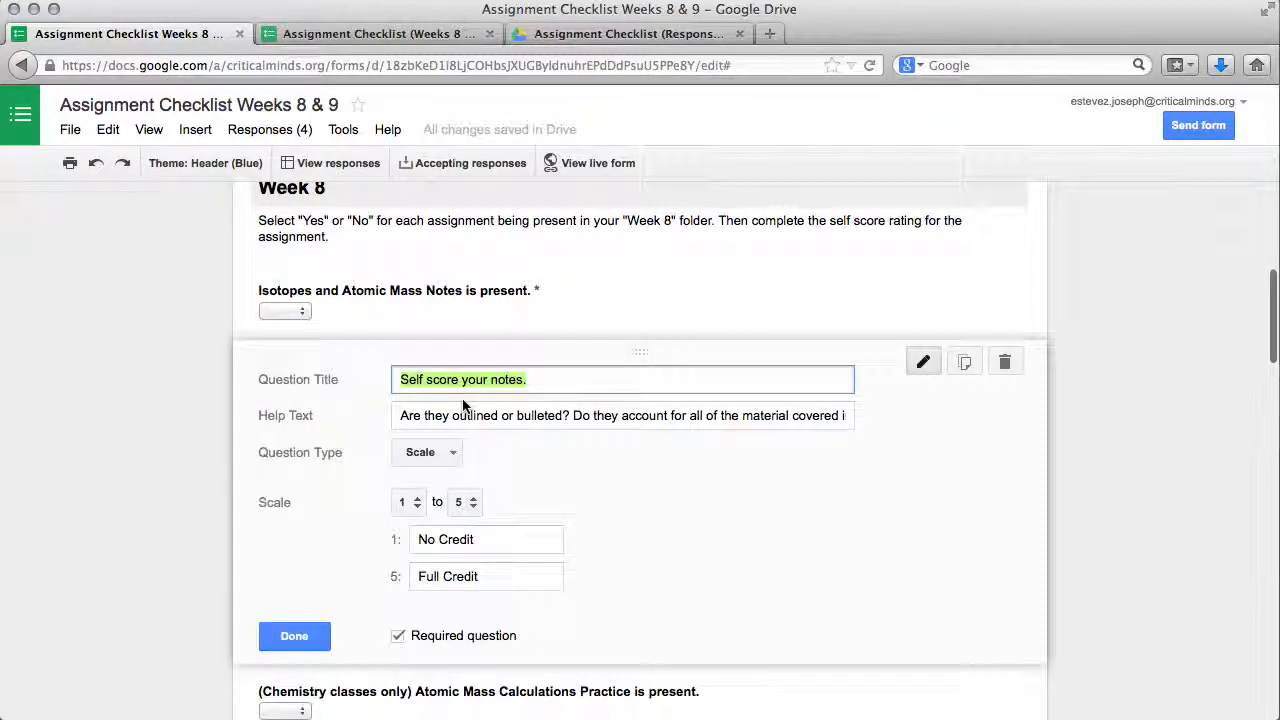
pyautogui.click(456, 456)
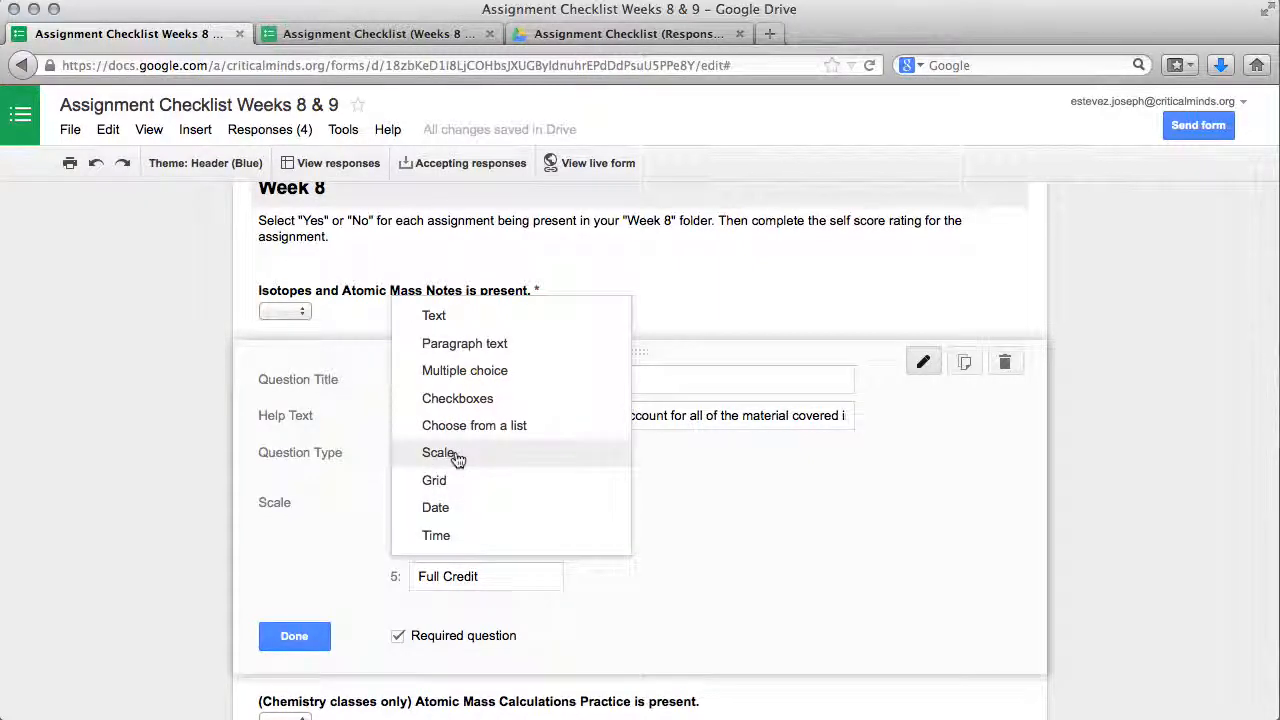
pyautogui.click(456, 456)
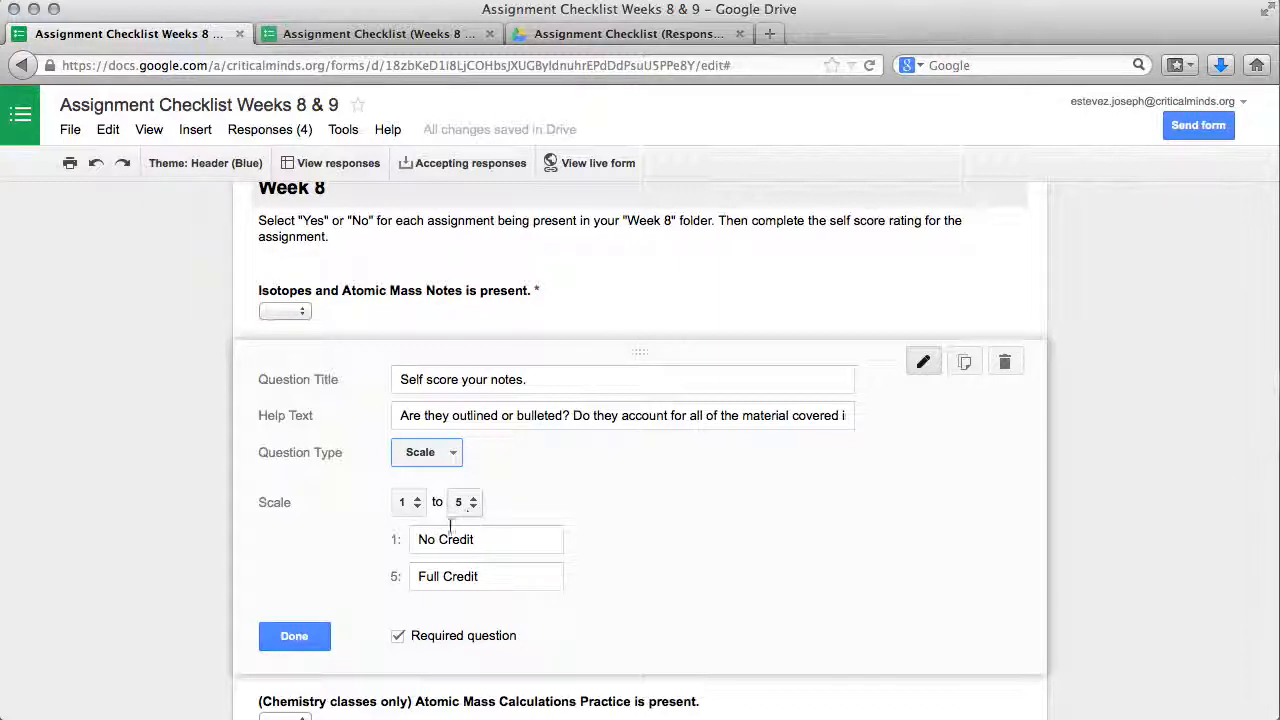
pyautogui.click(300, 635)
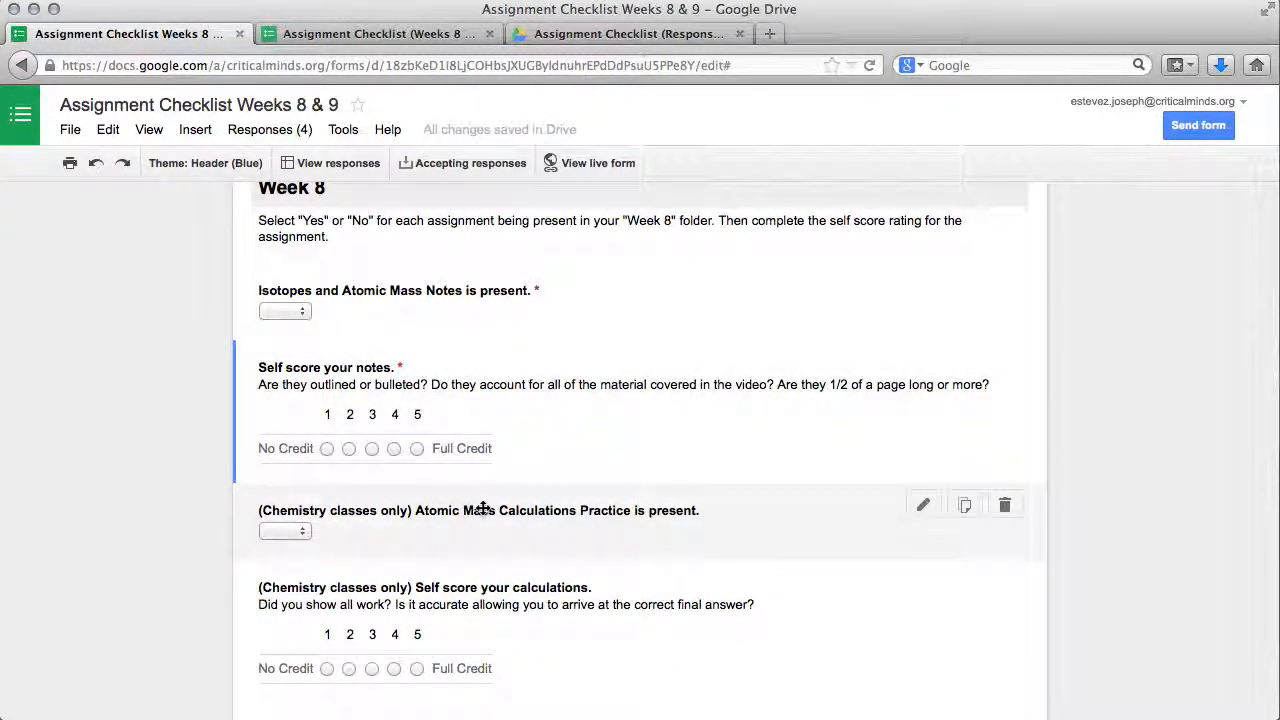
# - Add a page break titled "Week 8" and place it between the Period question and the Week 8 section header
pyautogui.scroll(-10, 483, 508)
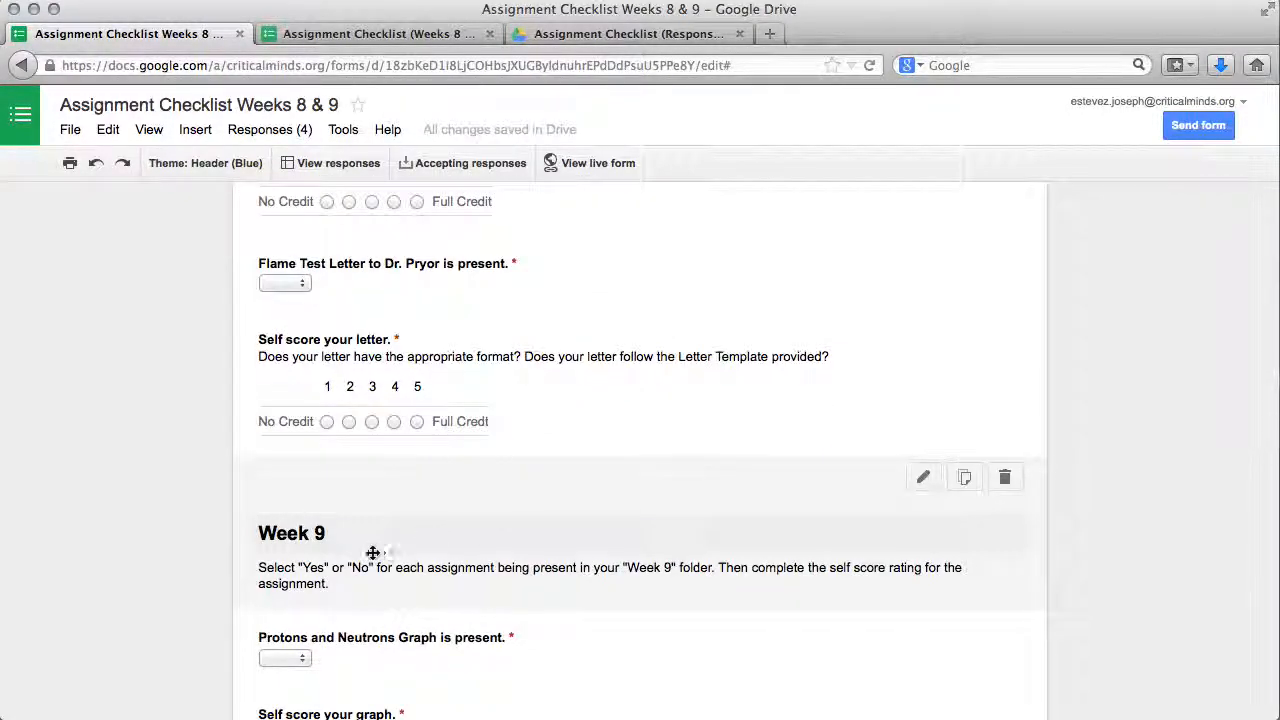
pyautogui.scroll(10, 351, 537)
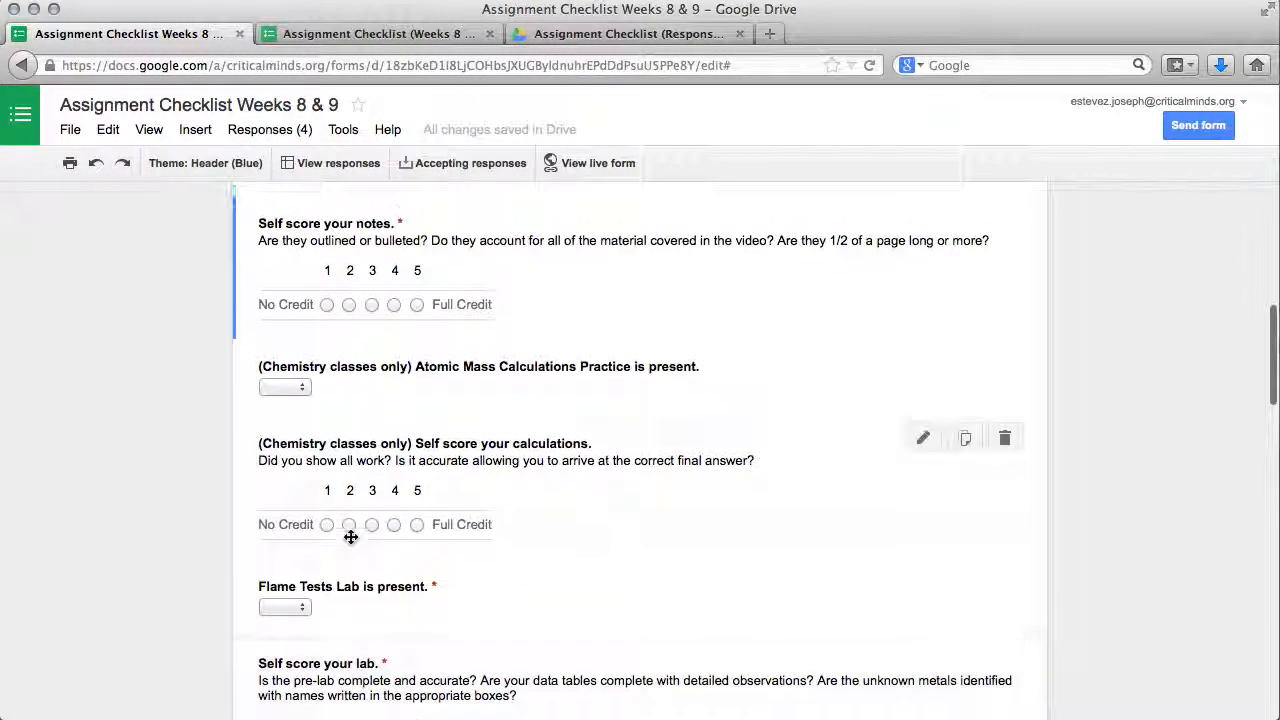
pyautogui.scroll(3, 351, 537)
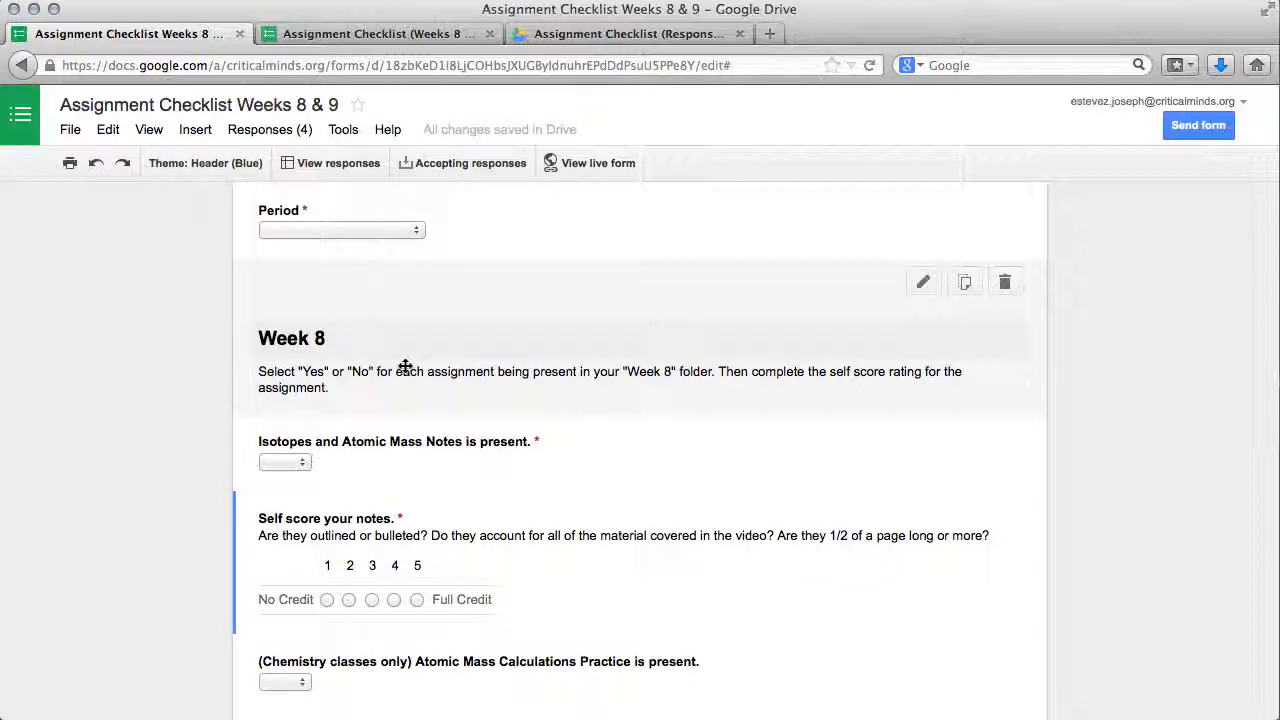
pyautogui.scroll(-5, 400, 355)
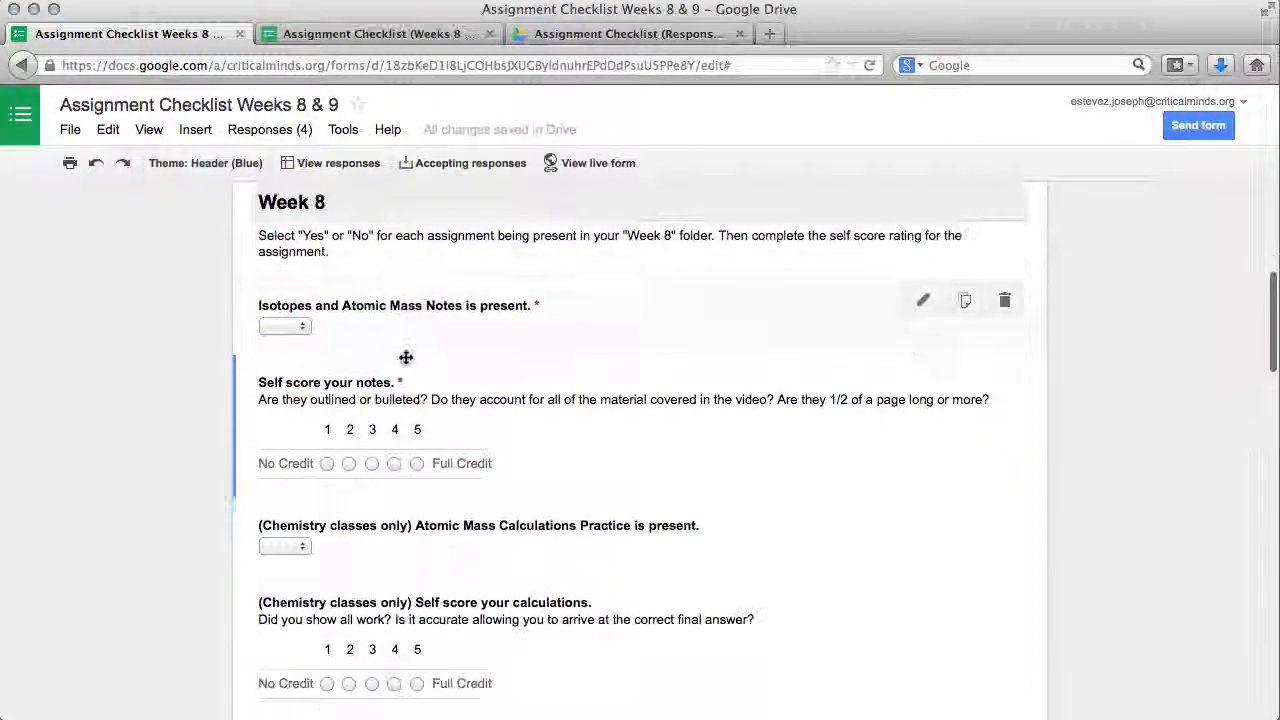
pyautogui.scroll(-20, 405, 360)
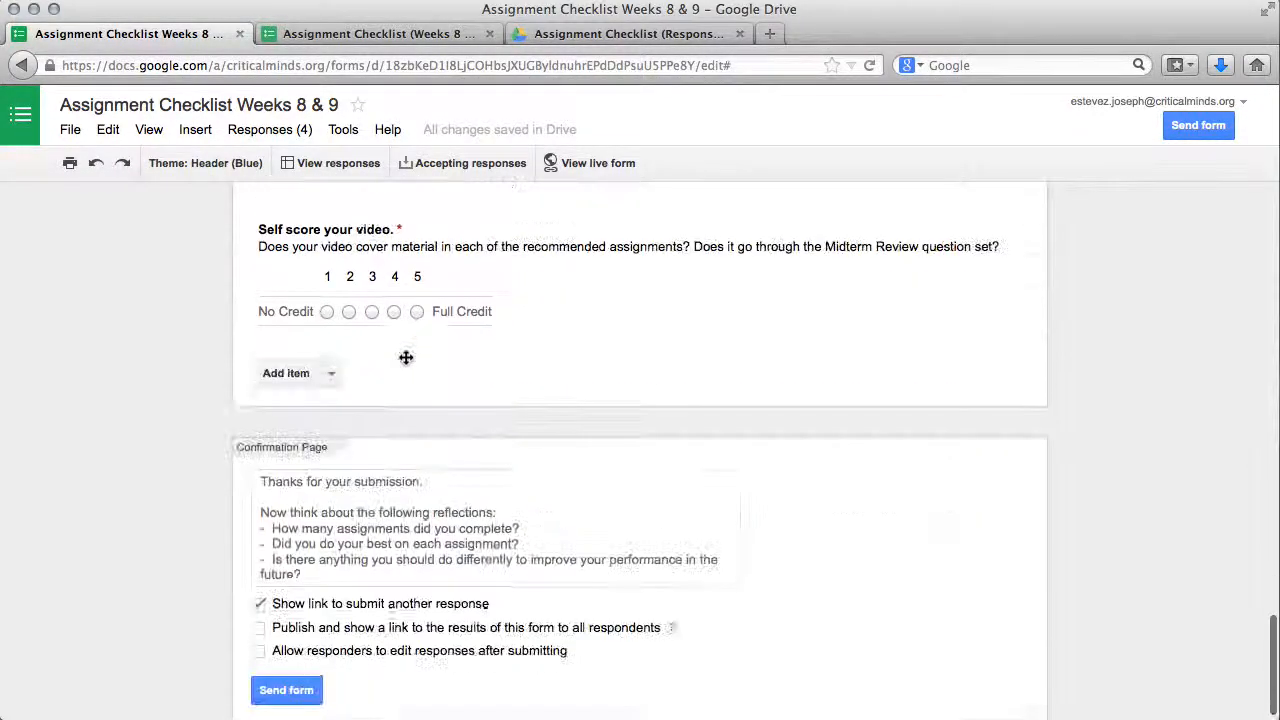
pyautogui.click(332, 362)
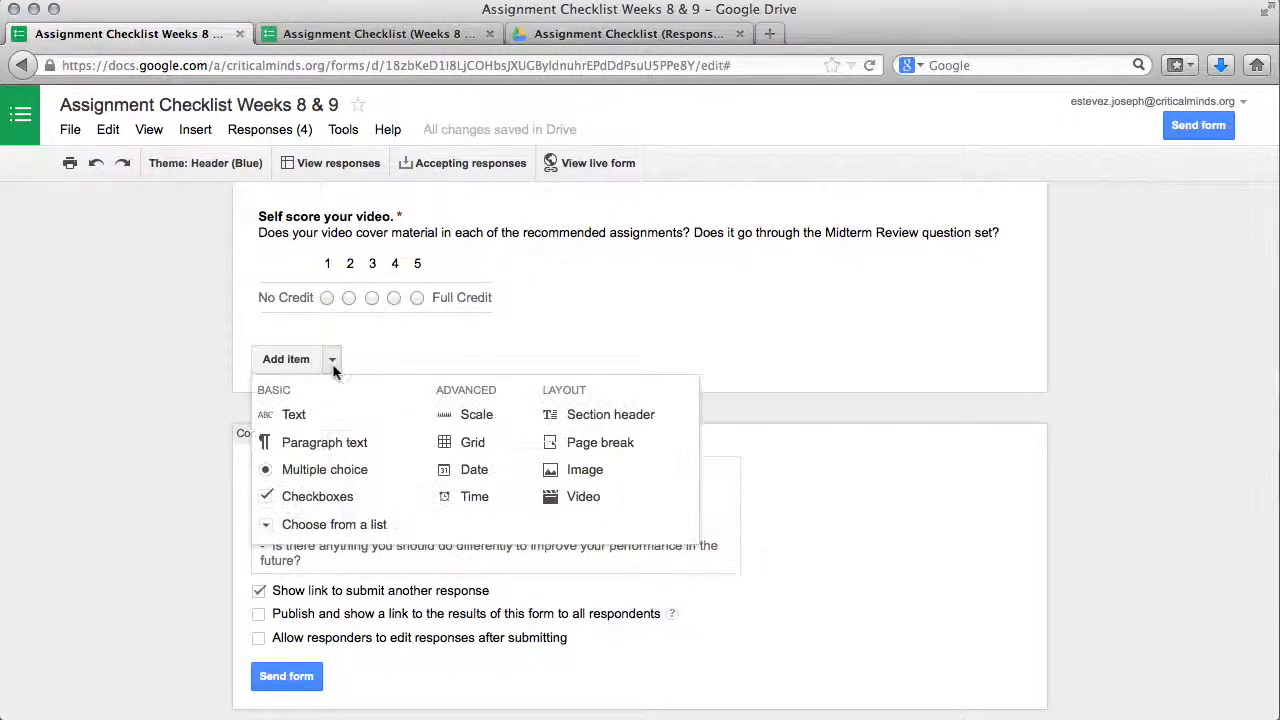
pyautogui.click(592, 444)
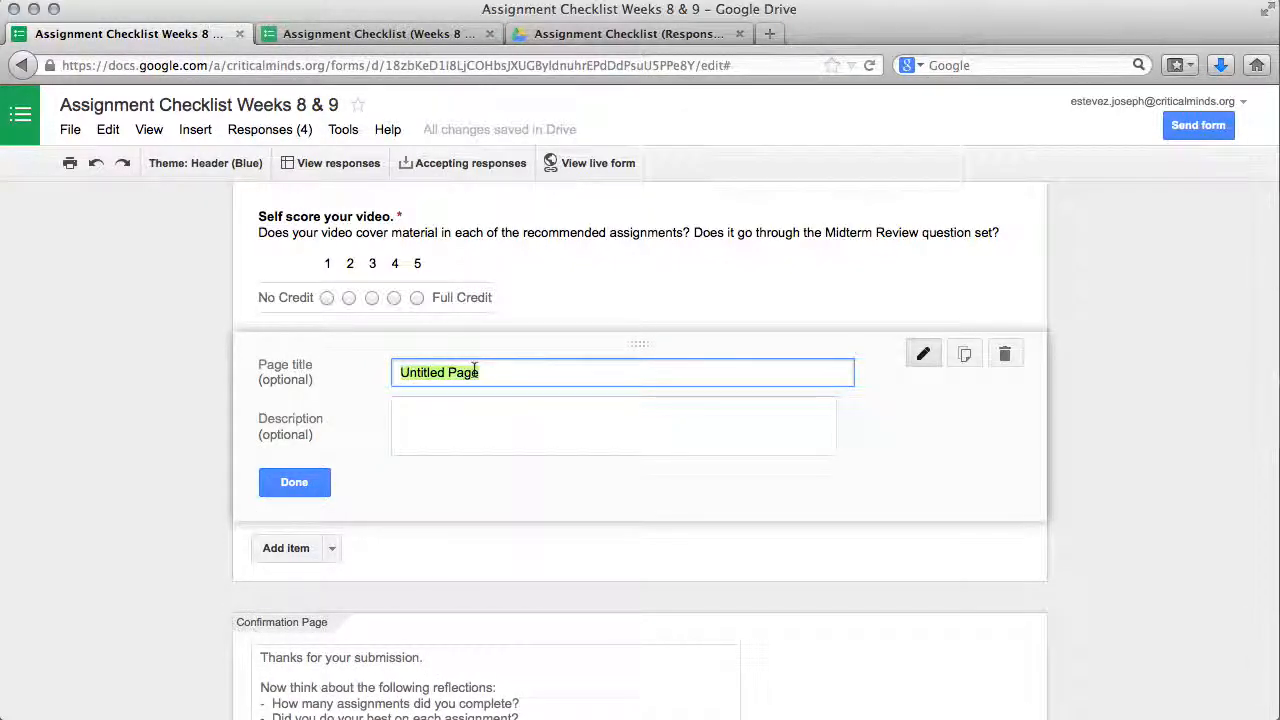
pyautogui.write('Week 8')
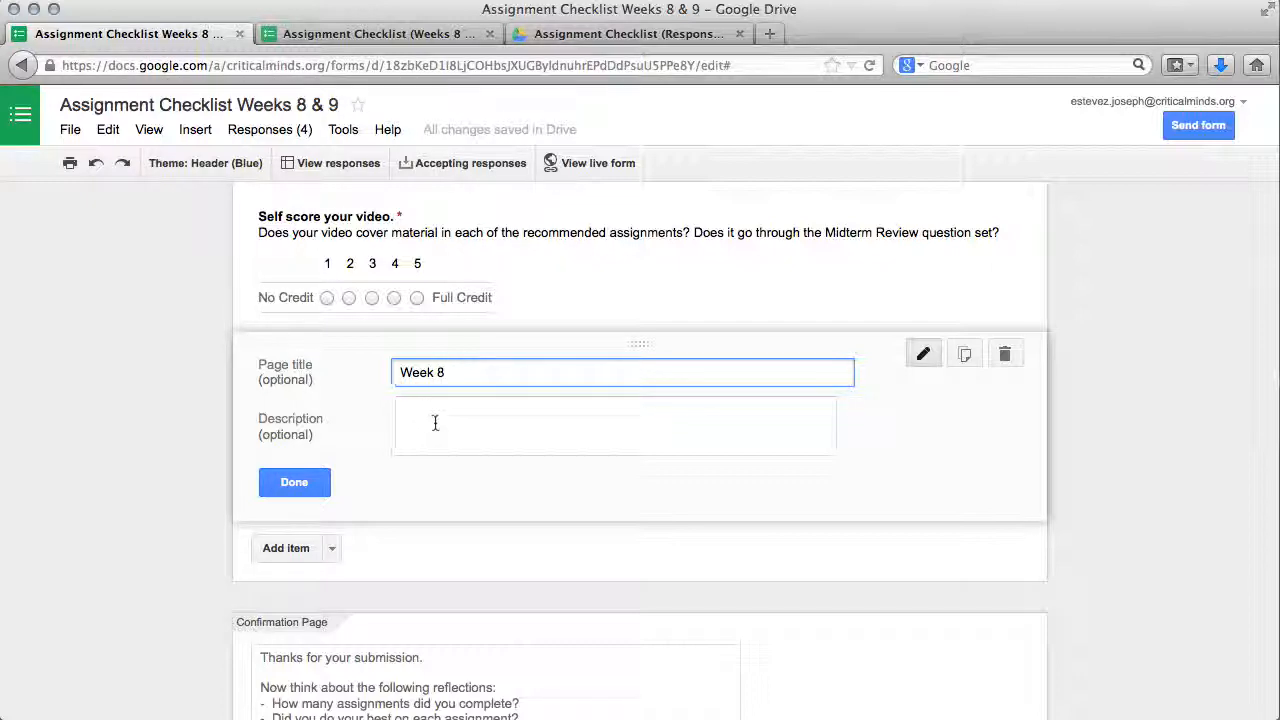
pyautogui.click(294, 482)
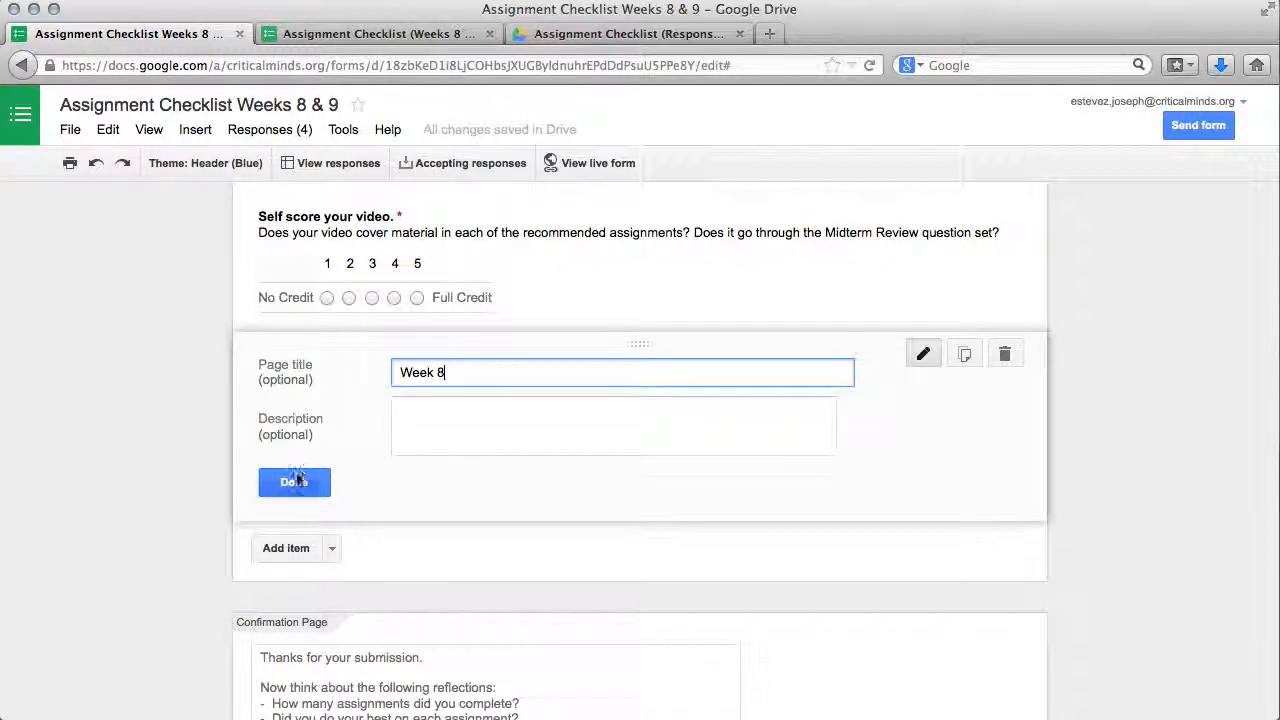
pyautogui.moveTo(335, 452); pyautogui.dragTo(340, 522)
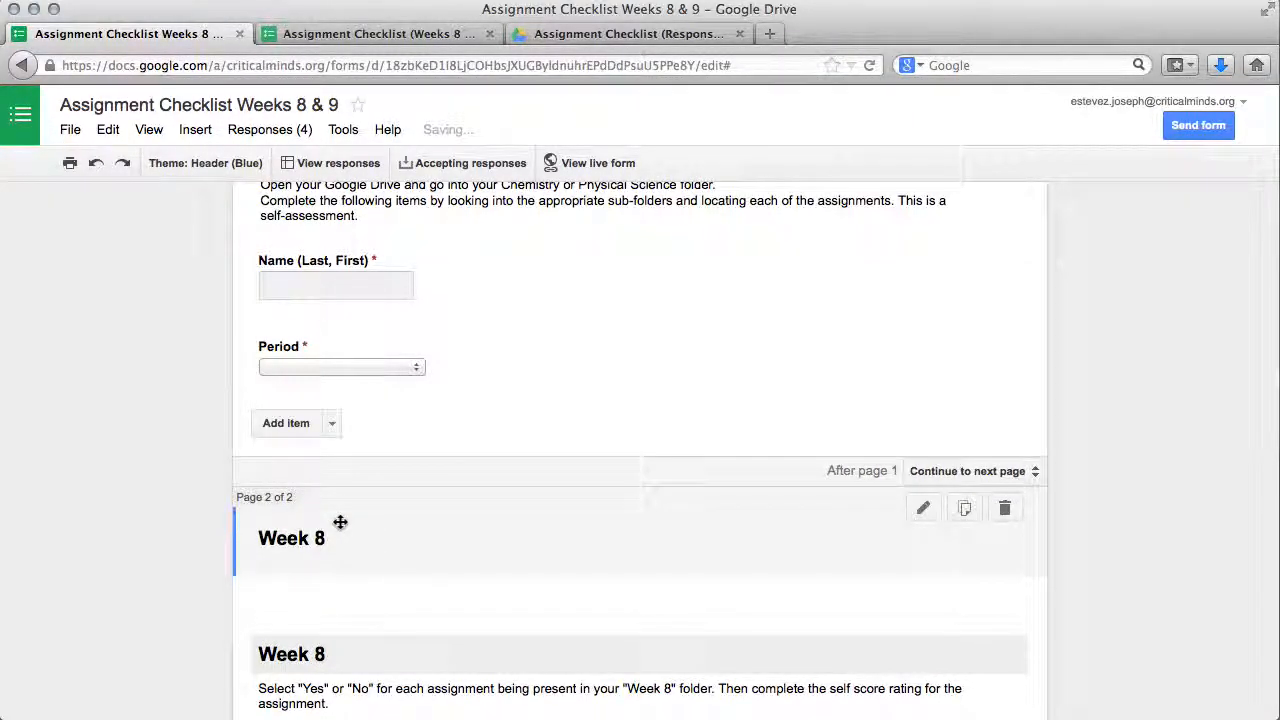
# - Copy the Week 8 section header's description into the Week 8 page break's description, and delete the redundant Week 8 section header
pyautogui.scroll(-3, 340, 522)
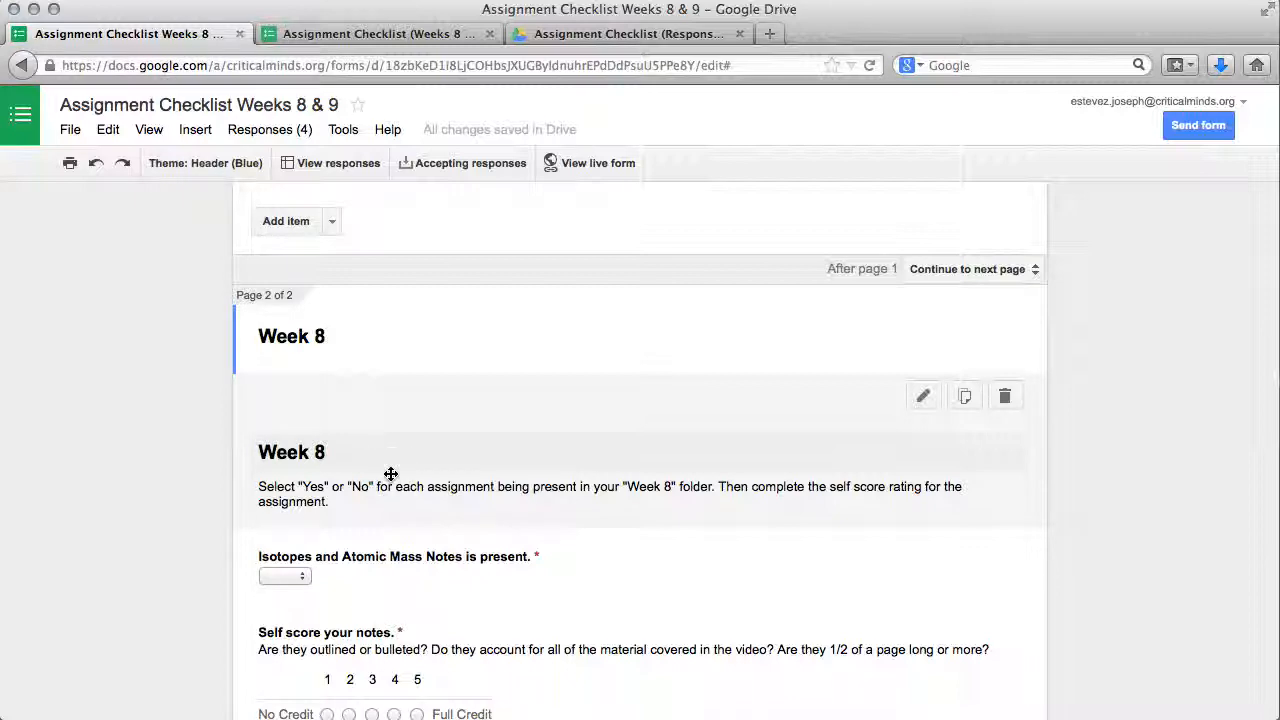
pyautogui.click(390, 474)
pyautogui.tripleClick(444, 468)
pyautogui.press('super+c')
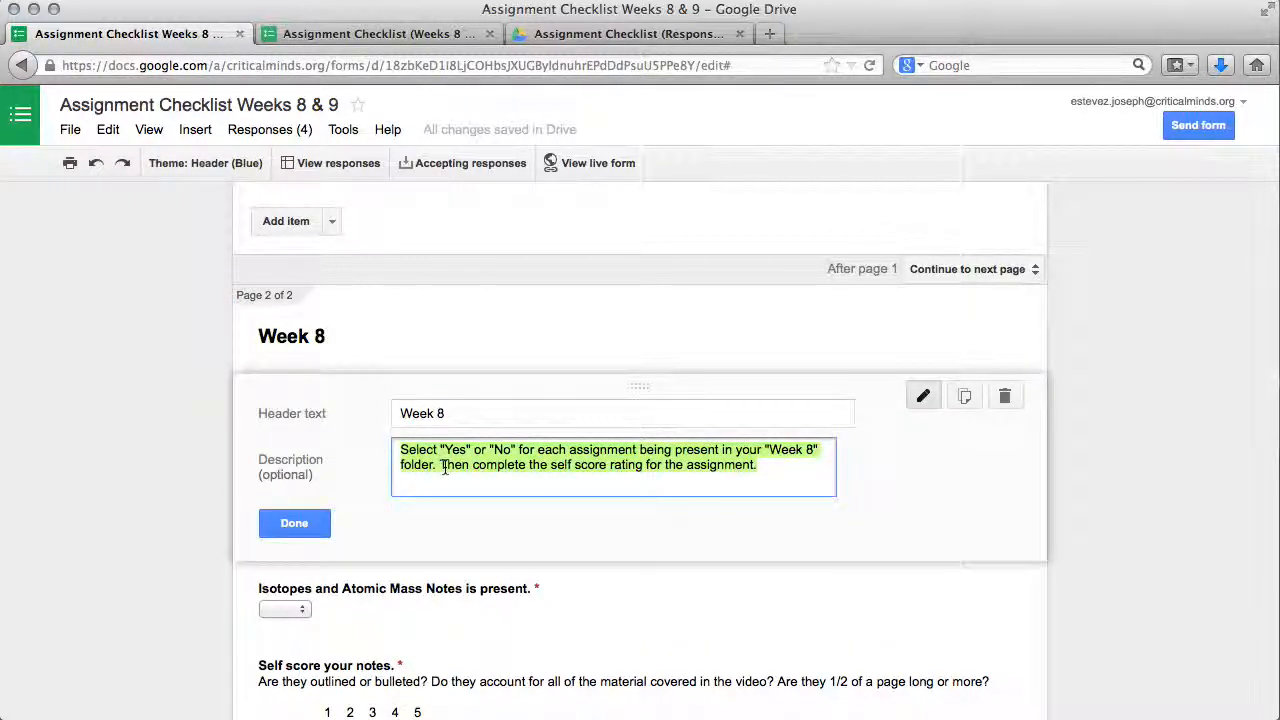
pyautogui.click(290, 523)
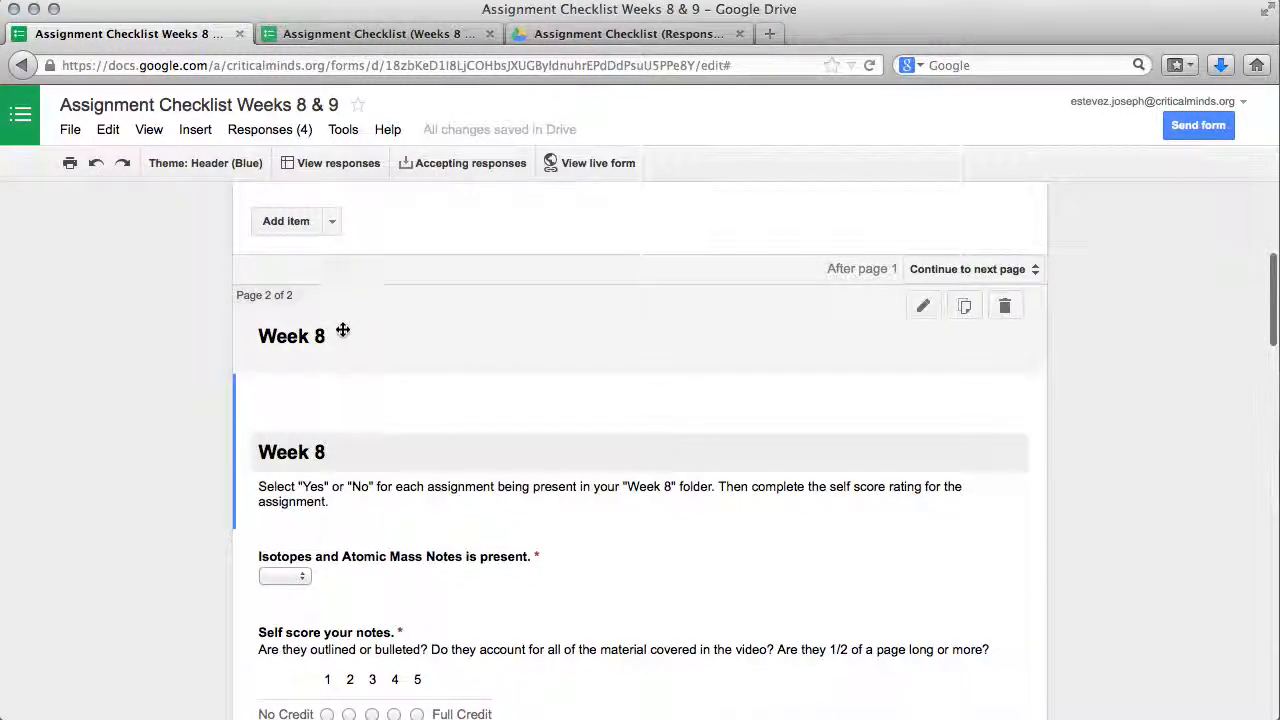
pyautogui.click(343, 330)
pyautogui.click(406, 449)
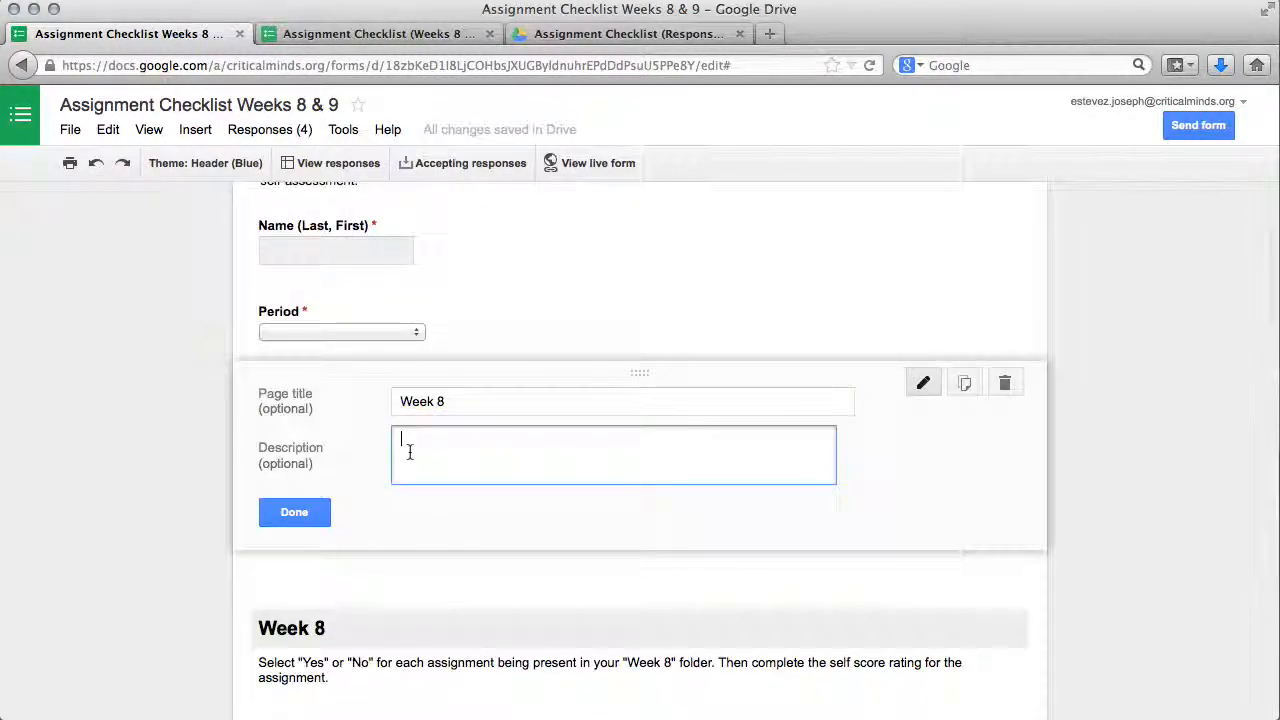
pyautogui.press('super+v')
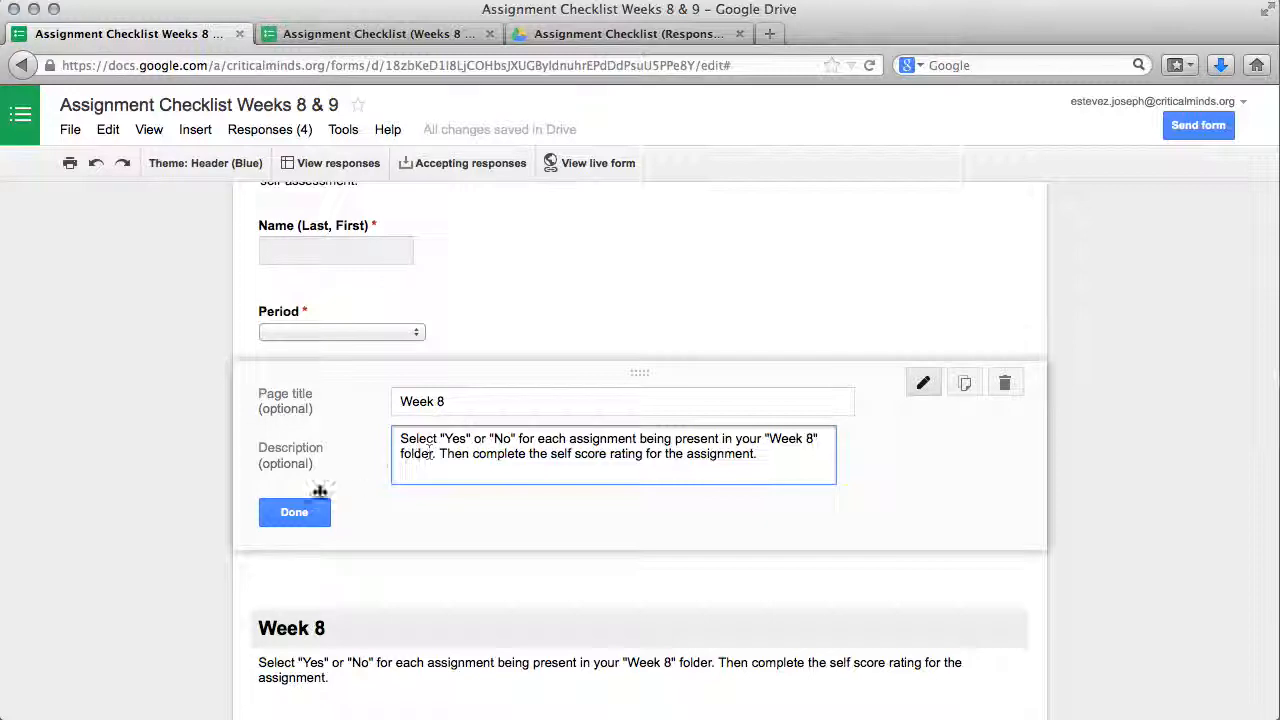
pyautogui.click(294, 513)
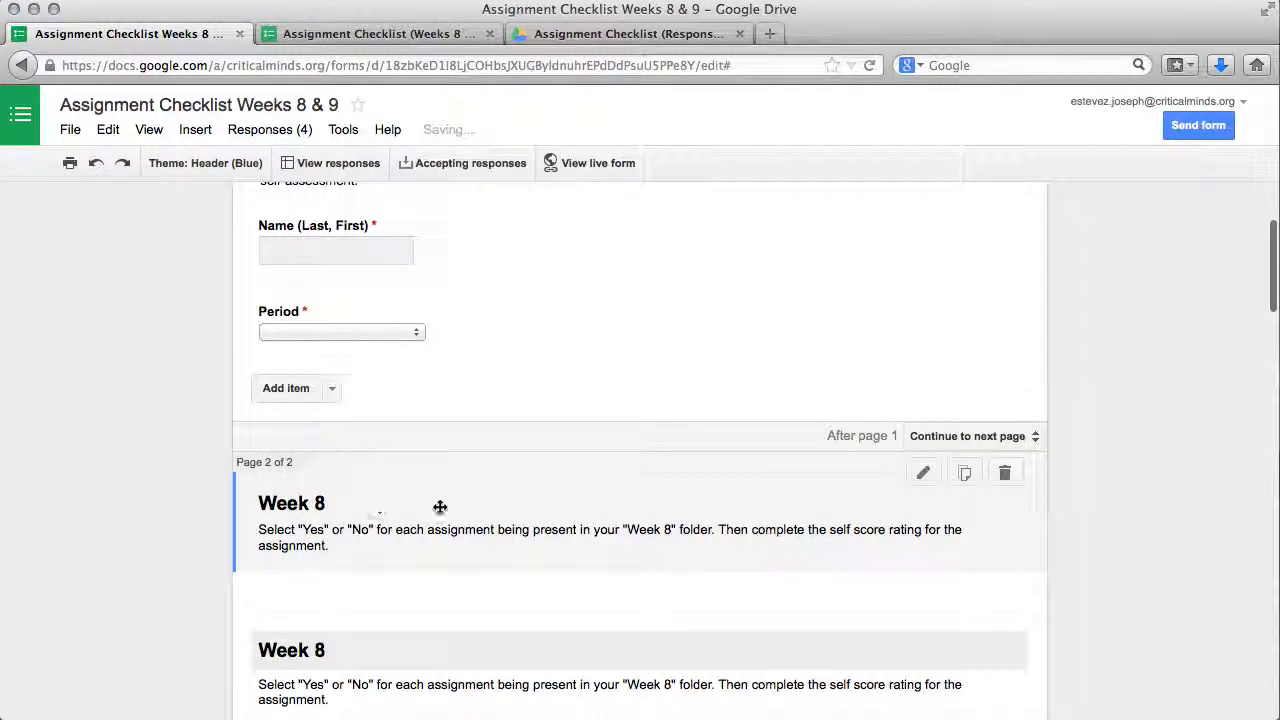
pyautogui.scroll(-3, 599, 537)
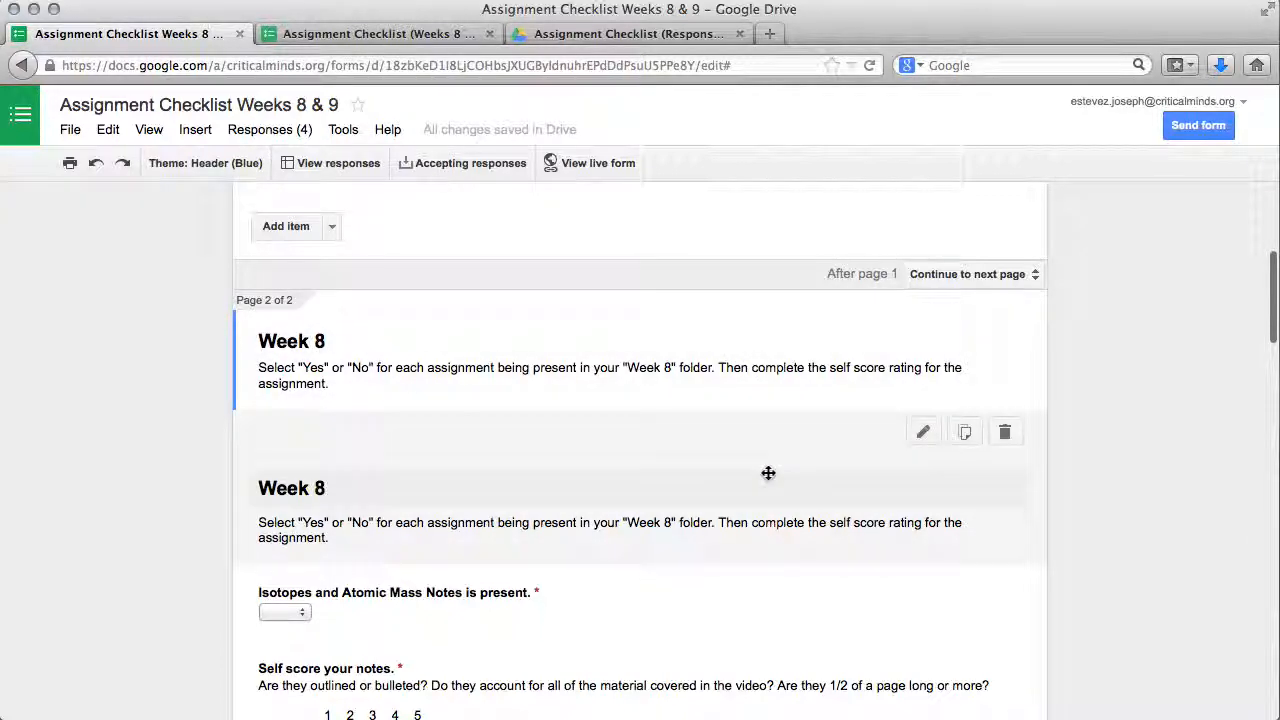
pyautogui.click(1003, 432)
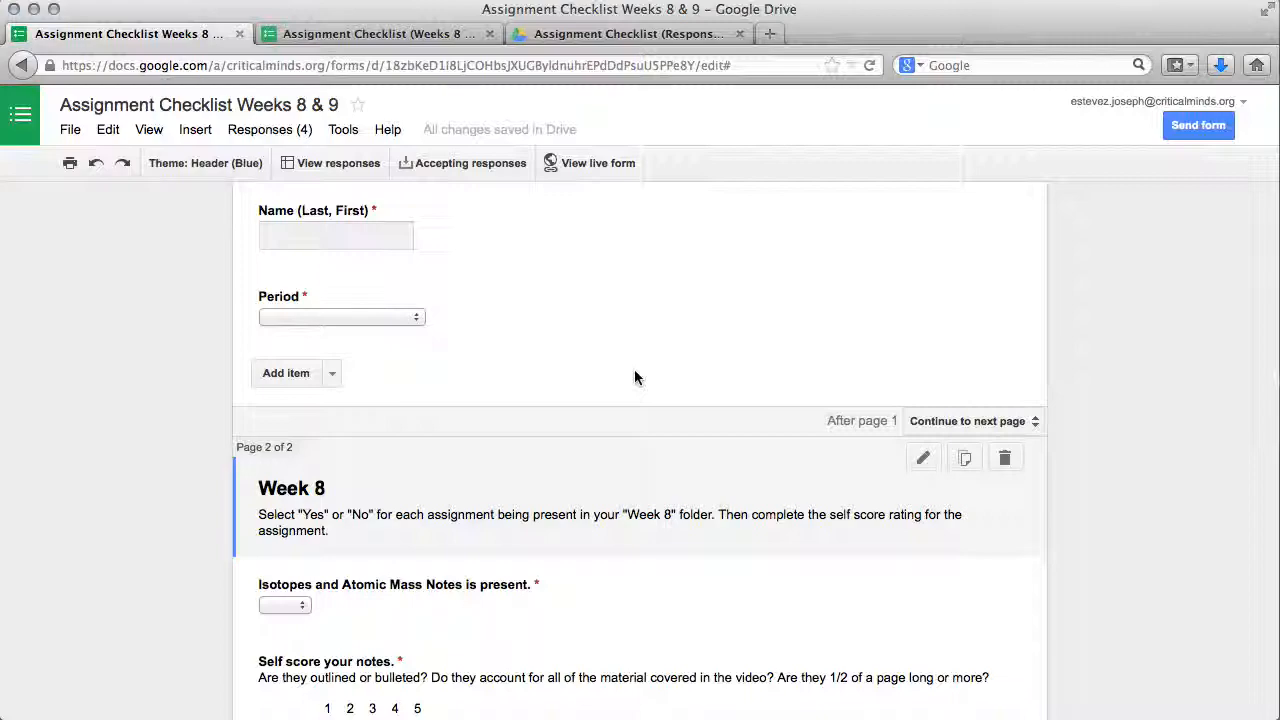
# - Duplicate the Week 8 page break, title the copy "Week 9" and move it directly above the Week 9 section header
pyautogui.scroll(-5, 748, 419)
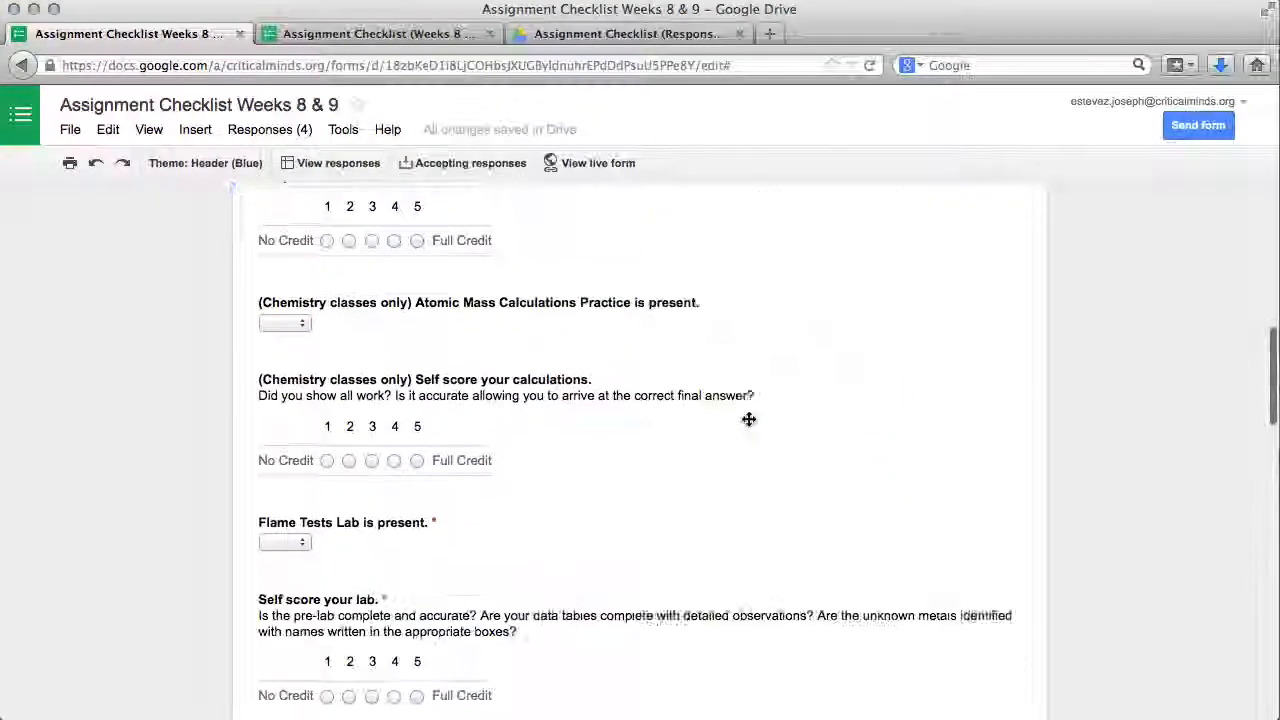
pyautogui.scroll(-6, 748, 419)
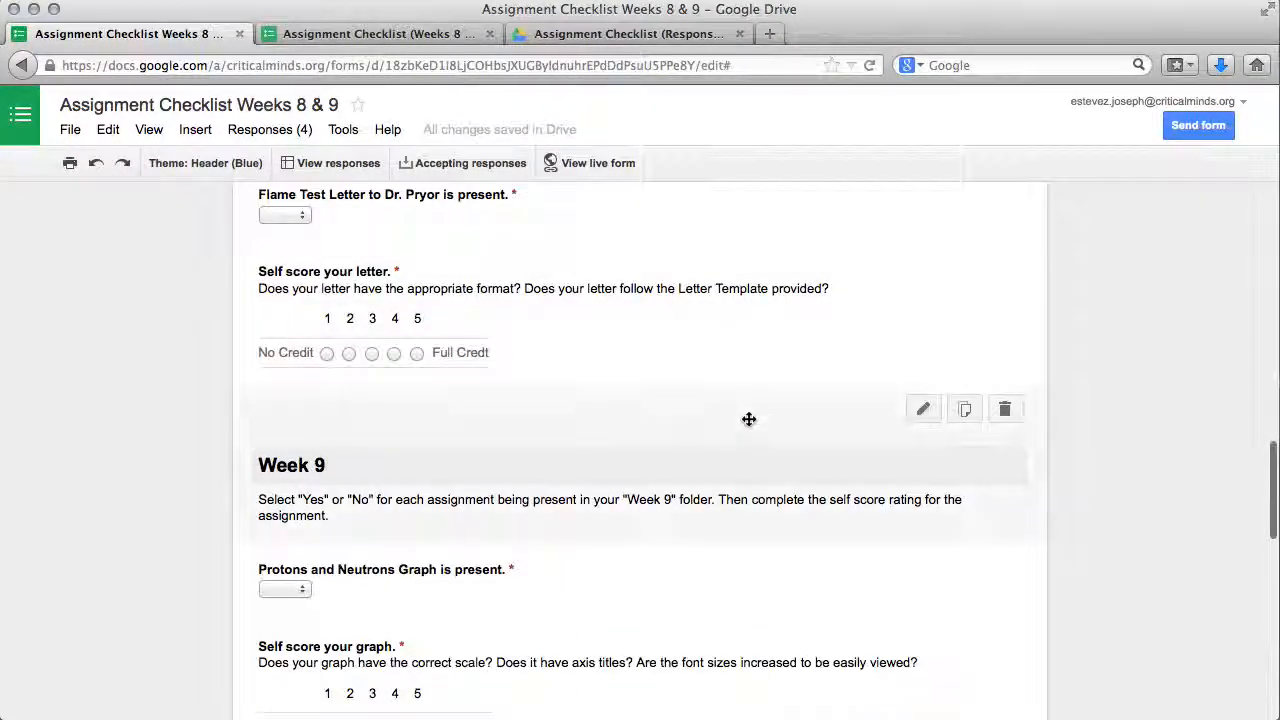
pyautogui.scroll(11, 748, 419)
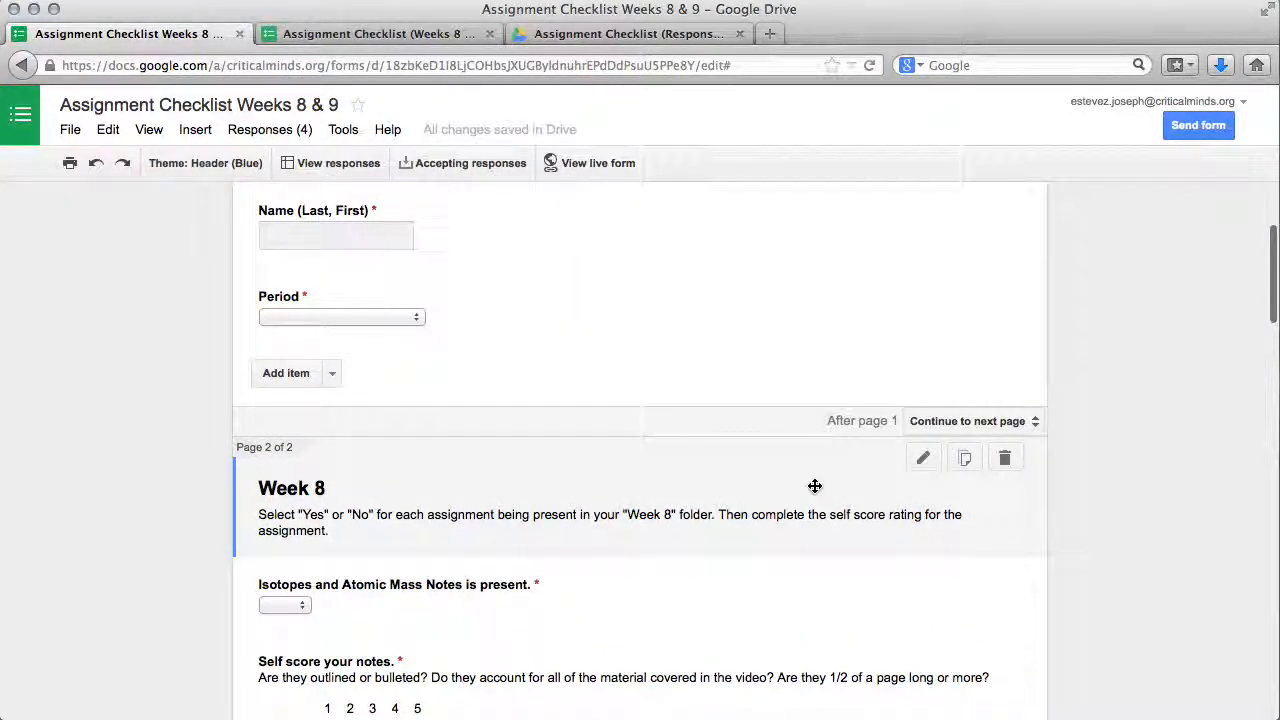
pyautogui.click(964, 458)
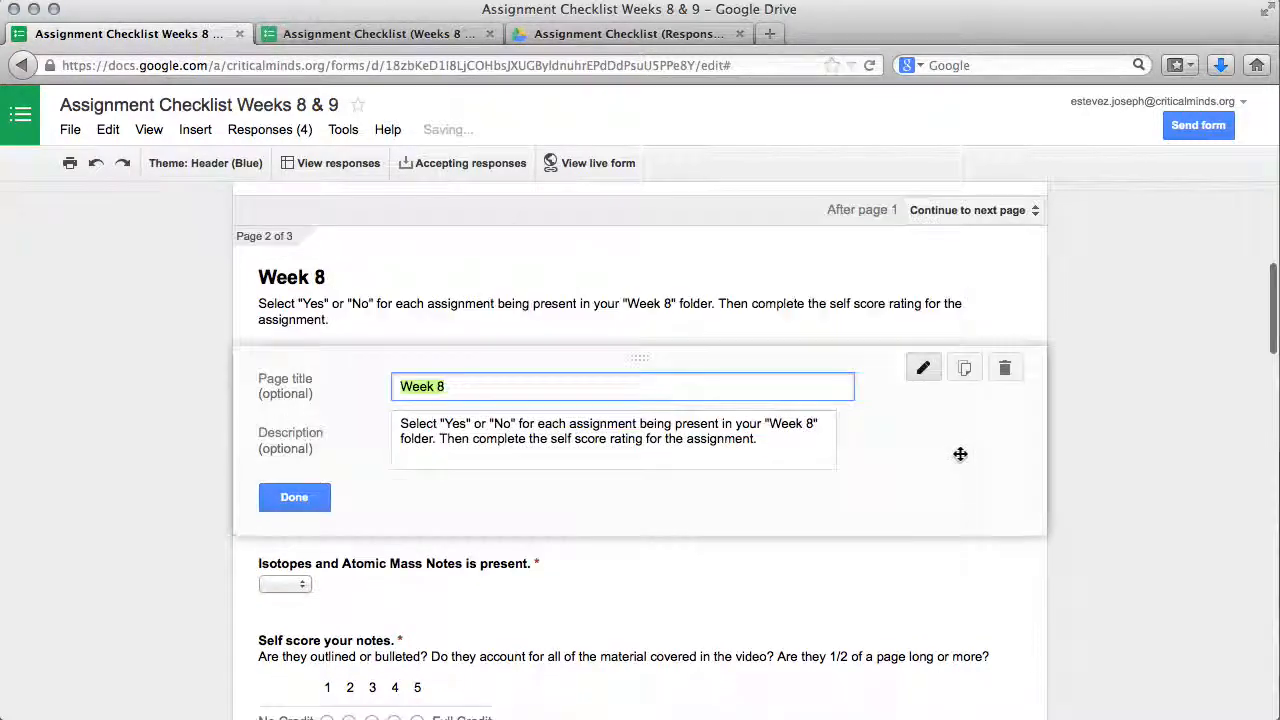
pyautogui.click(460, 382)
pyautogui.press('BackSpace')
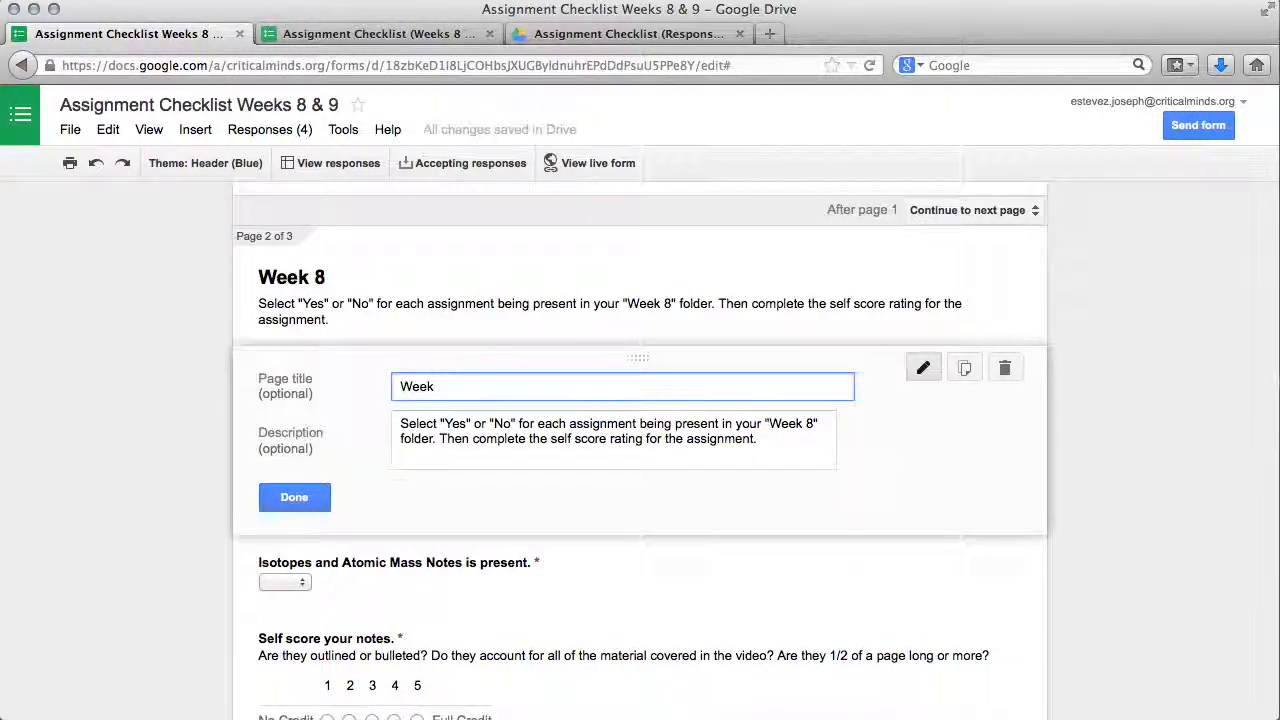
pyautogui.click(294, 496)
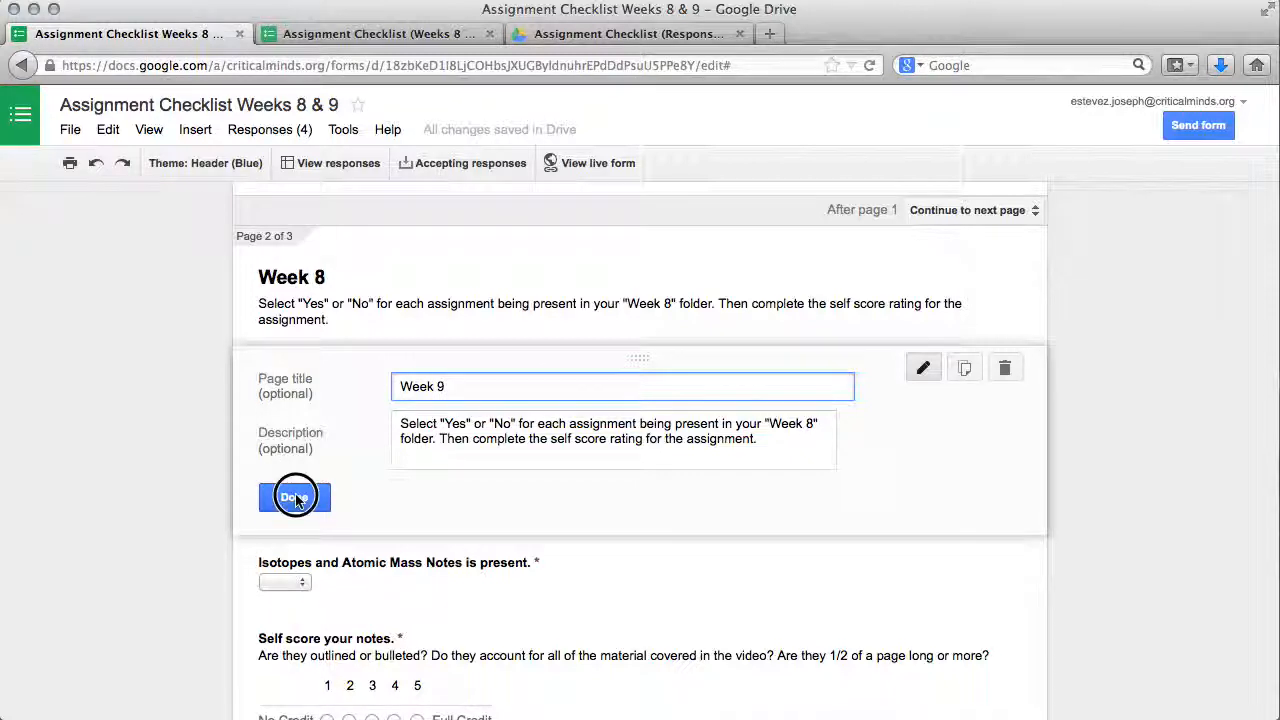
pyautogui.moveTo(434, 454); pyautogui.dragTo(443, 377)
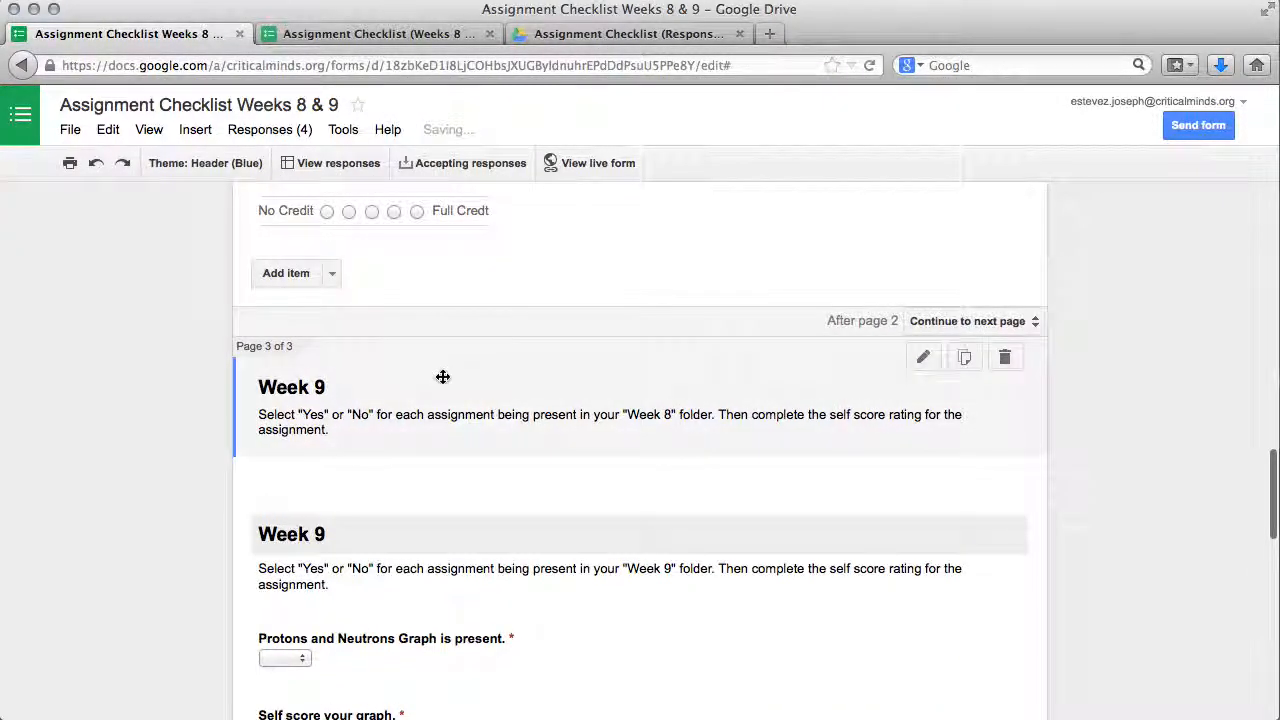
# - Replace the Week 9 page break's description with the one from the Week 9 section header, and delete that redundant section header
pyautogui.click(404, 530)
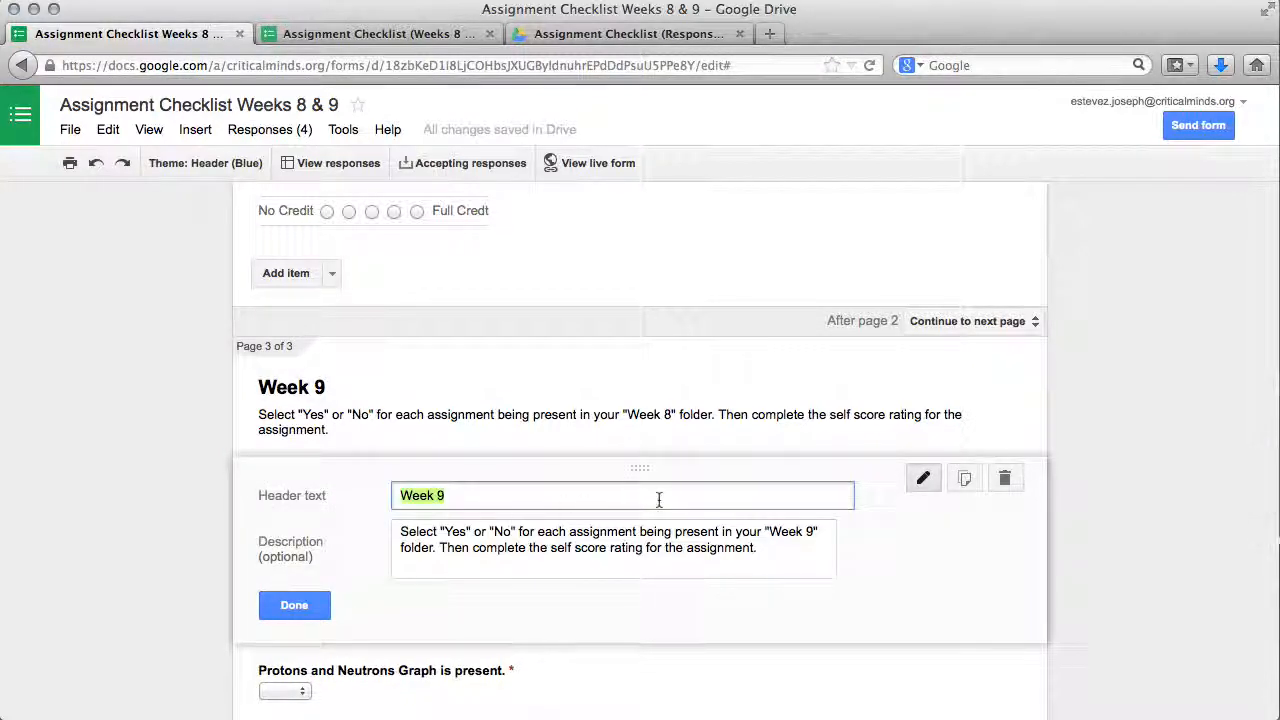
pyautogui.moveTo(758, 548); pyautogui.dragTo(383, 527)
pyautogui.press('super+c')
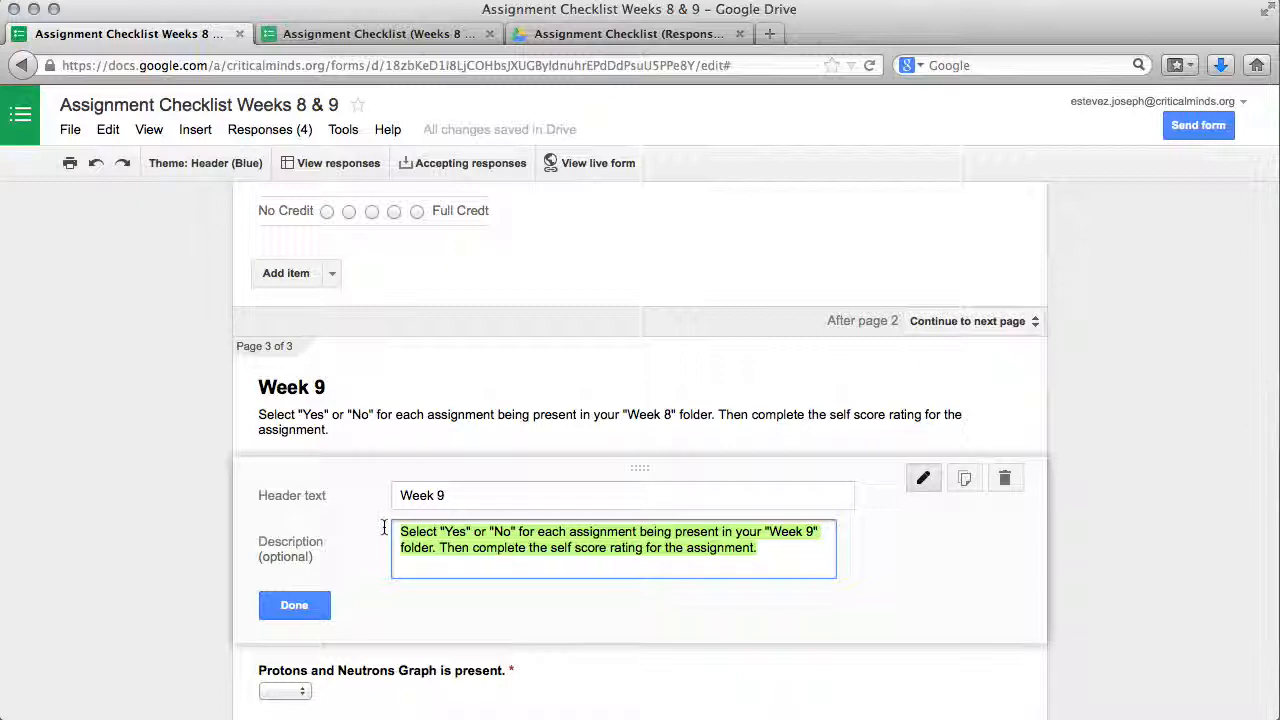
pyautogui.click(296, 606)
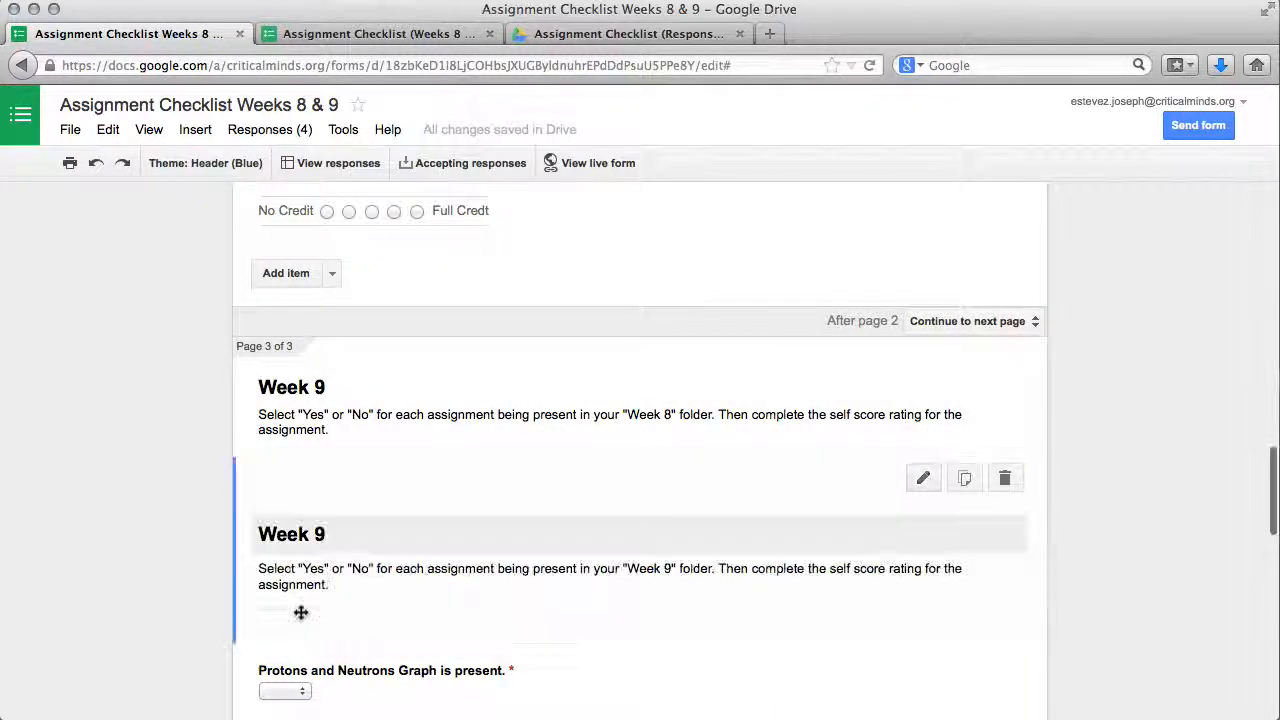
pyautogui.click(783, 411)
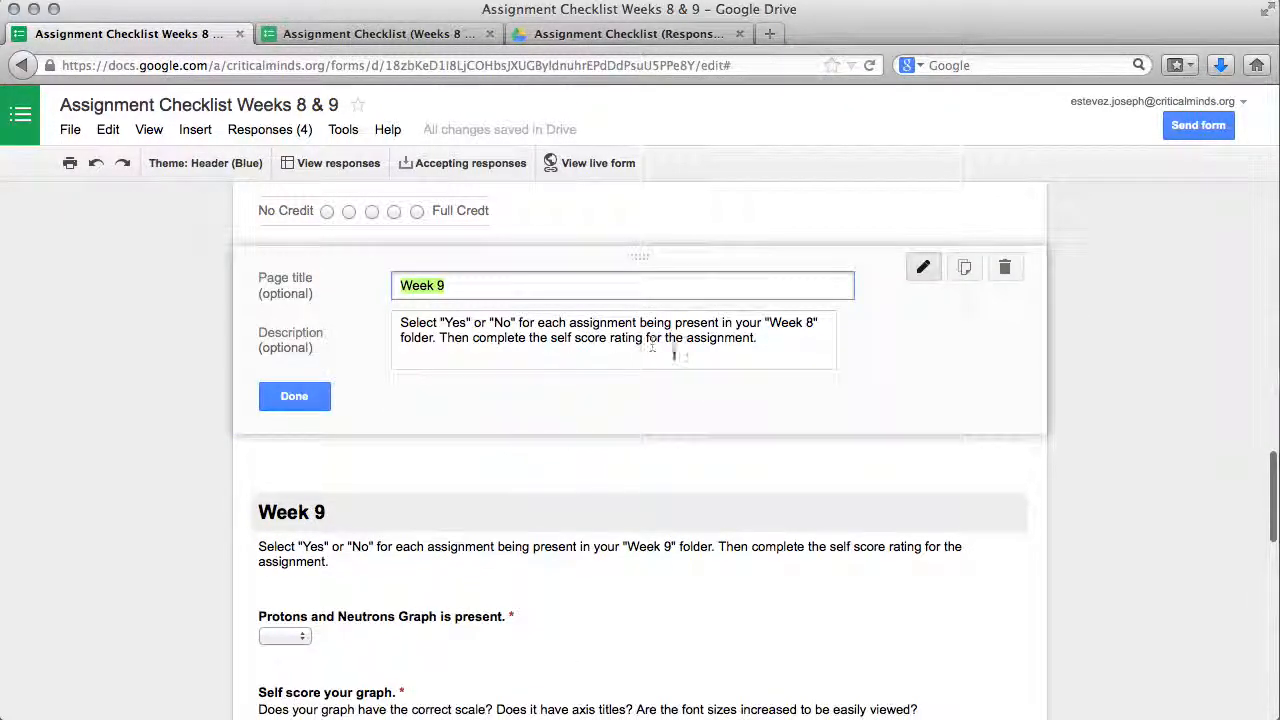
pyautogui.moveTo(770, 340); pyautogui.dragTo(360, 321)
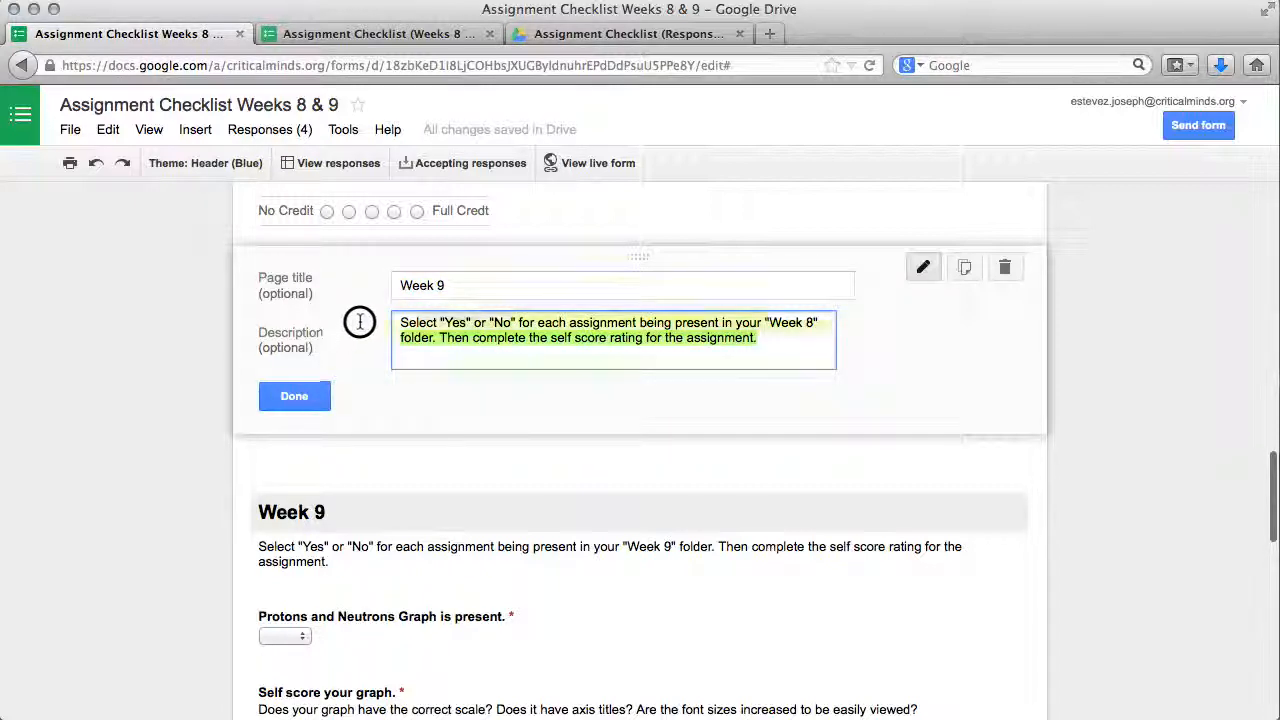
pyautogui.press('super+v')
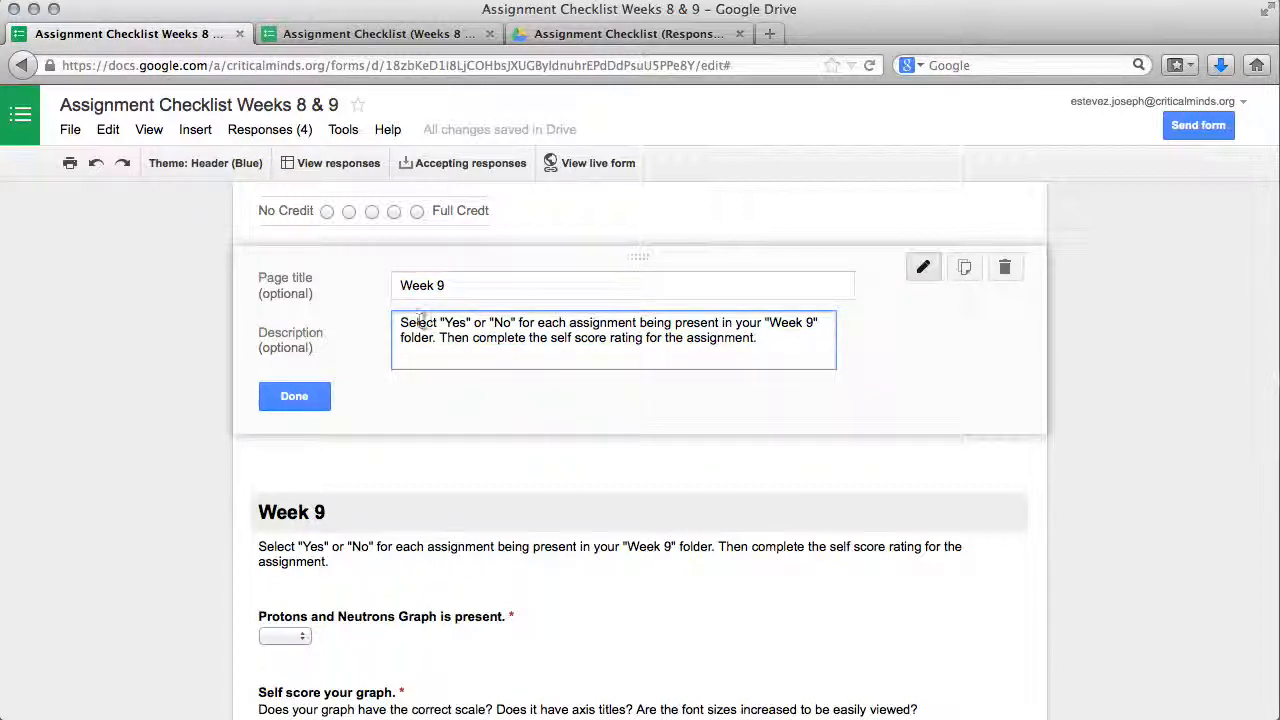
pyautogui.click(294, 396)
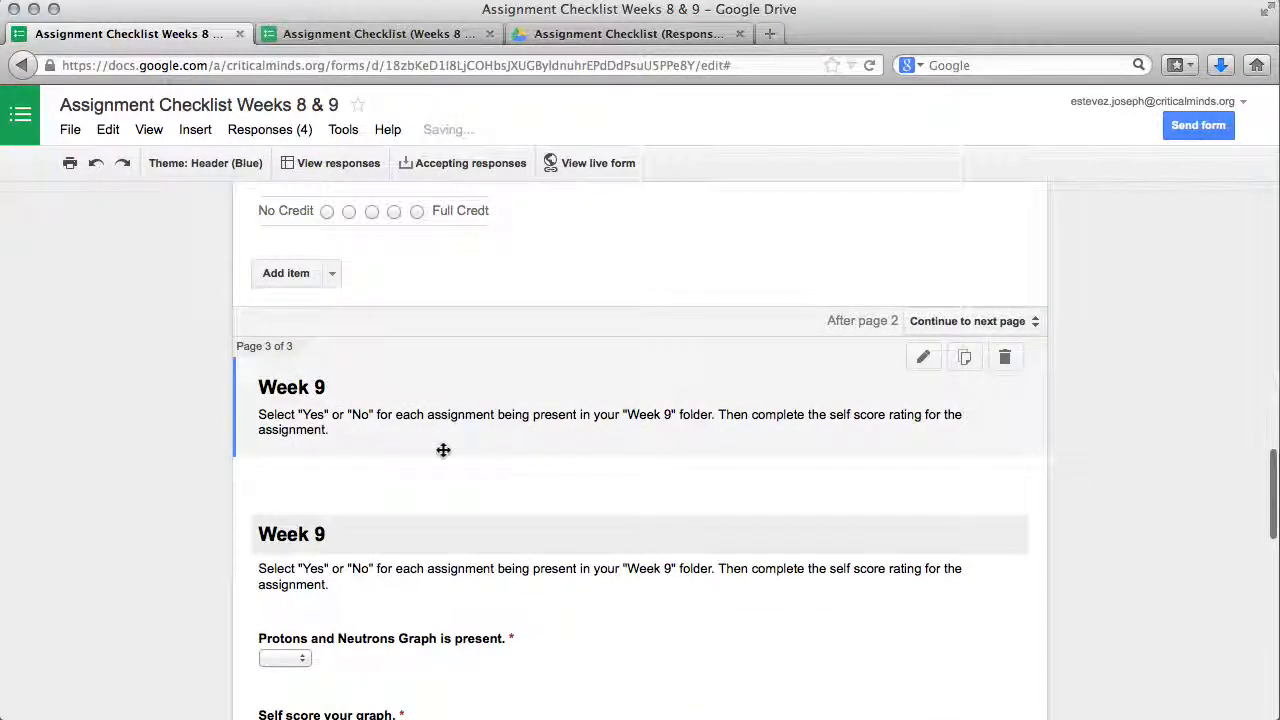
pyautogui.moveTo(614, 550)
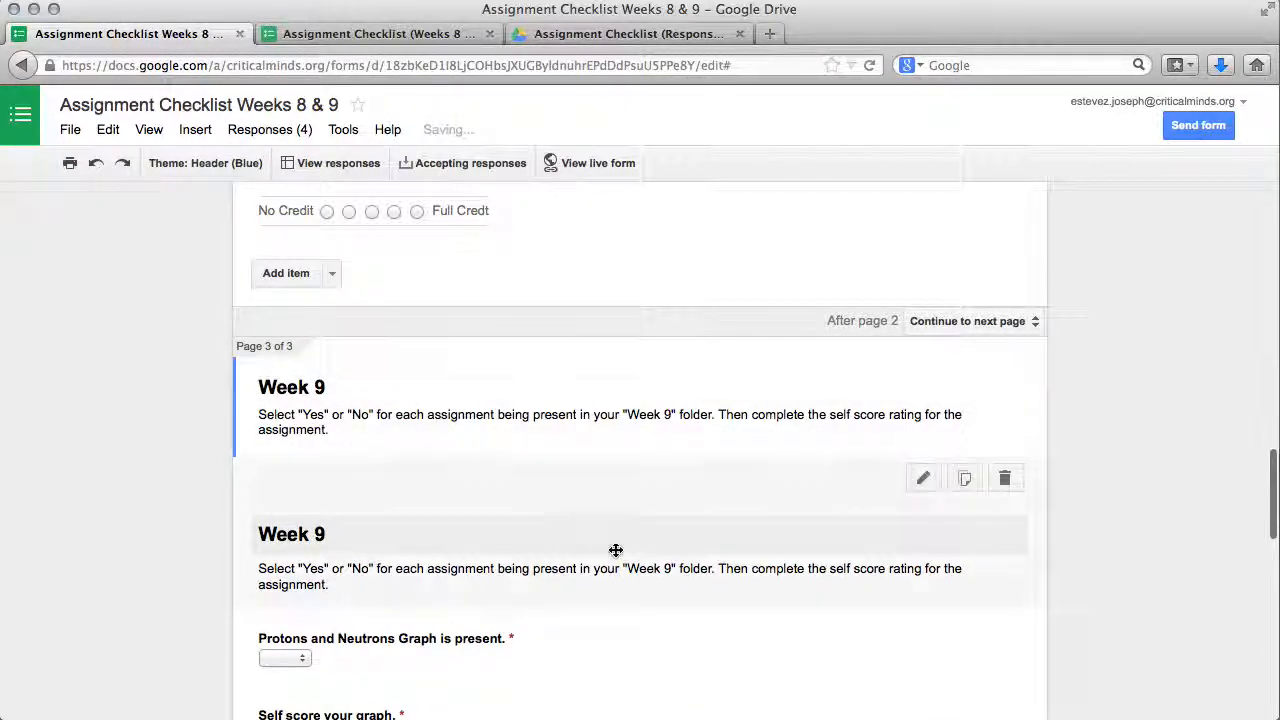
pyautogui.click(1006, 480)
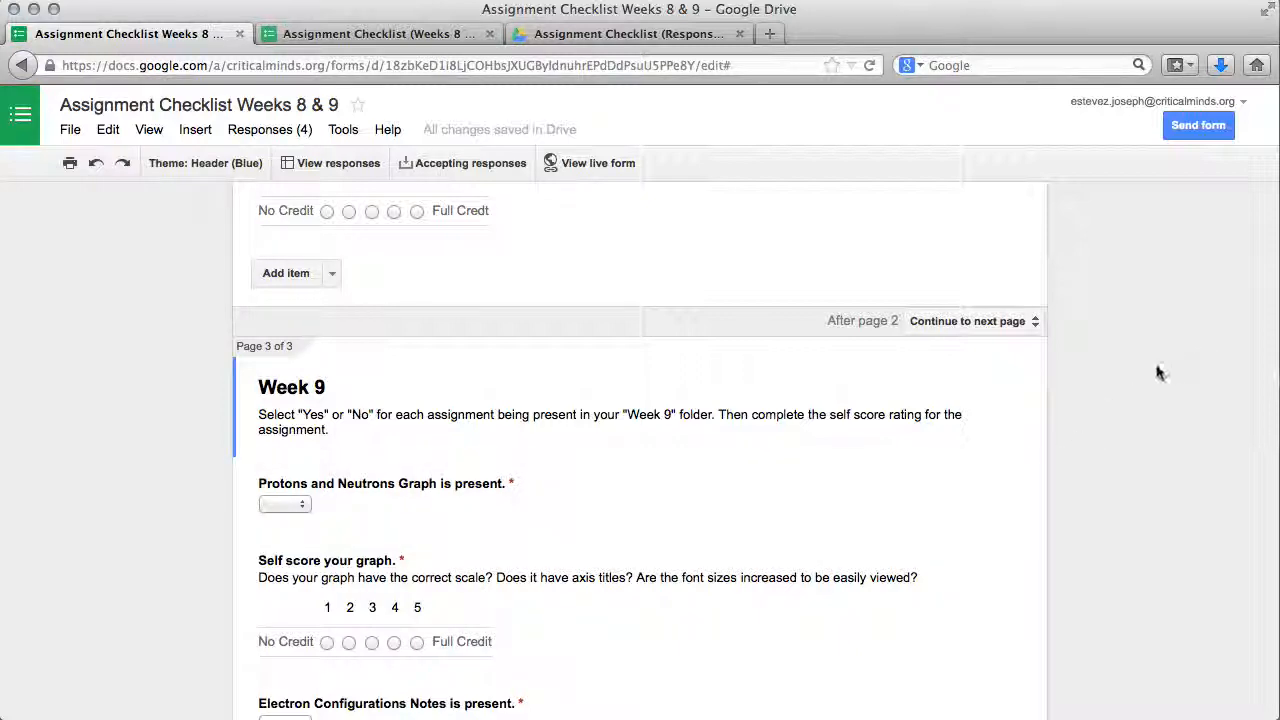
# - Examine the navigation options after page 2, keeping "Continue to next page", and look over the form from the confirmation page to page 1
pyautogui.moveTo(1037, 400)
pyautogui.click(1035, 323)
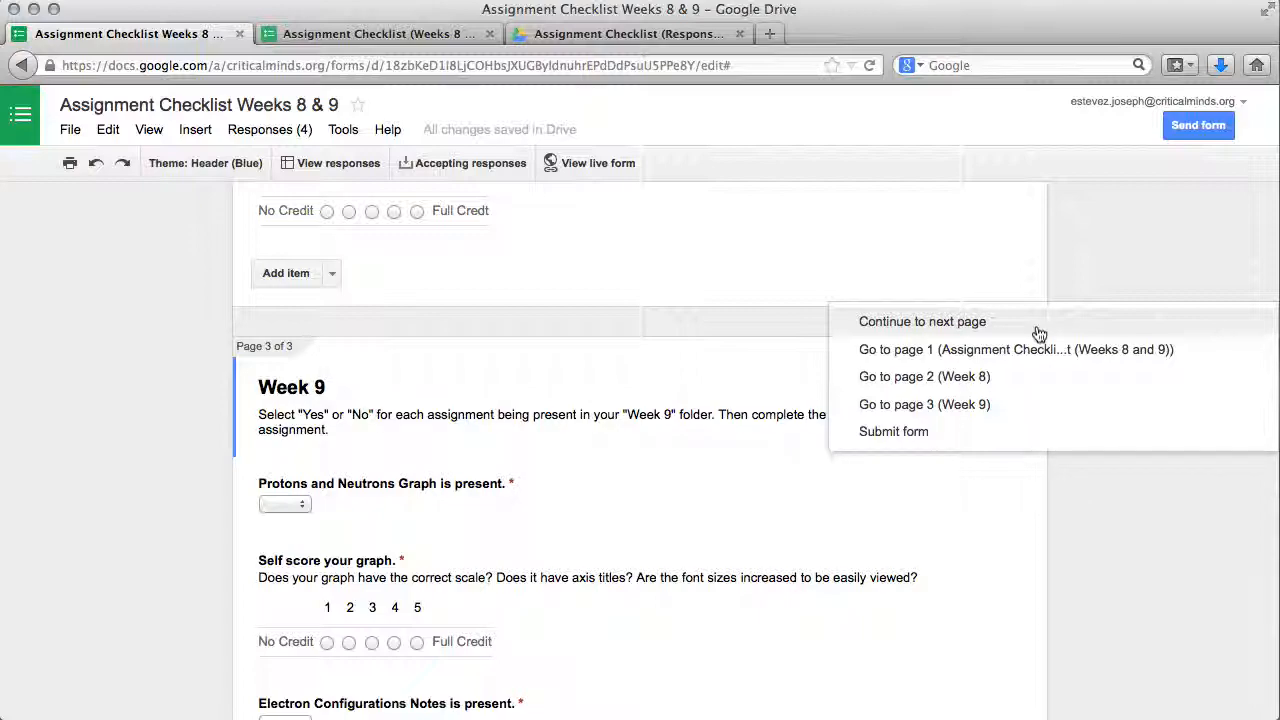
pyautogui.click(1038, 331)
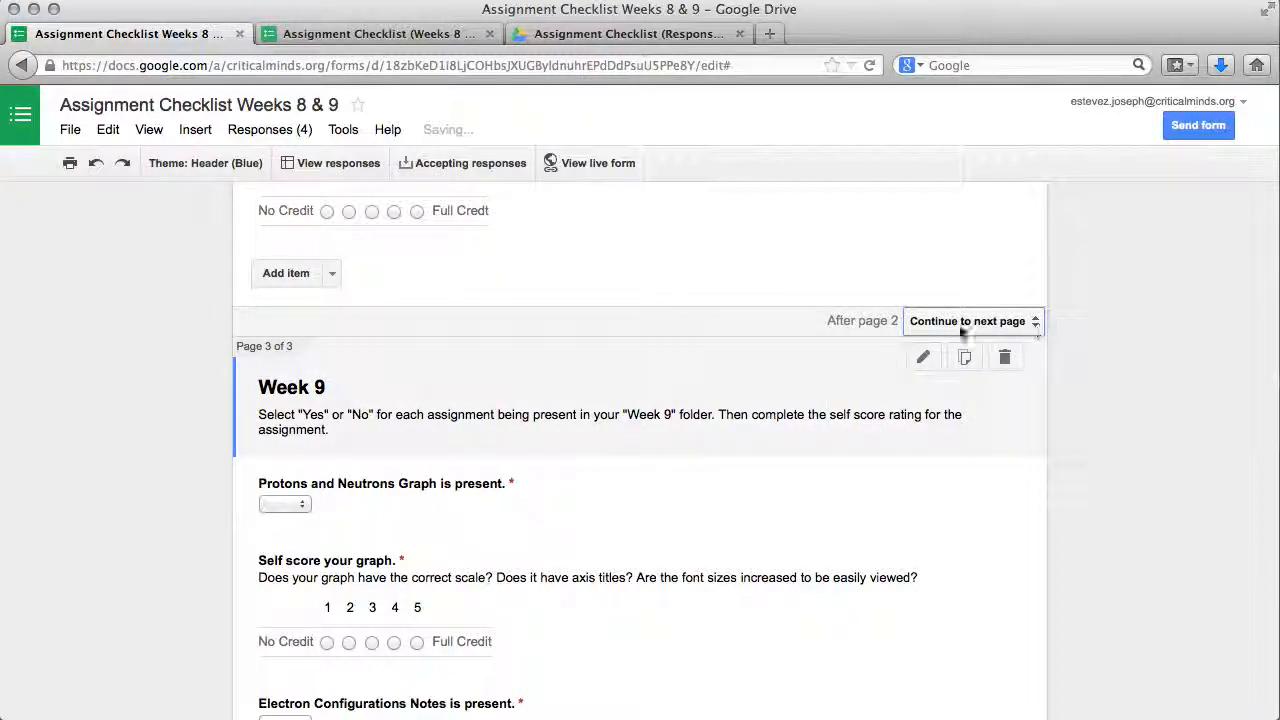
pyautogui.scroll(-10, 826, 491)
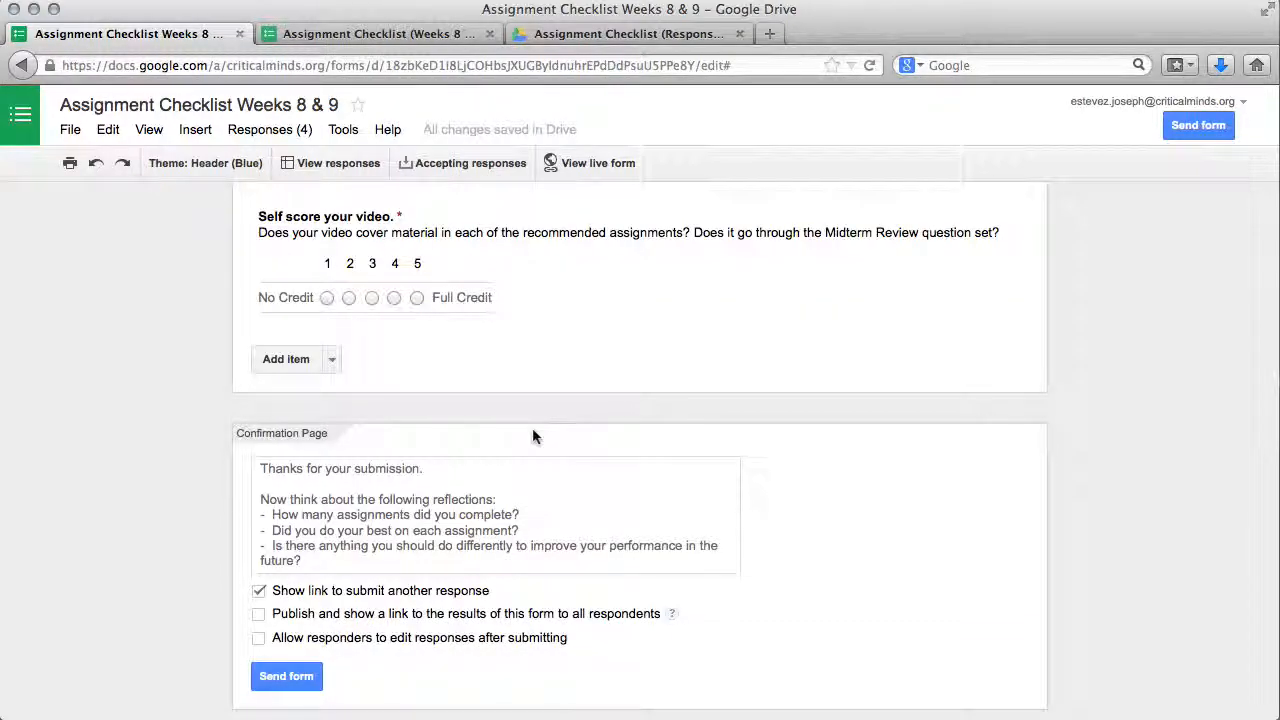
pyautogui.scroll(15, 636, 339)
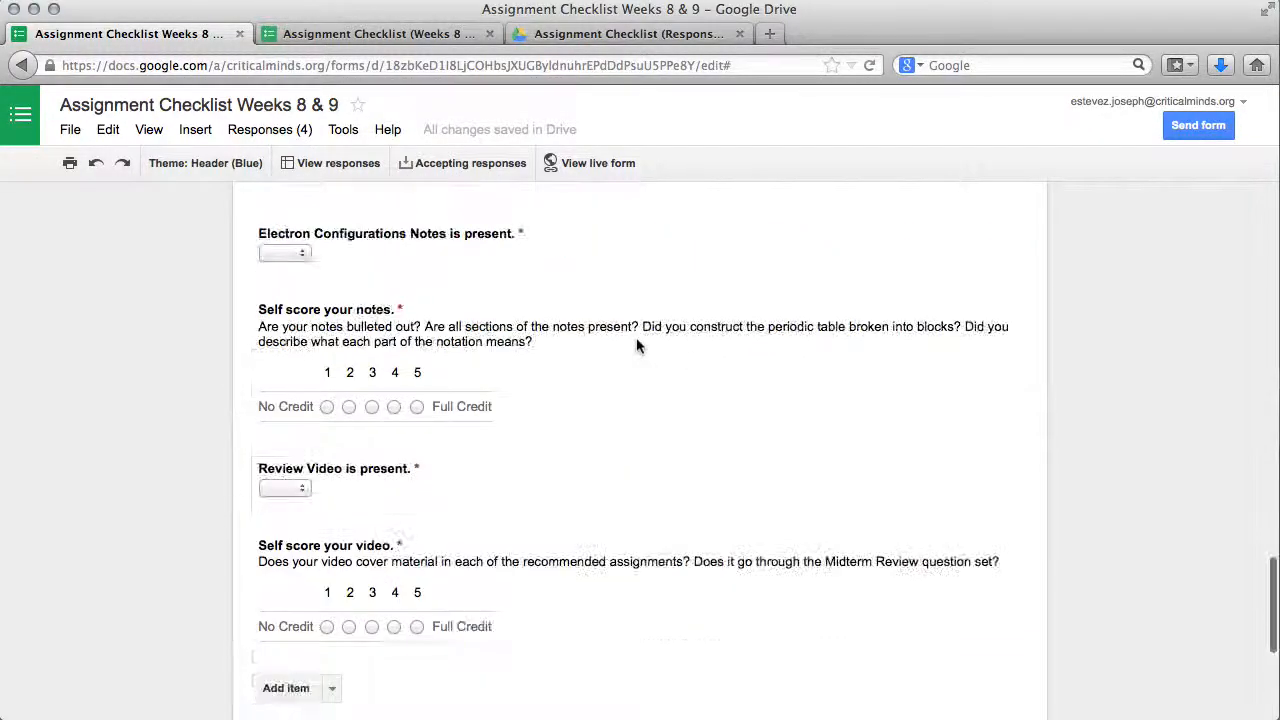
pyautogui.scroll(10, 636, 339)
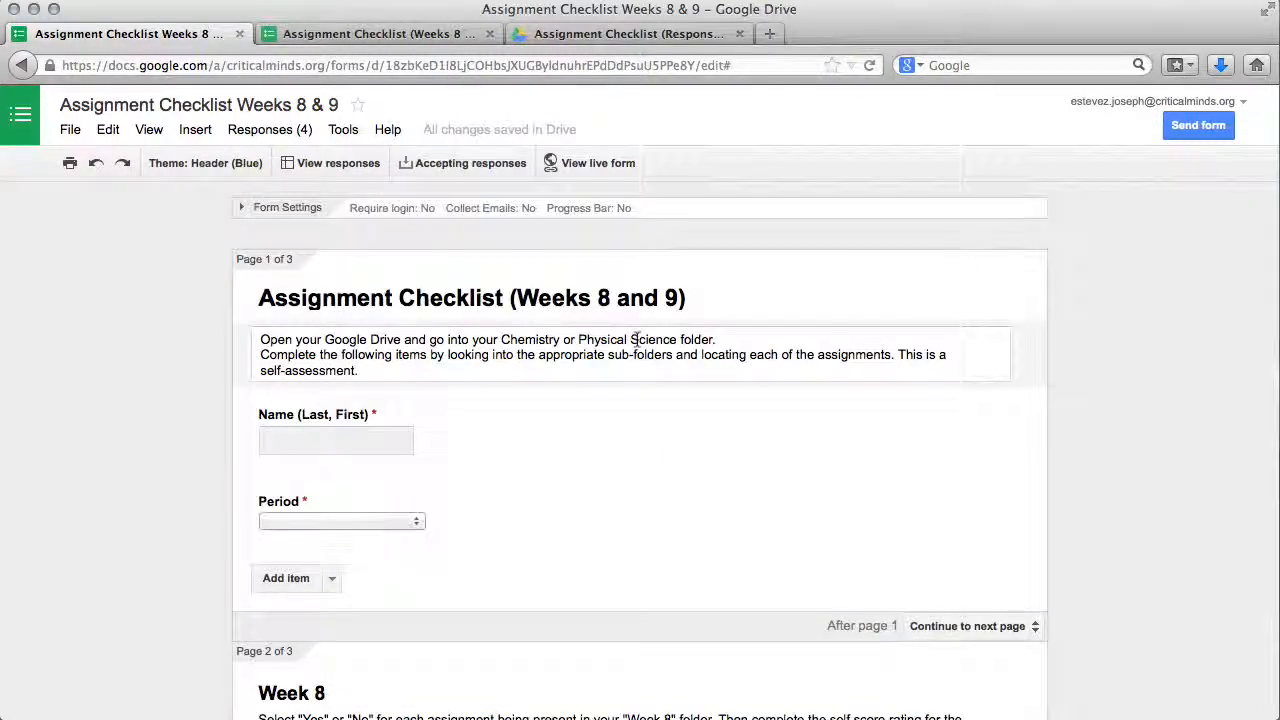
# - Open the live form, enter a sample student name, choose "Period 1 Physical Science" and continue to the Week 8 page
pyautogui.click(589, 165)
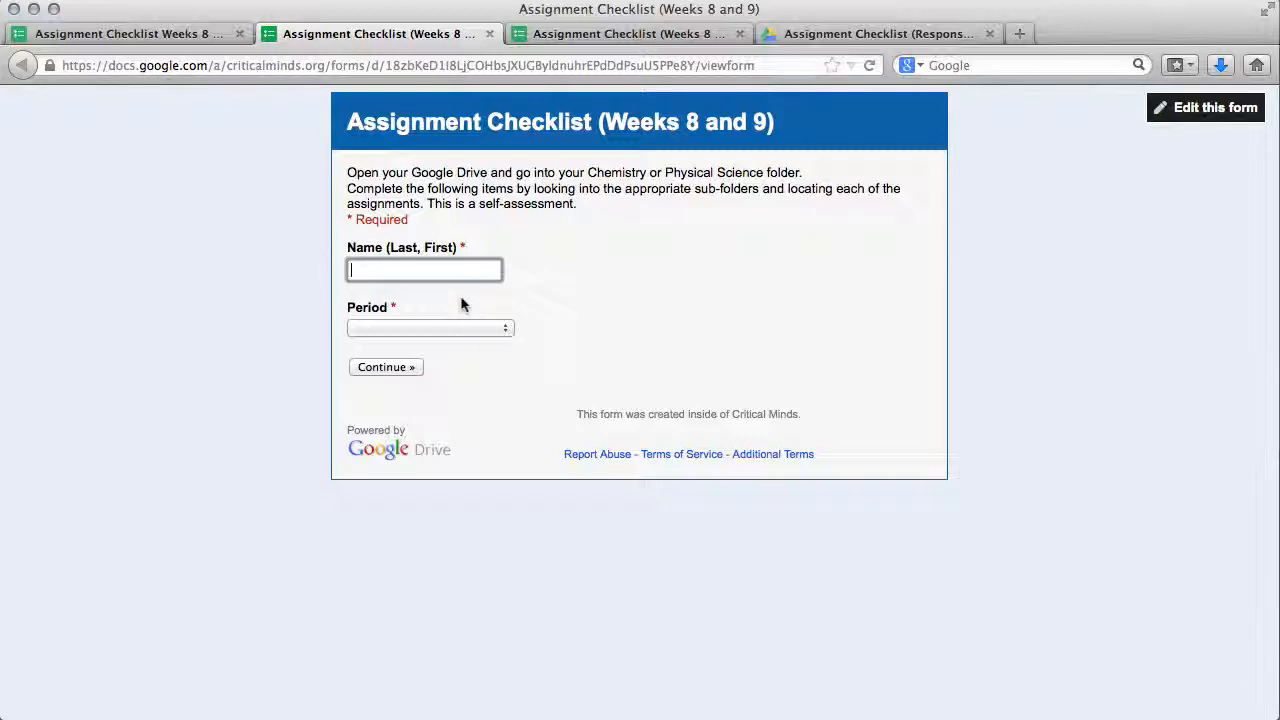
pyautogui.write('Student, Sample  5')
pyautogui.press('Tab')
pyautogui.press('Down')
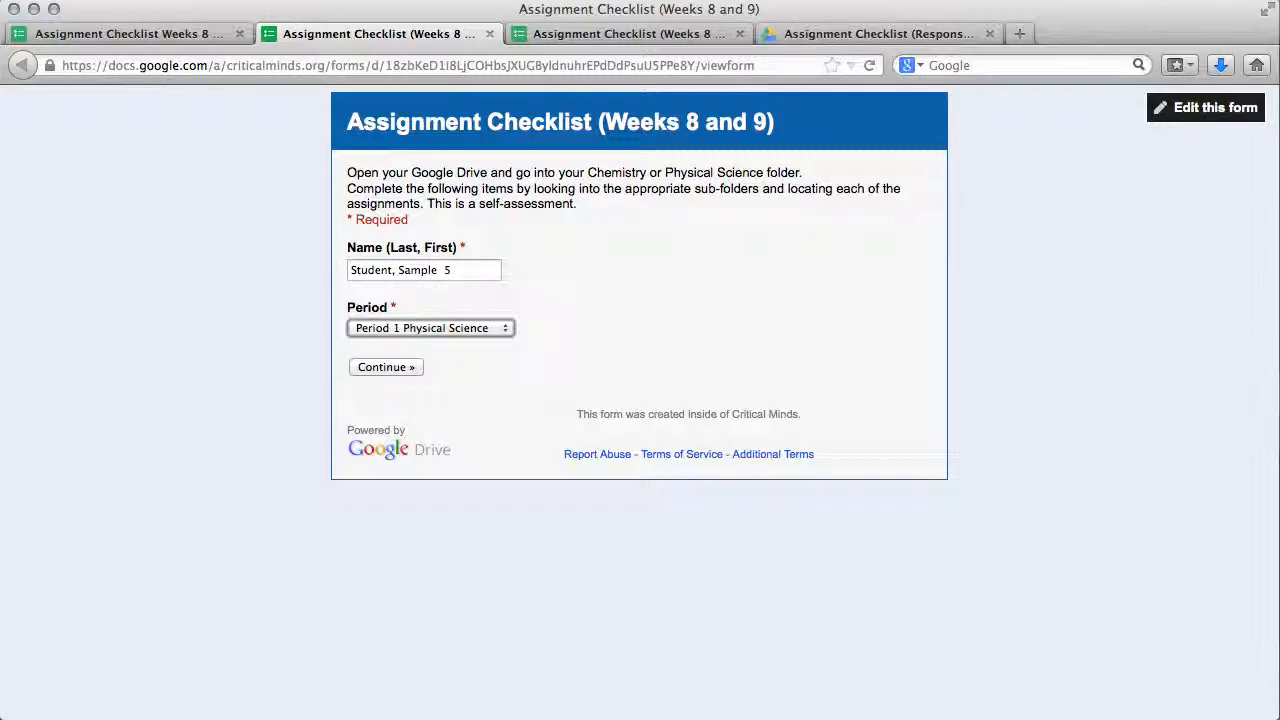
pyautogui.press('Tab')
pyautogui.press('Return')
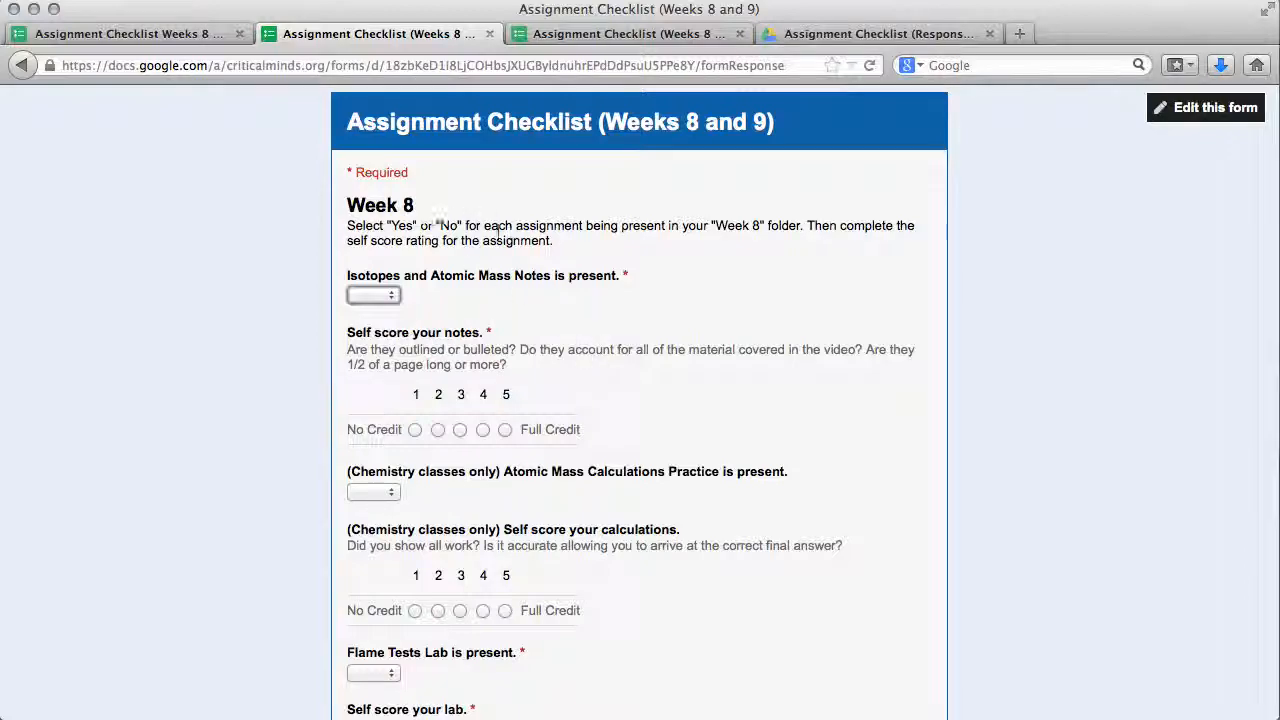
# - Look over the Week 8 page of the live form and answer YES to "Isotopes and Atomic Mass Notes is present."
pyautogui.scroll(-5, 503, 345)
pyautogui.scroll(5, 503, 364)
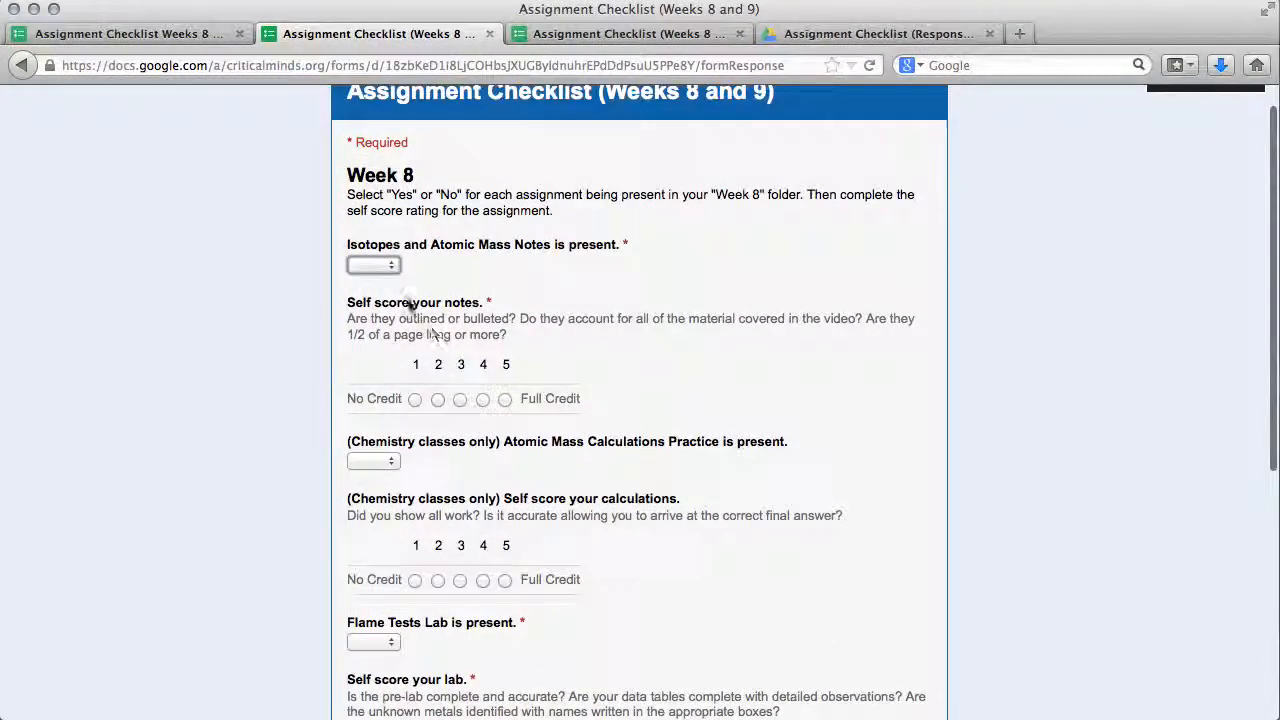
pyautogui.click(386, 264)
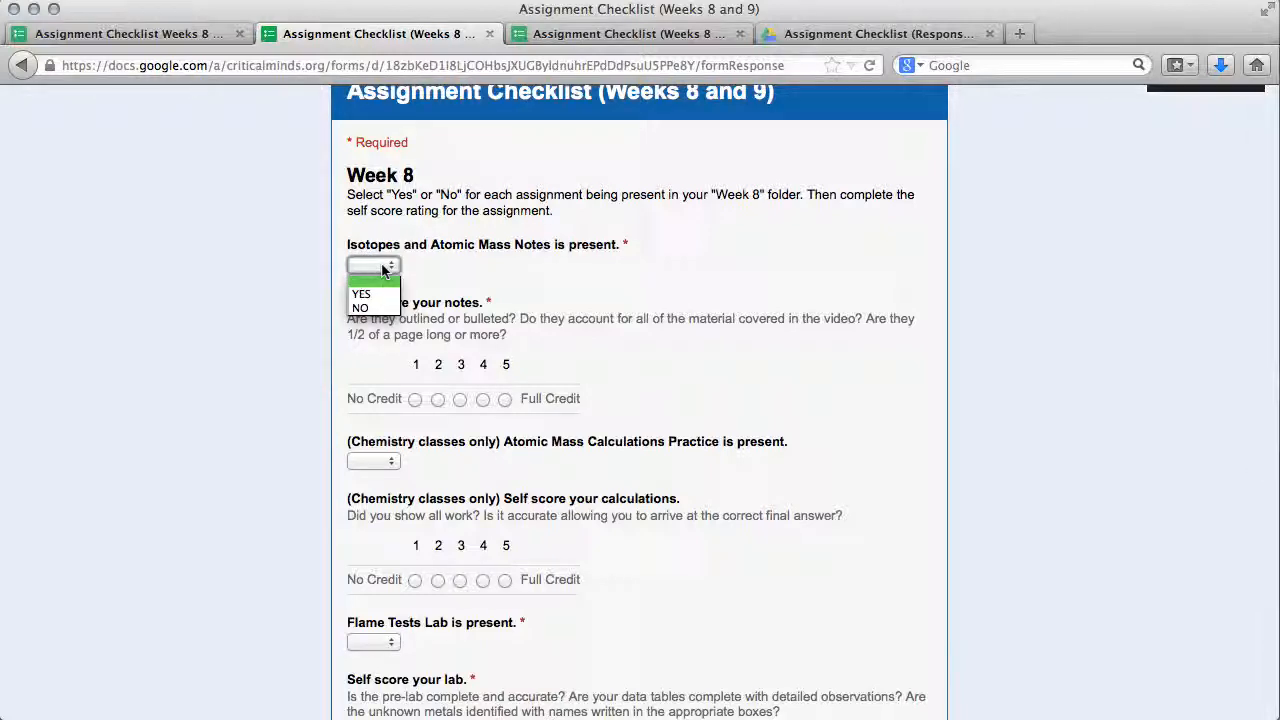
pyautogui.click(362, 294)
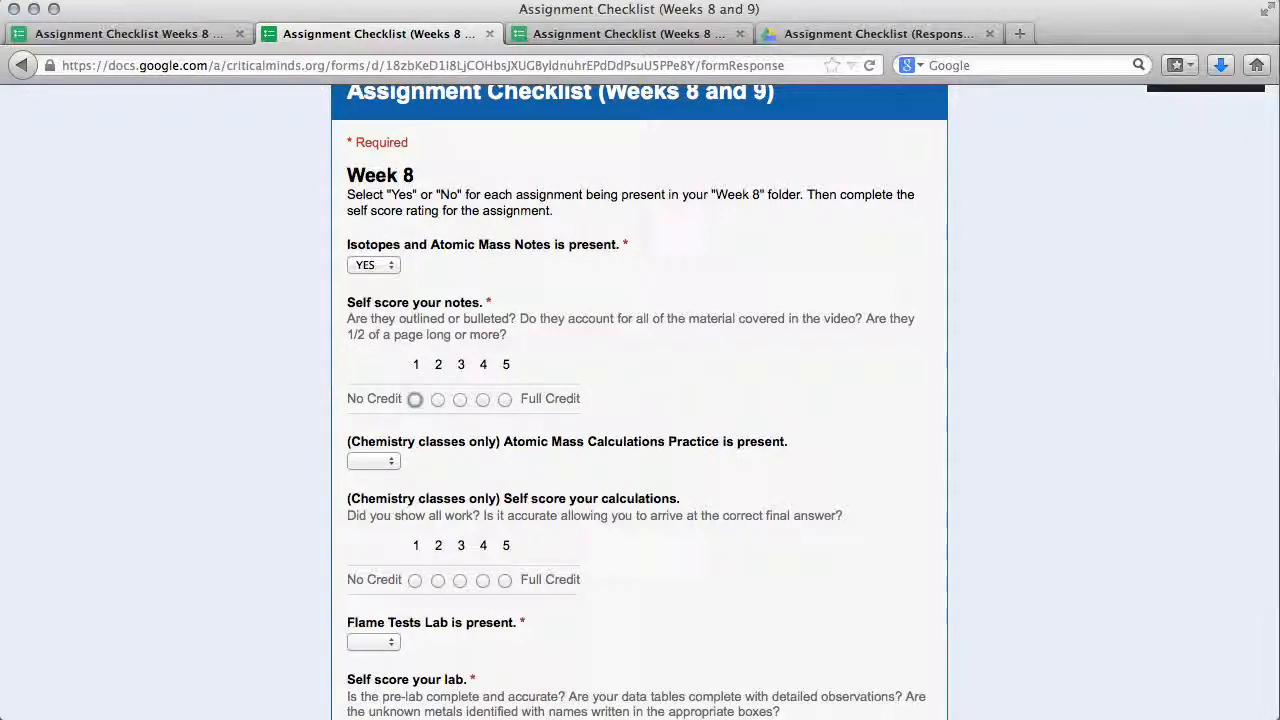
# - Self score the notes 5, and answer YES to "Atomic Mass Calculations Practice is present" with a self score of 5
pyautogui.click(505, 399)
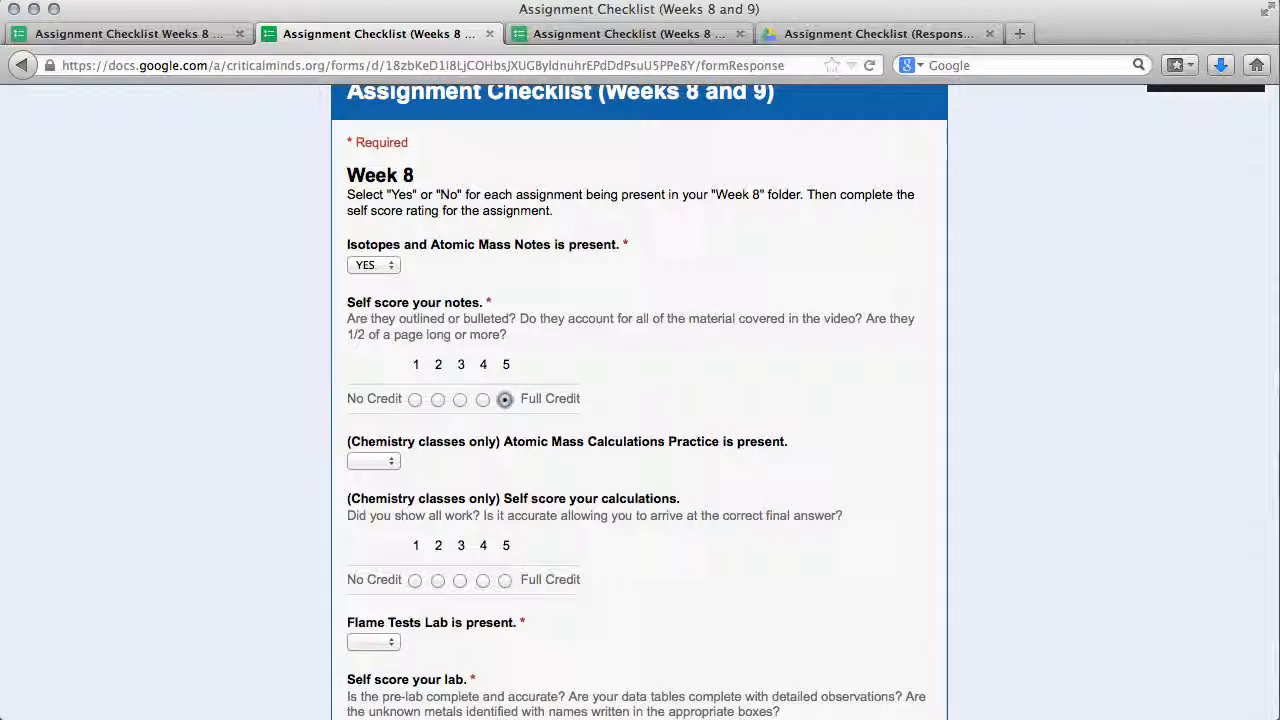
pyautogui.press('y')
pyautogui.press('Tab')
pyautogui.press('Right')
pyautogui.press('Right')
pyautogui.press('Right')
pyautogui.press('Right')
# - Answer YES to "Flame Tests Lab is present" and self score the lab 5
pyautogui.press('Tab')
pyautogui.press('y')
pyautogui.press('Tab')
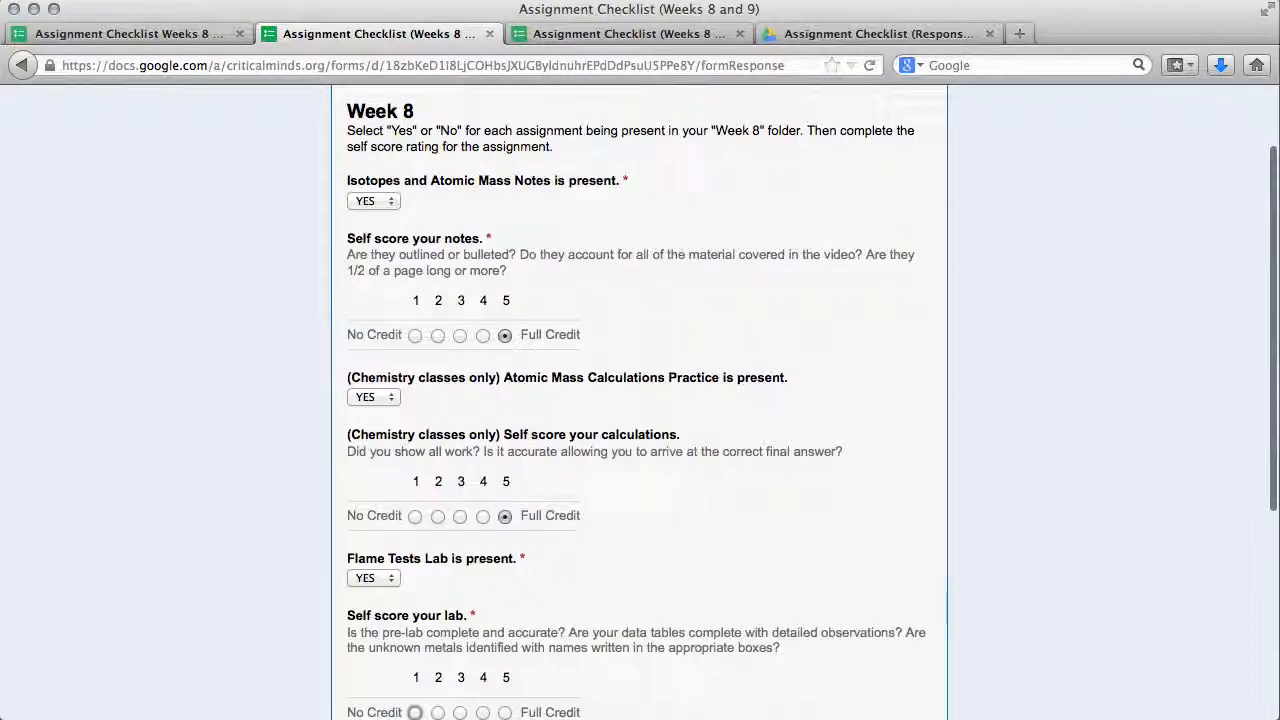
pyautogui.press('Right')
pyautogui.press('Right')
pyautogui.press('Right')
# - Answer YES for the Flame Test Letter, self score the letter 5, and continue to the Week 9 page
pyautogui.press('Tab')
pyautogui.press('y')
pyautogui.press('Tab')
pyautogui.press('Right')
pyautogui.press('Right')
pyautogui.press('Right')
pyautogui.press('Right')
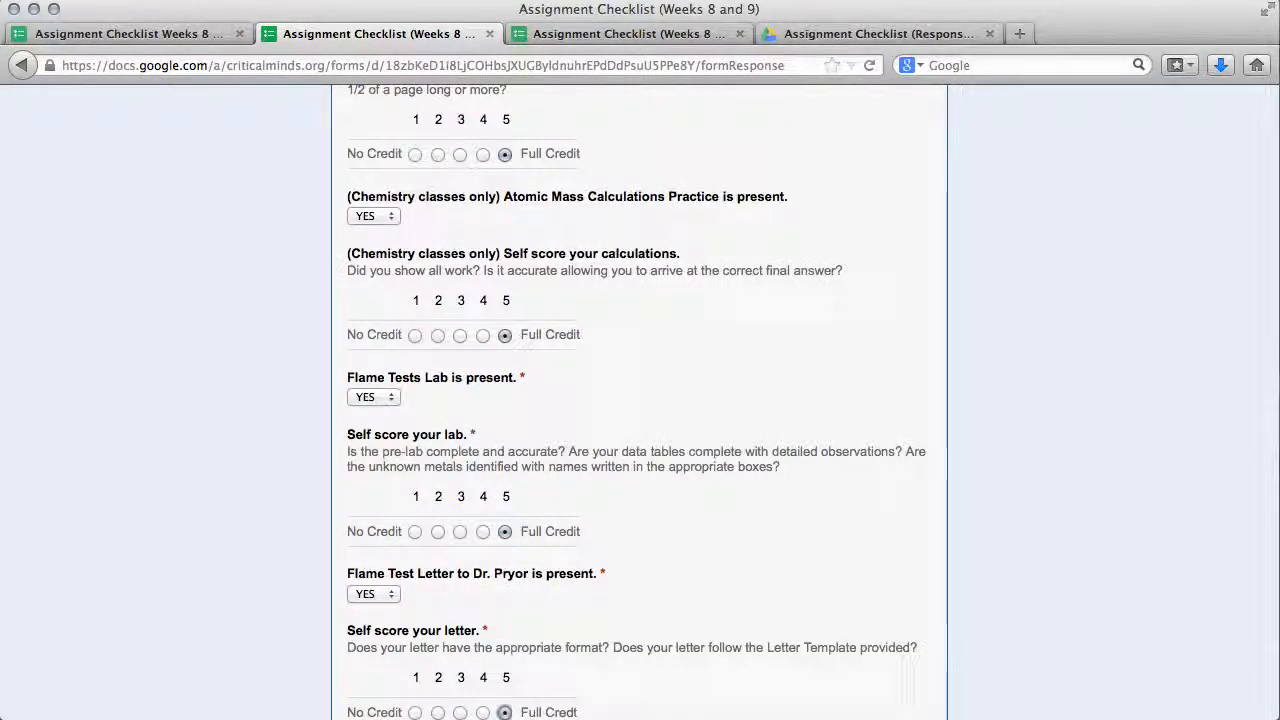
pyautogui.press('Tab')
pyautogui.press('Down')
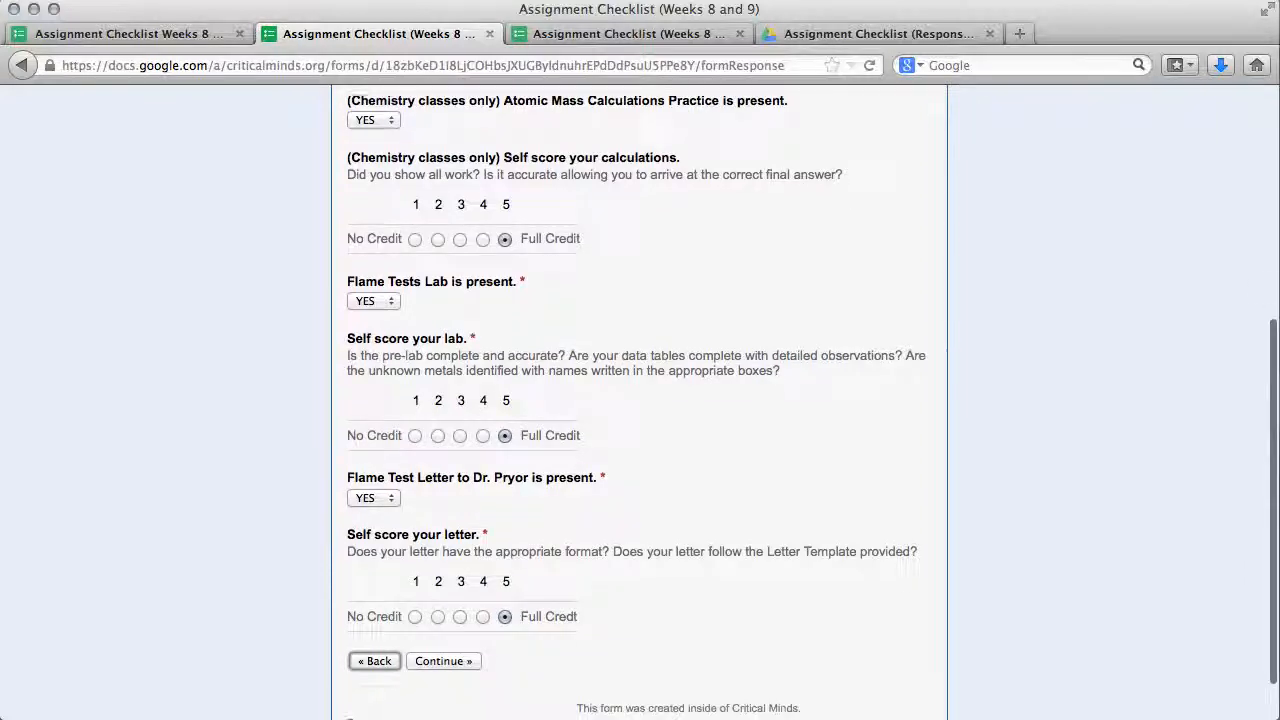
pyautogui.click(443, 661)
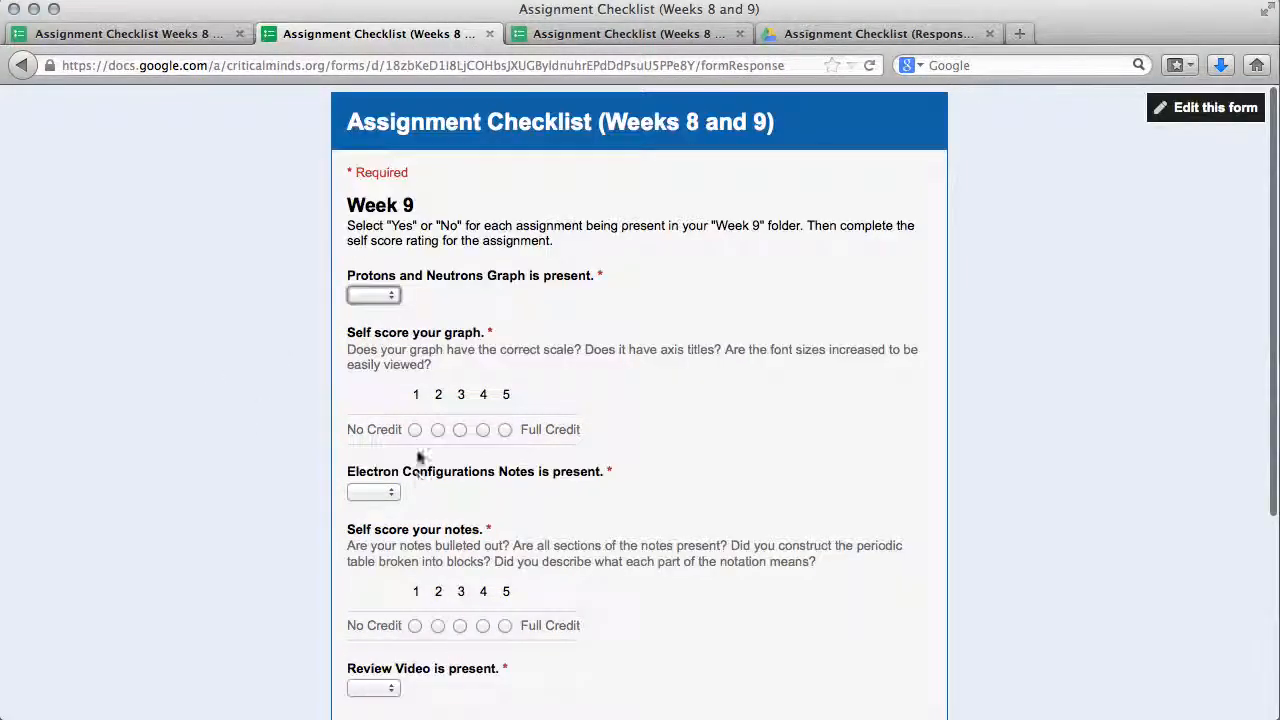
# - Answer YES for the Protons and Neutrons Graph with a score of 4 and for the Electron Configurations Notes with a score of 5
pyautogui.click(373, 296)
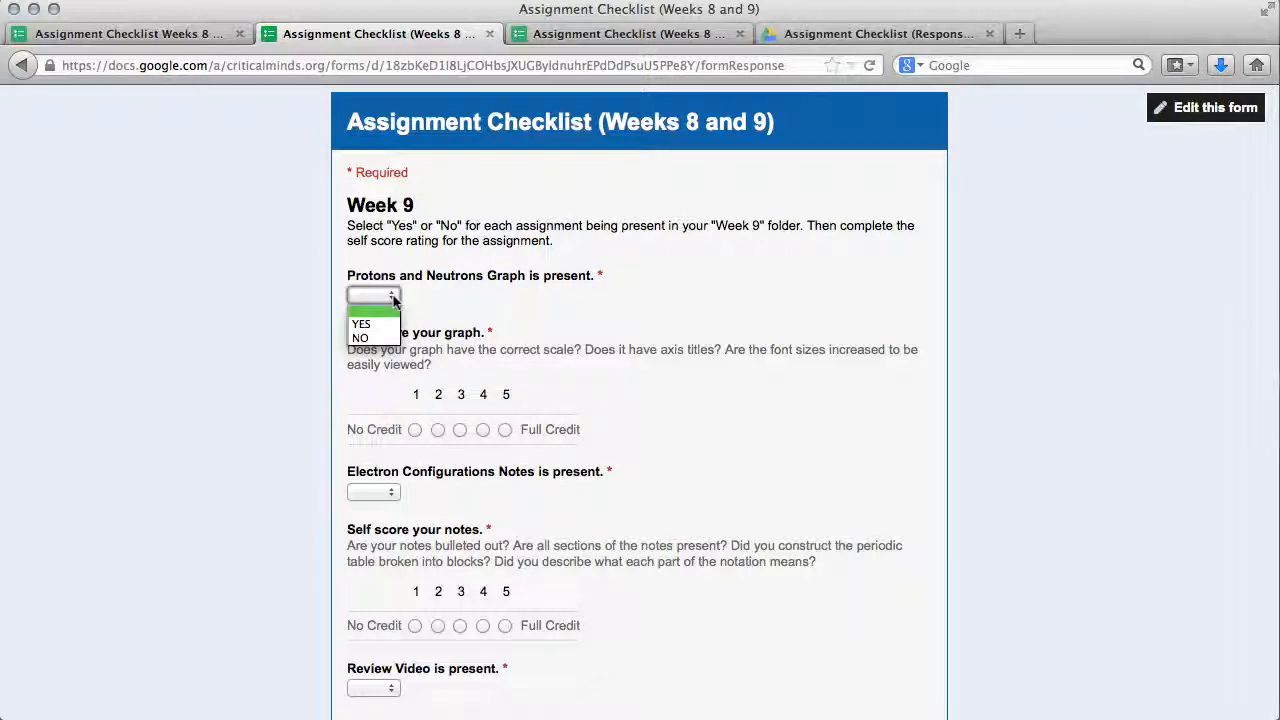
pyautogui.click(361, 324)
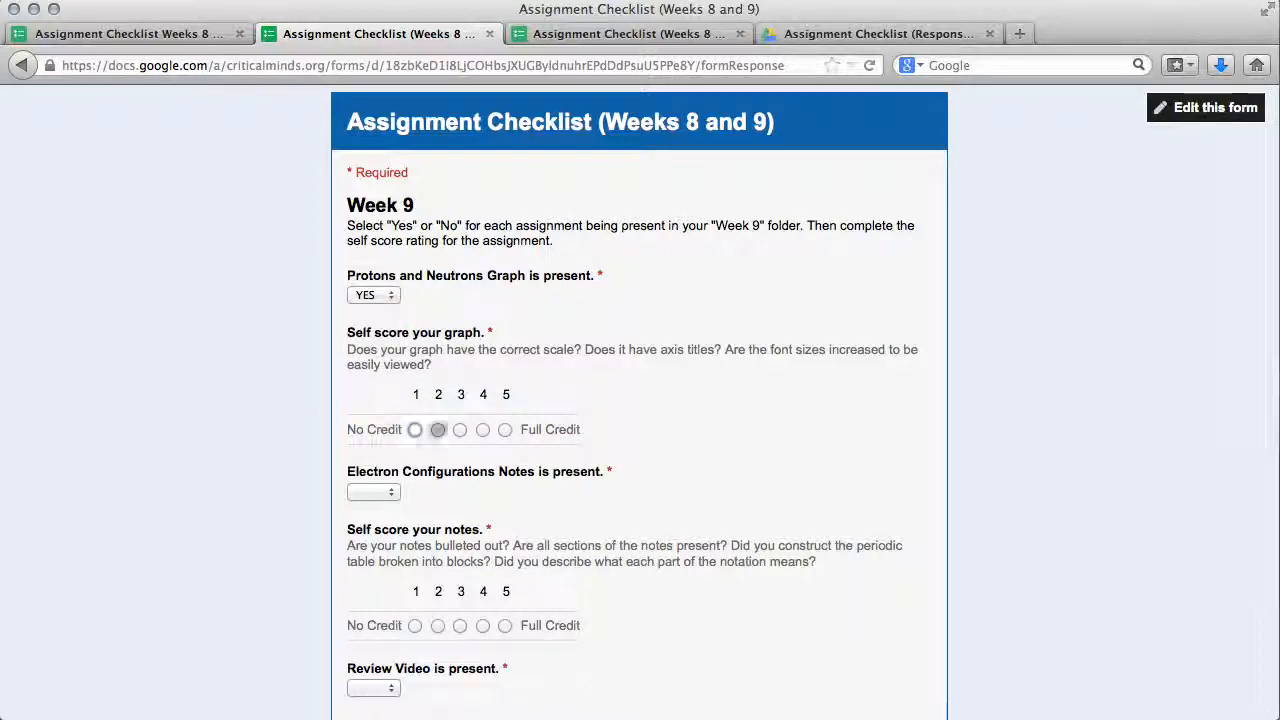
pyautogui.press('Tab')
pyautogui.press('y')
pyautogui.press('Tab')
pyautogui.press('Right')
pyautogui.press('Right')
# - Answer YES to "Review Video is present", self score the video 5, and submit the form
pyautogui.press('Tab')
pyautogui.press('y')
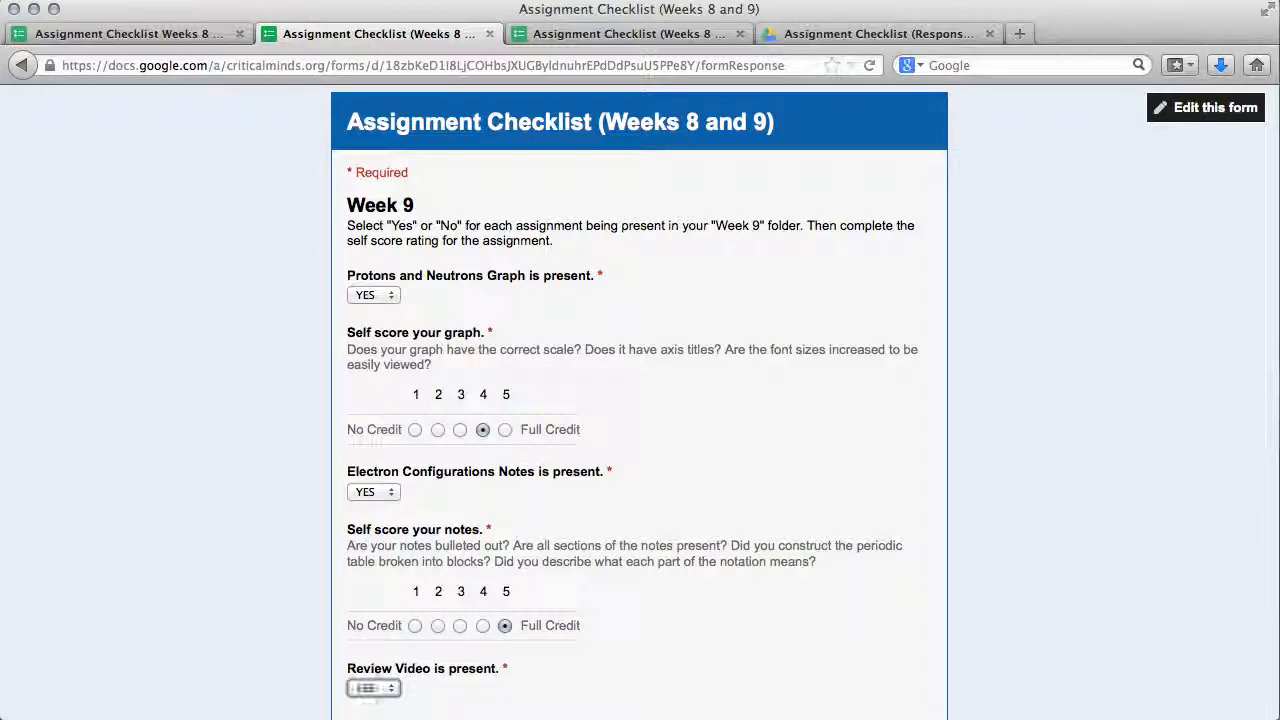
pyautogui.press('Tab')
pyautogui.press('Right')
pyautogui.press('Right')
pyautogui.press('Right')
pyautogui.press('Right')
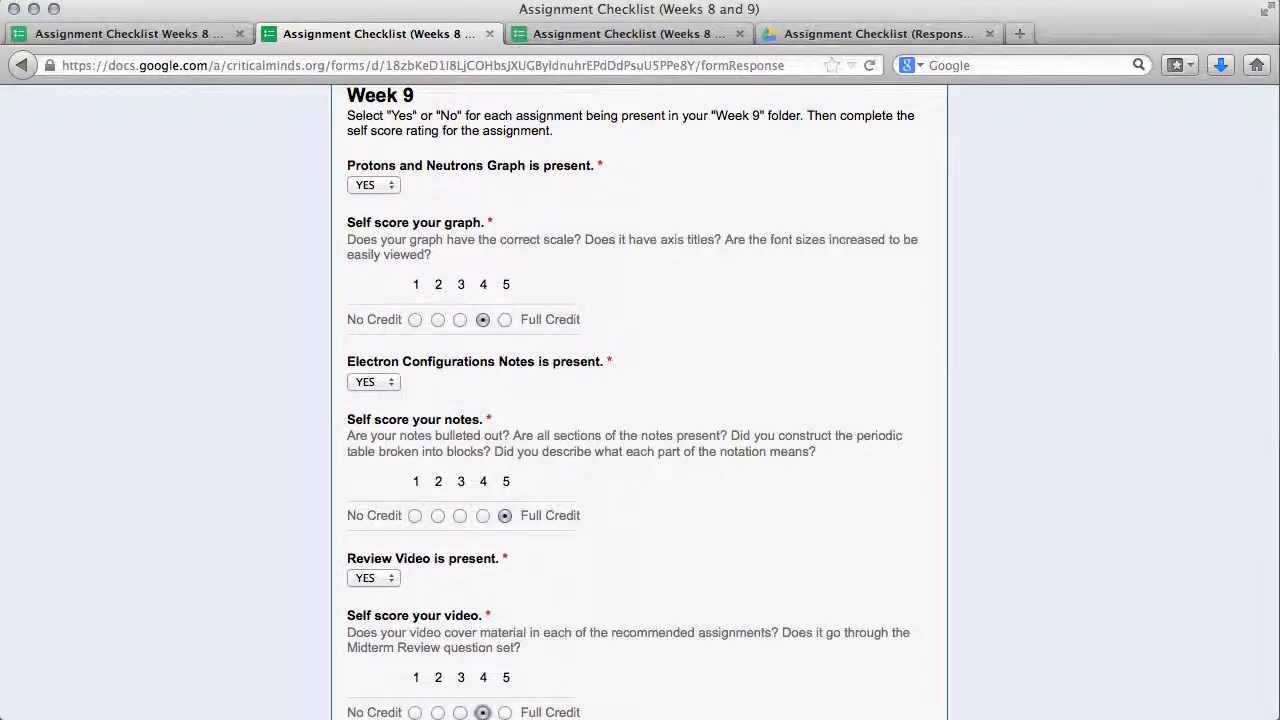
pyautogui.press('Tab')
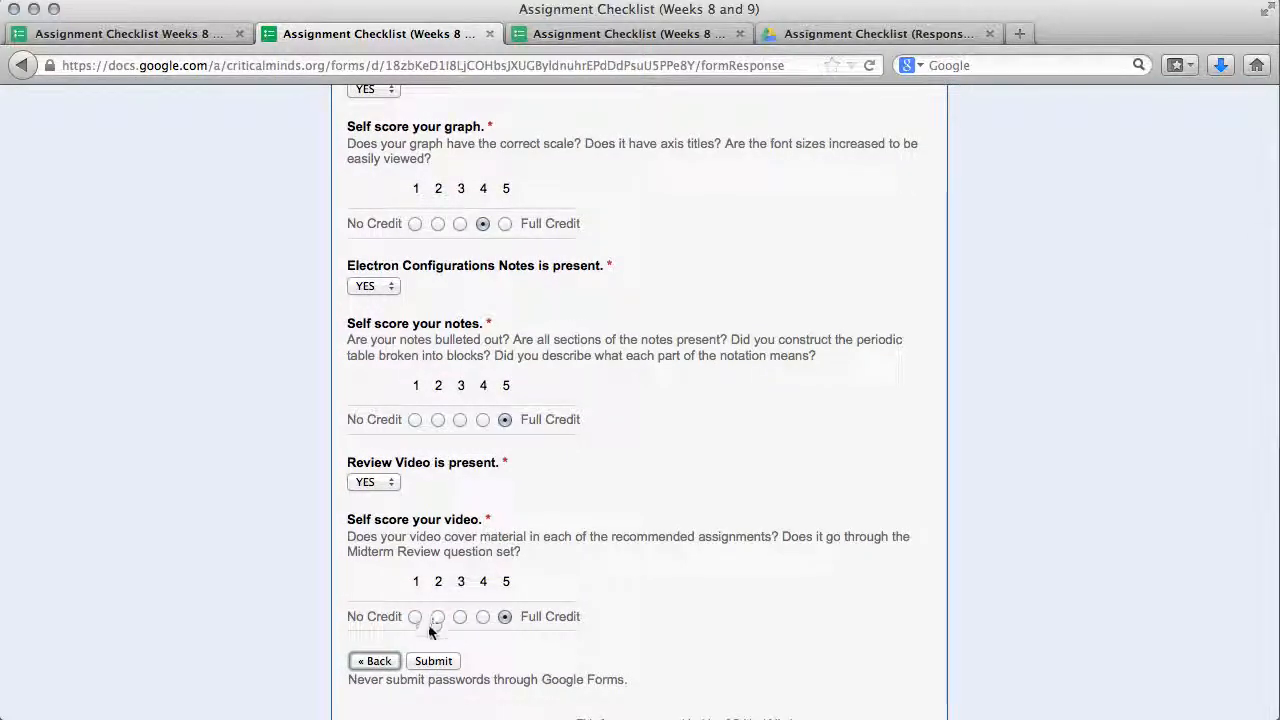
pyautogui.click(430, 662)
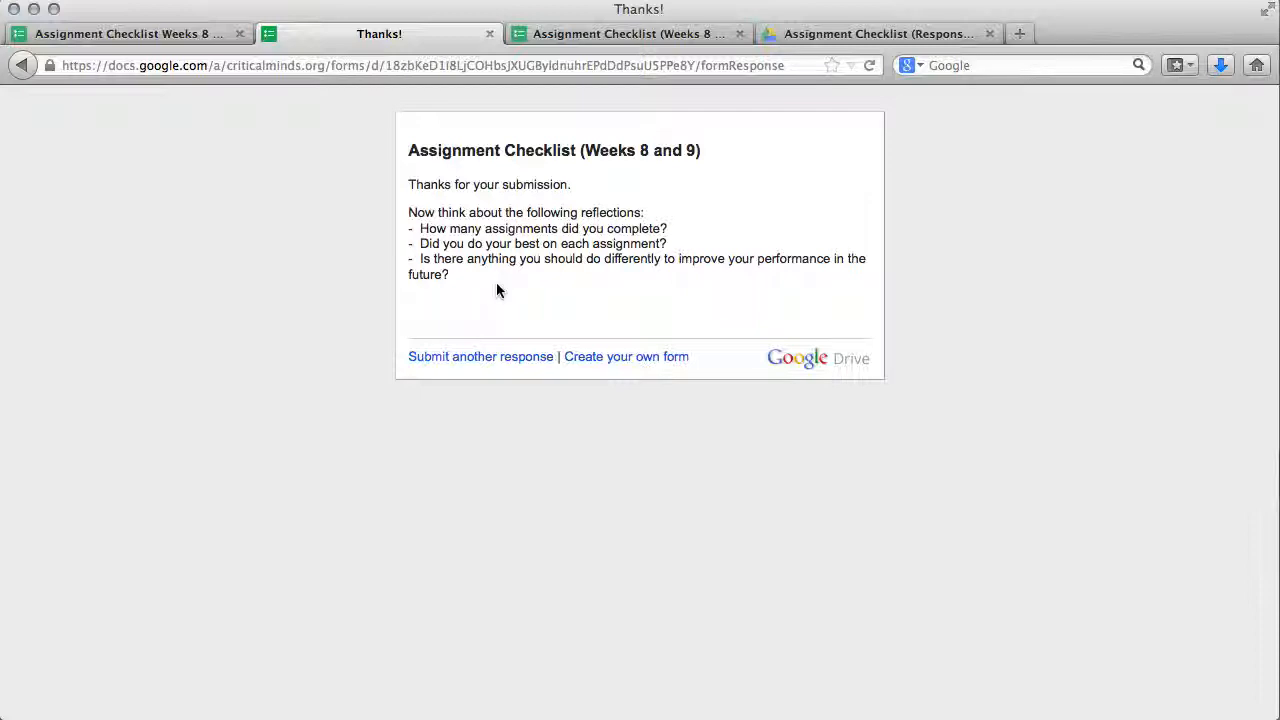
# - Compare the form editor's confirmation page text with the live form's submission message, and open the Assignment Checklist responses spreadsheet
pyautogui.click(180, 36)
pyautogui.scroll(-15, 337, 320)
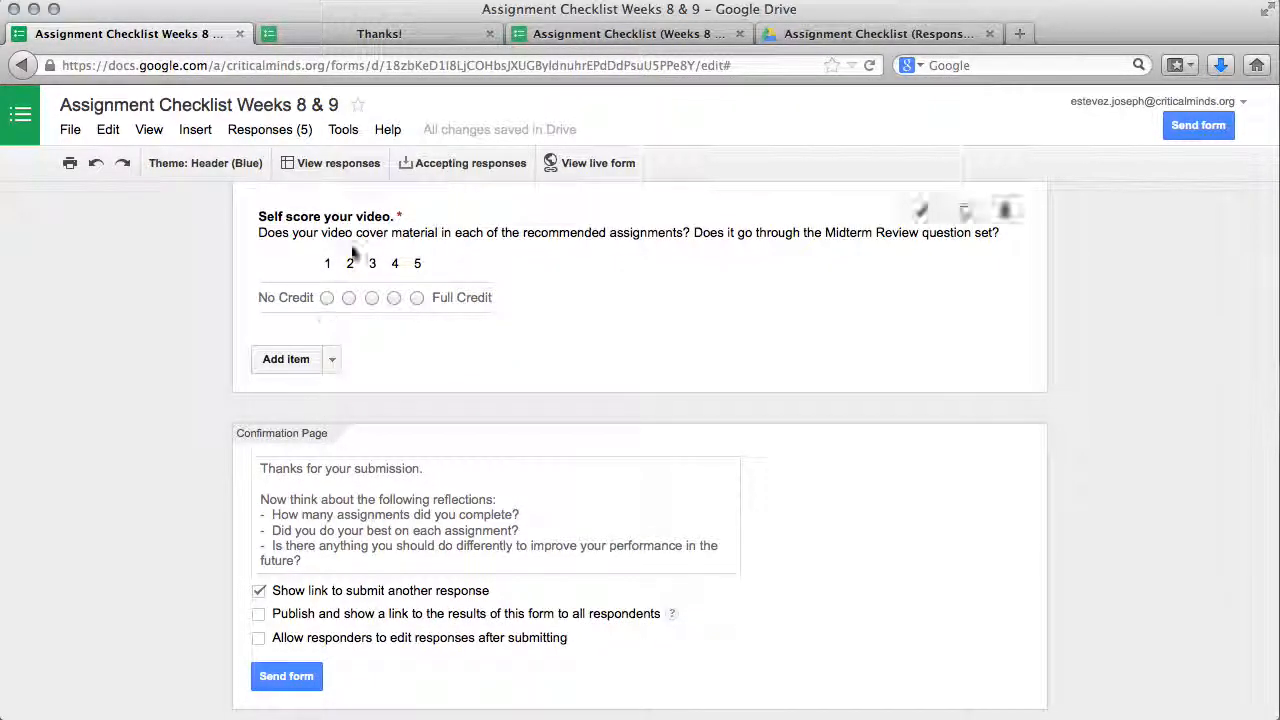
pyautogui.click(373, 34)
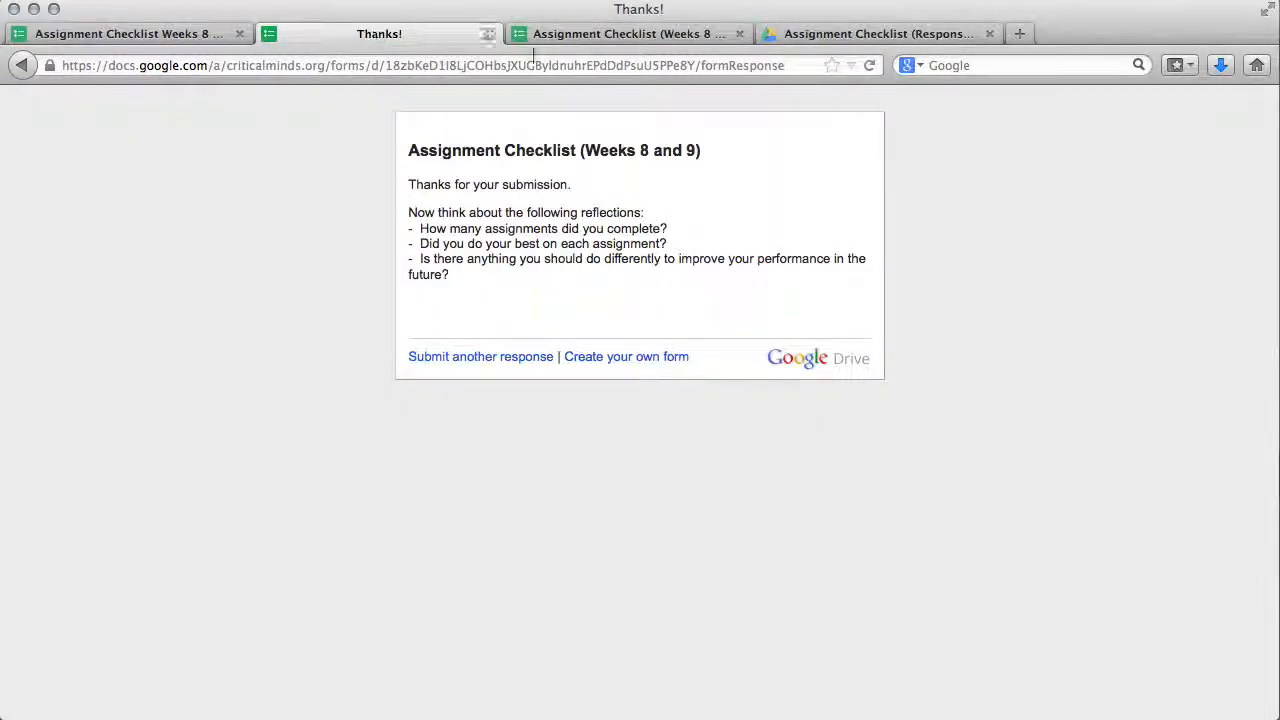
pyautogui.click(814, 36)
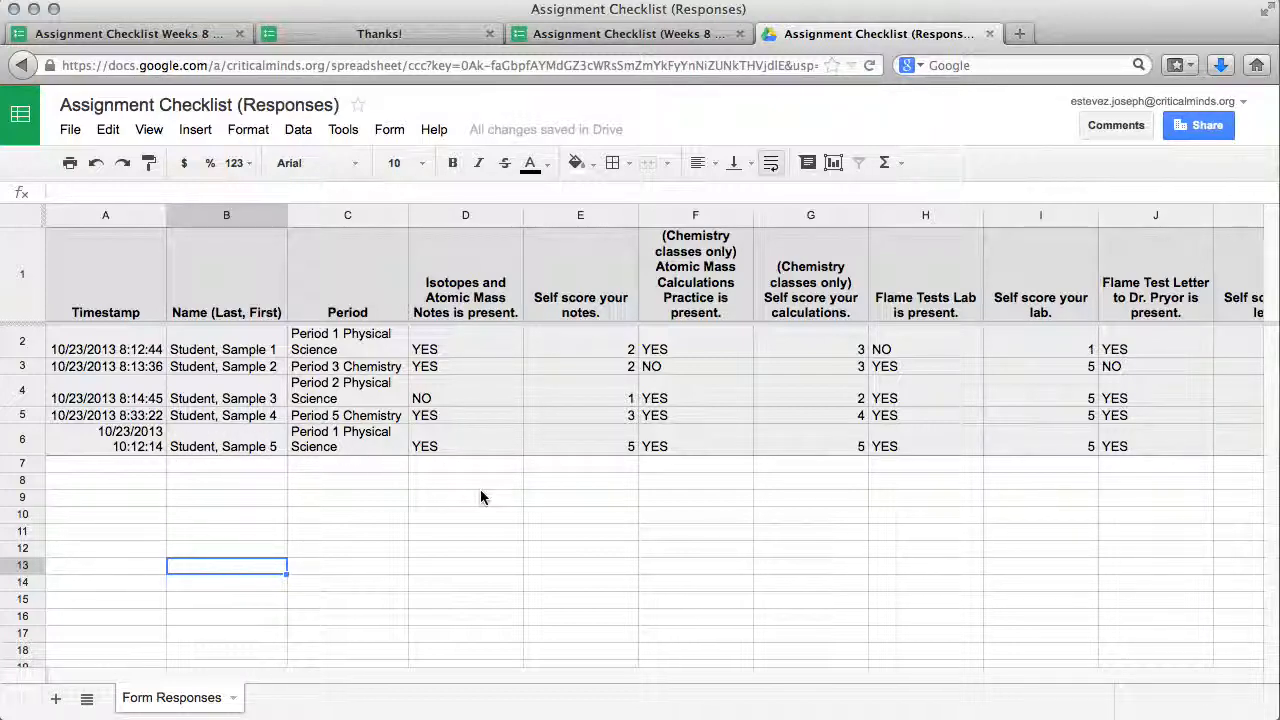
# - Copy the entire Form Responses sheet and paste it into a new sheet
pyautogui.click(22, 215)
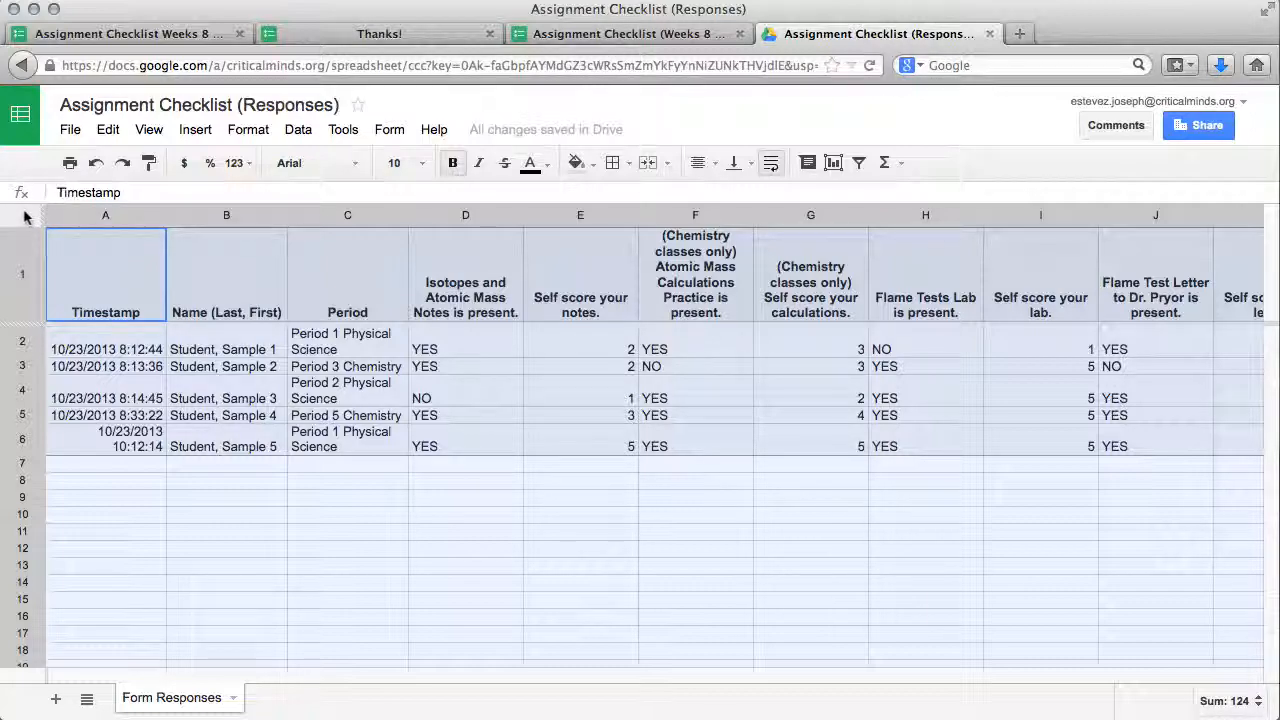
pyautogui.press('super+c')
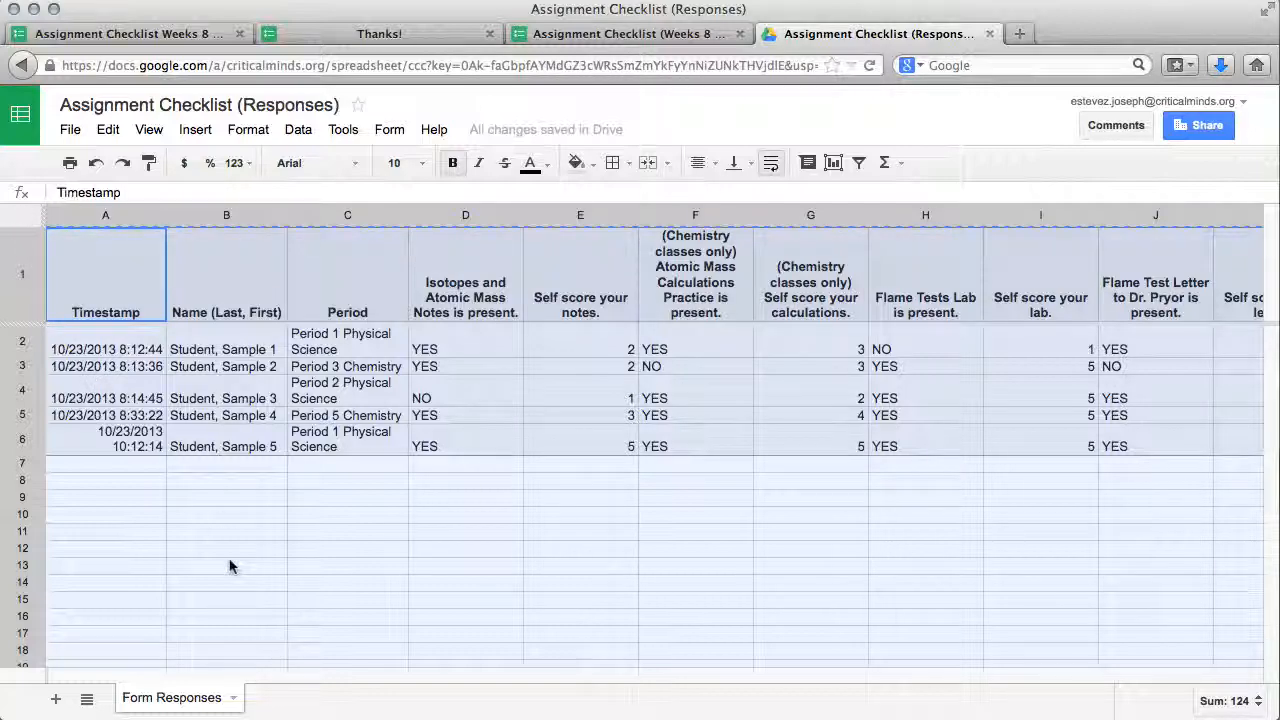
pyautogui.click(56, 699)
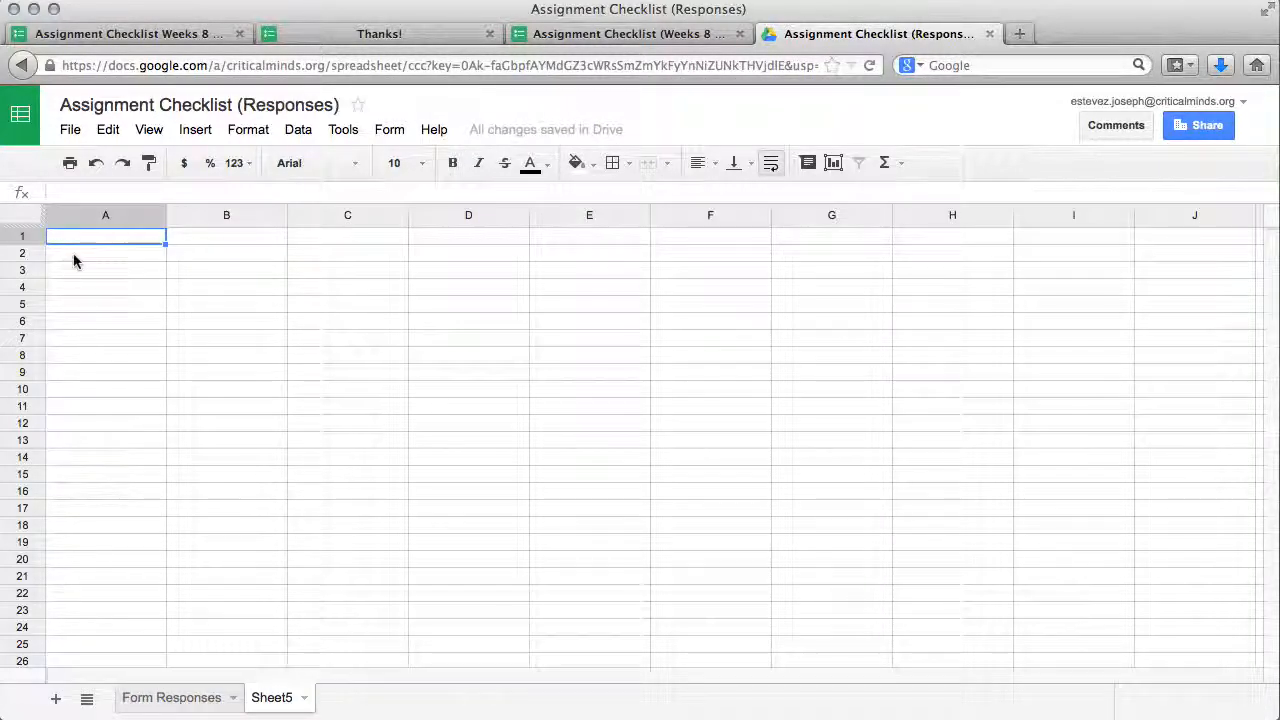
pyautogui.press('super+v')
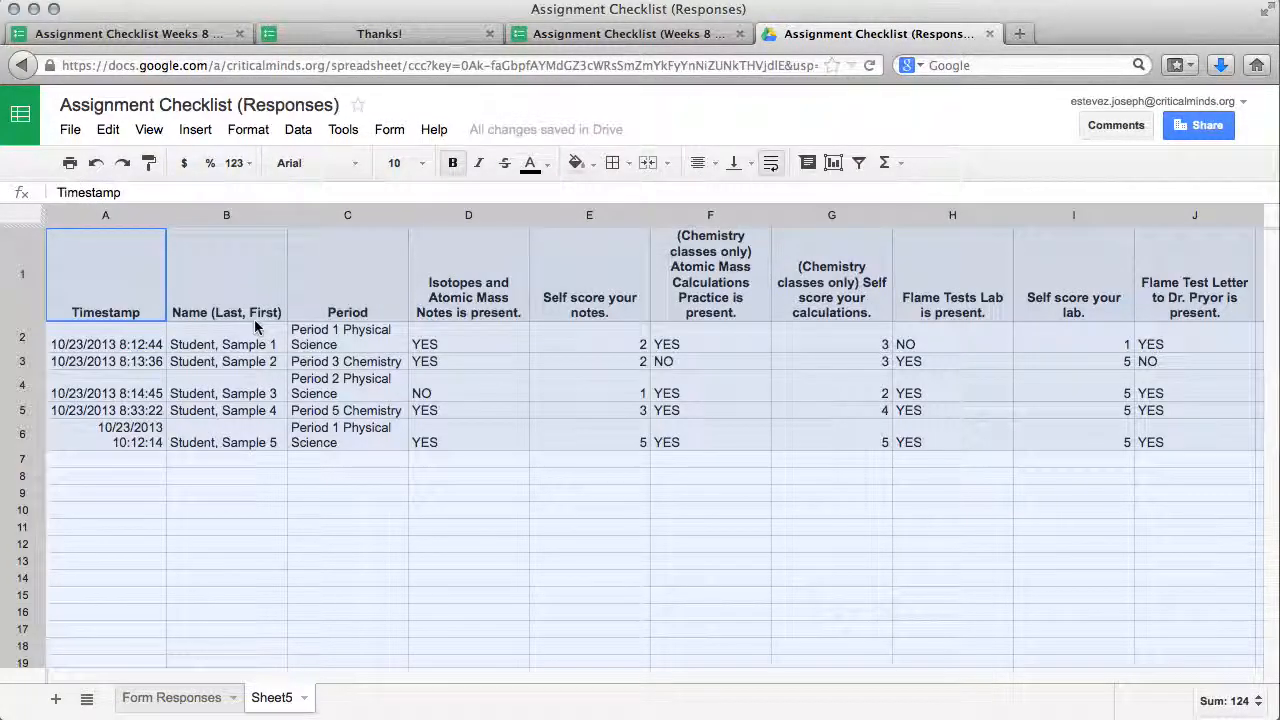
pyautogui.click(473, 498)
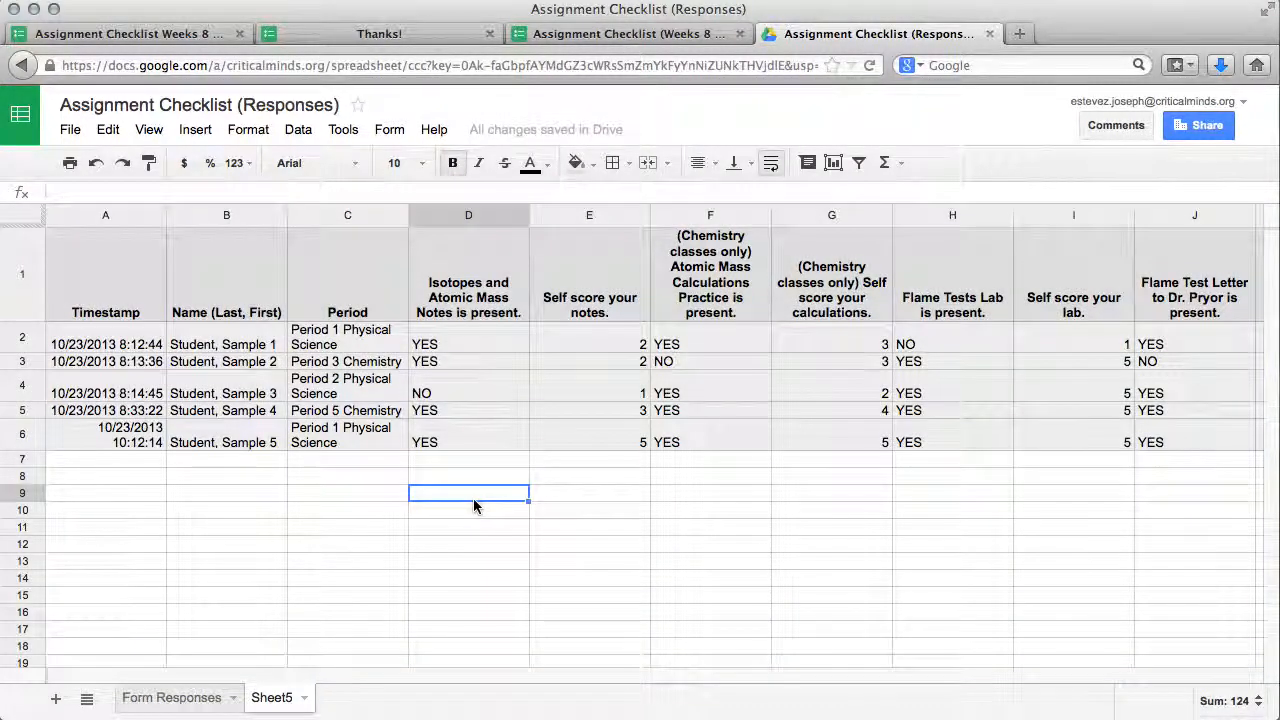
# - Narrow columns D through Q of the copied sheet equally so all the answer and self score columns fit in view
pyautogui.click(452, 213)
pyautogui.moveTo(452, 214)
pyautogui.mouseDown()
pyautogui.moveTo(508, 214)
pyautogui.moveTo(466, 200)
pyautogui.moveTo(464, 213)
pyautogui.mouseUp()
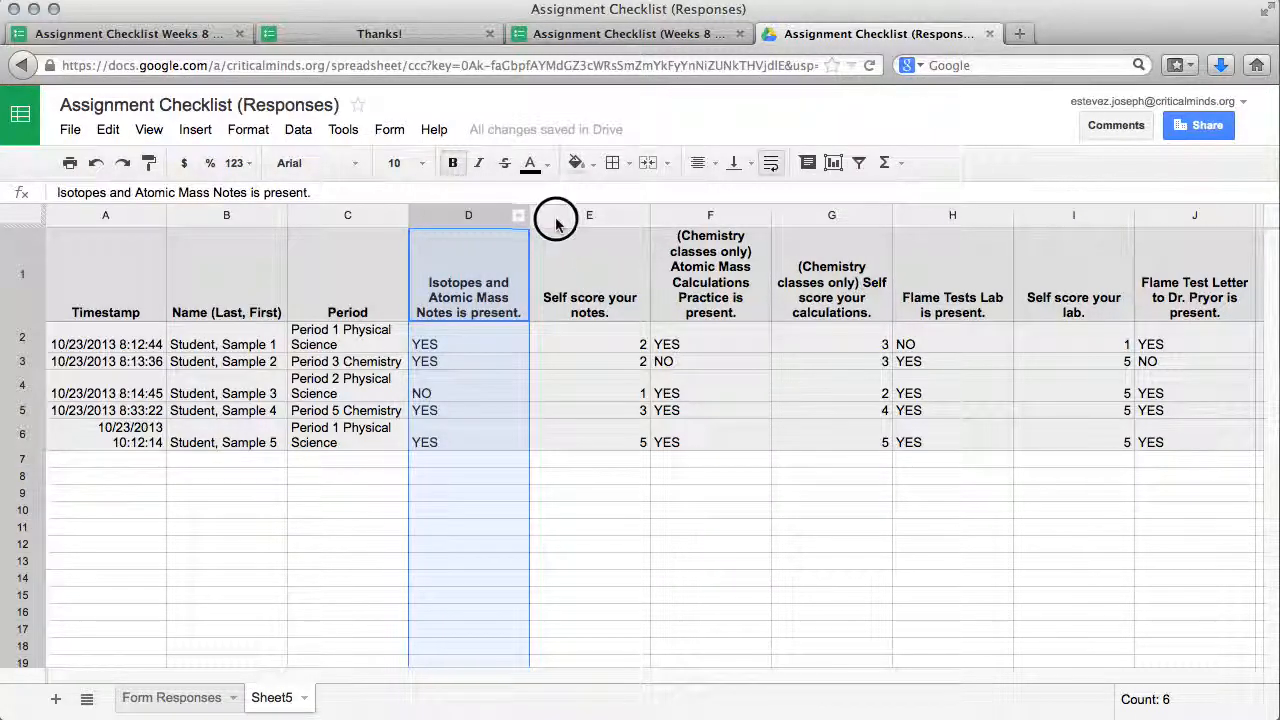
pyautogui.click(562, 292)
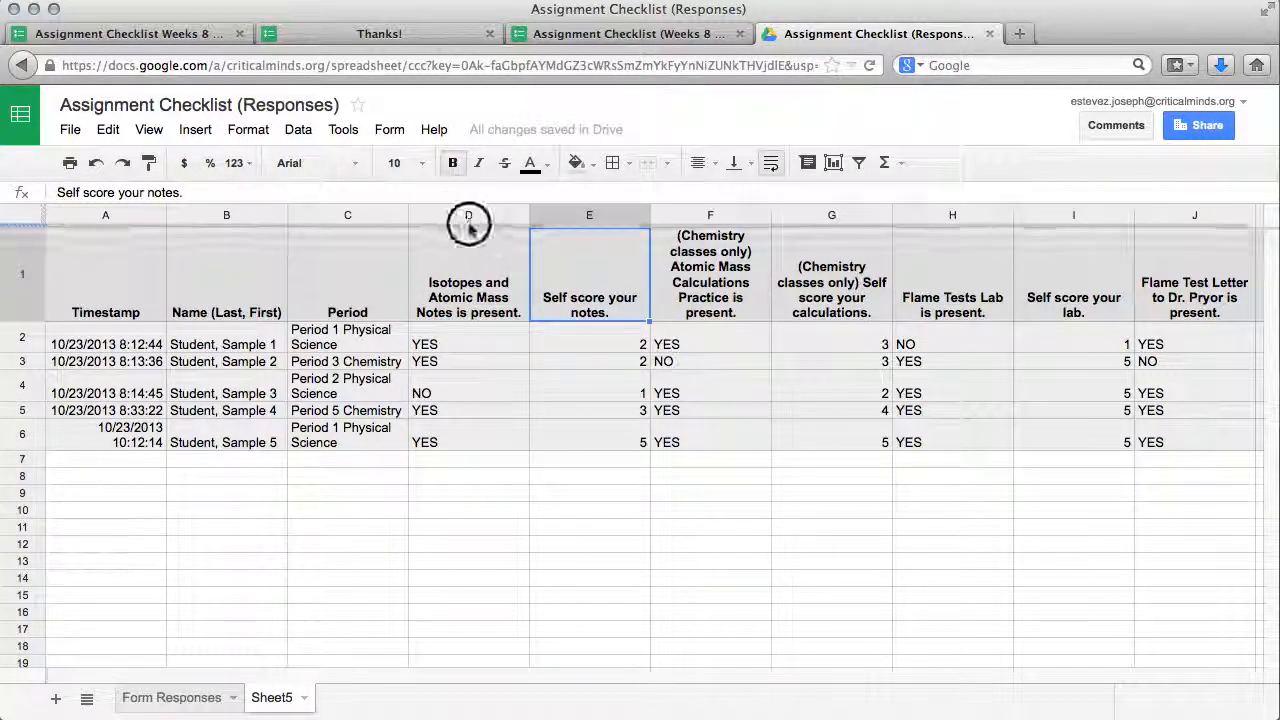
pyautogui.moveTo(484, 218); pyautogui.dragTo(804, 215)
pyautogui.hscroll(-5, 235, 418)
pyautogui.scroll(-1, 235, 418)
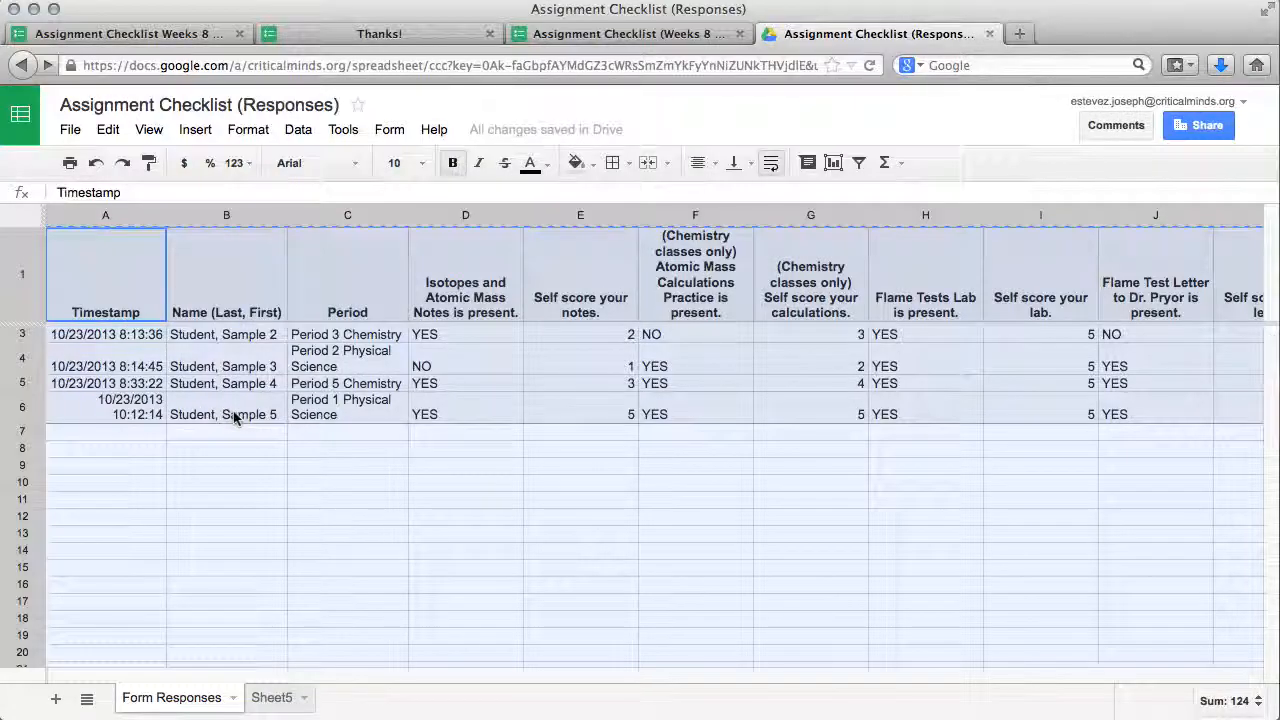
pyautogui.click(268, 698)
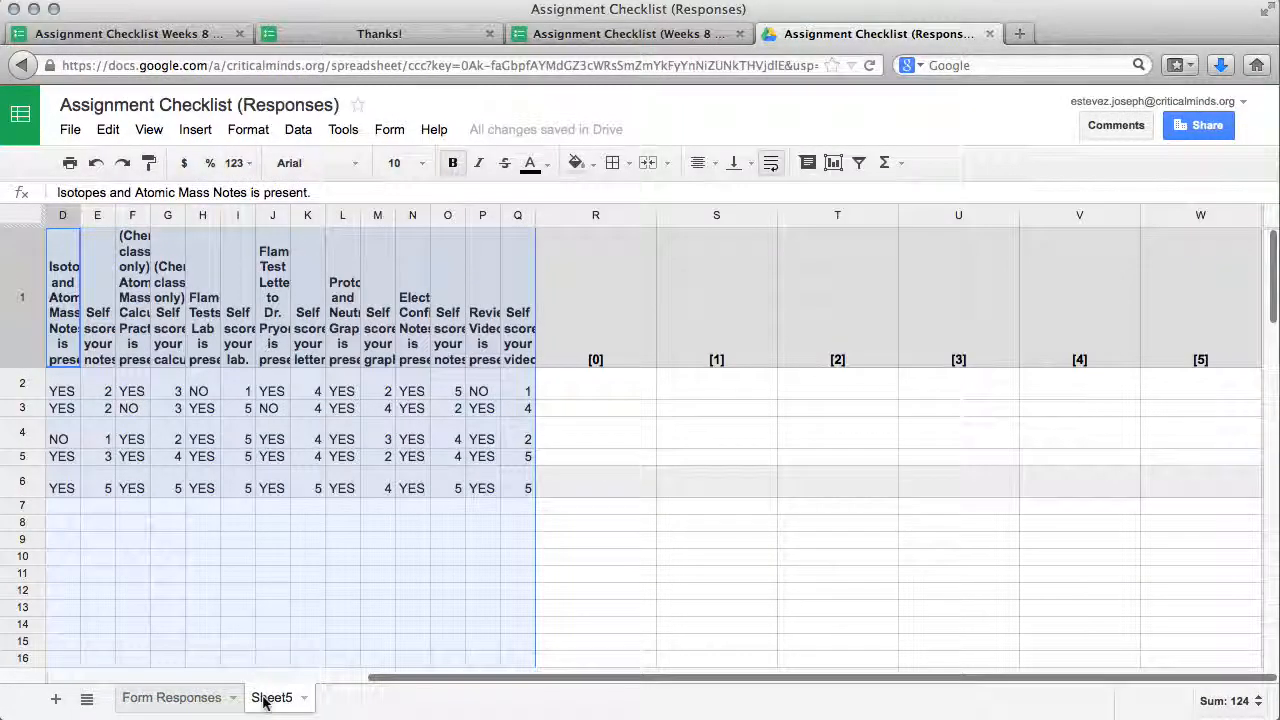
pyautogui.click(157, 523)
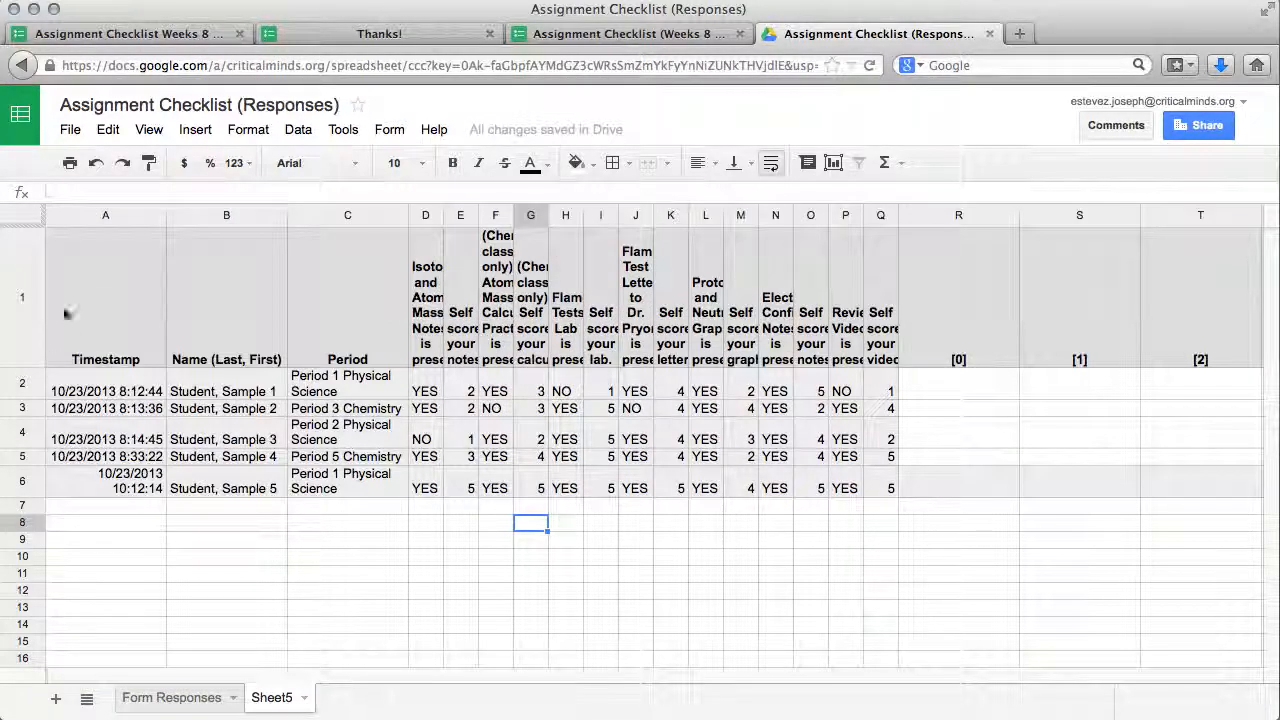
# - Insert a column before the Timestamp column and enter "Scores" as its header in A1
pyautogui.click(128, 218)
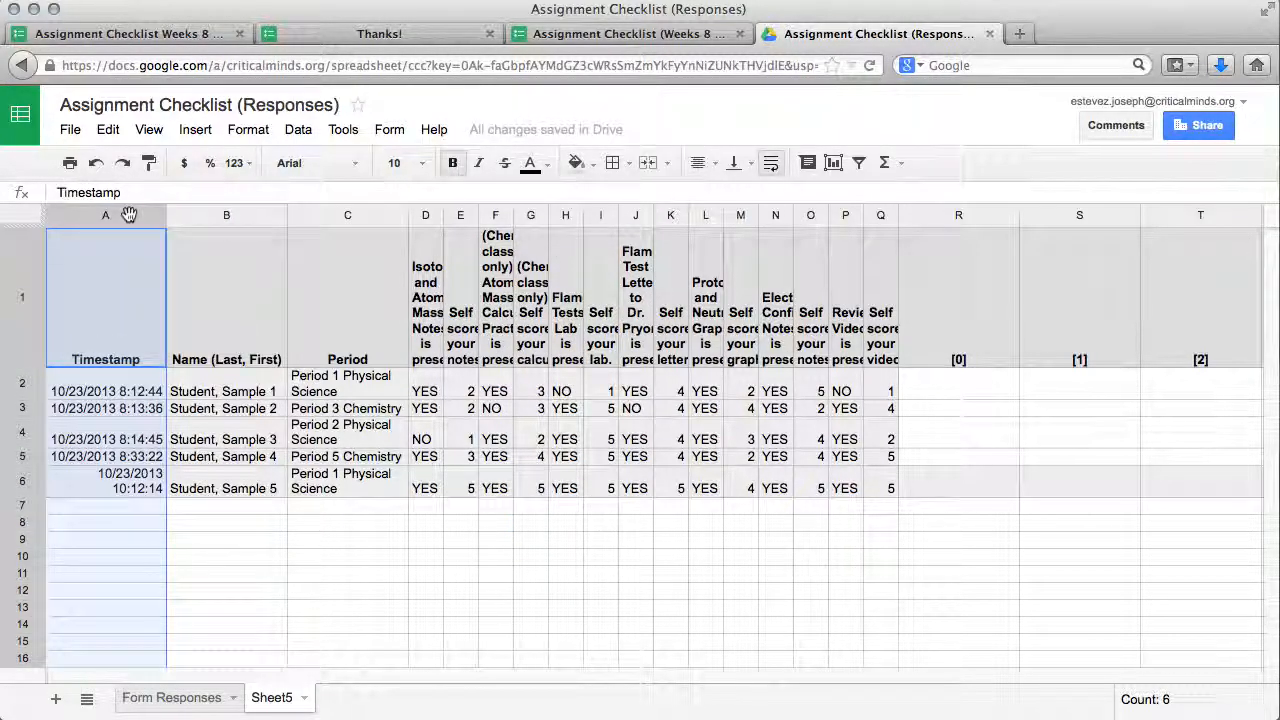
pyautogui.rightClick(128, 218)
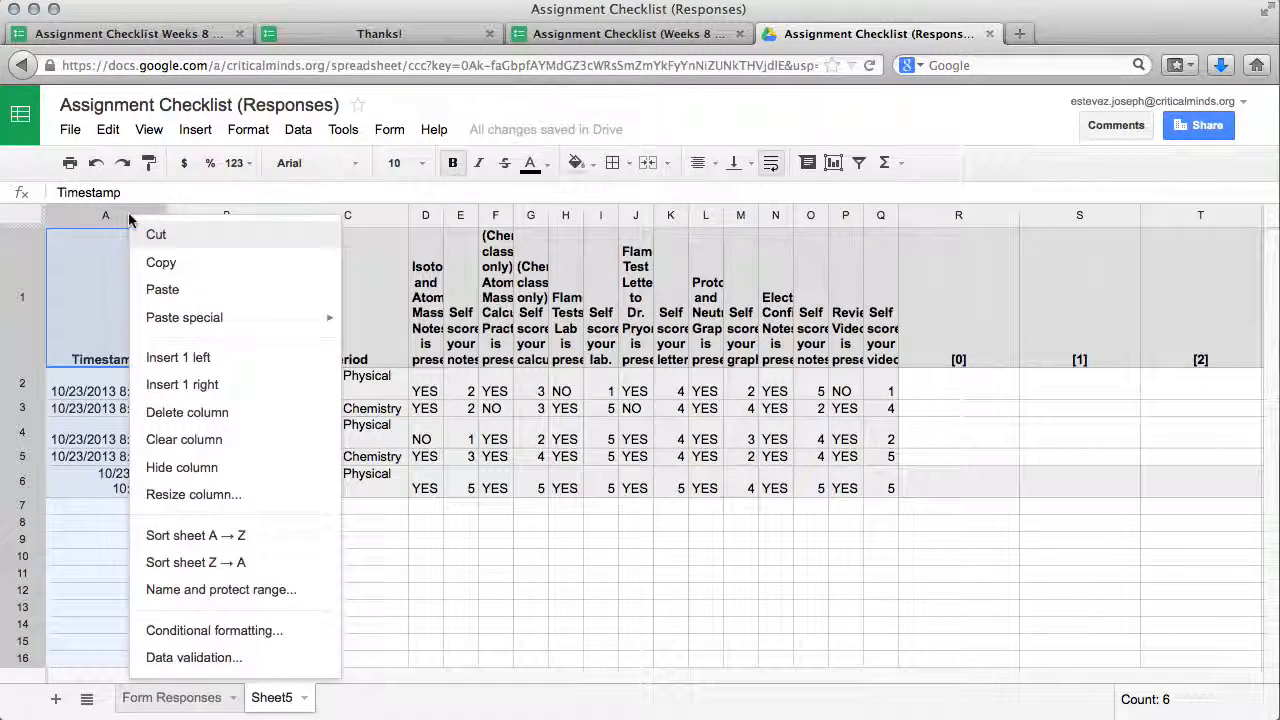
pyautogui.click(193, 358)
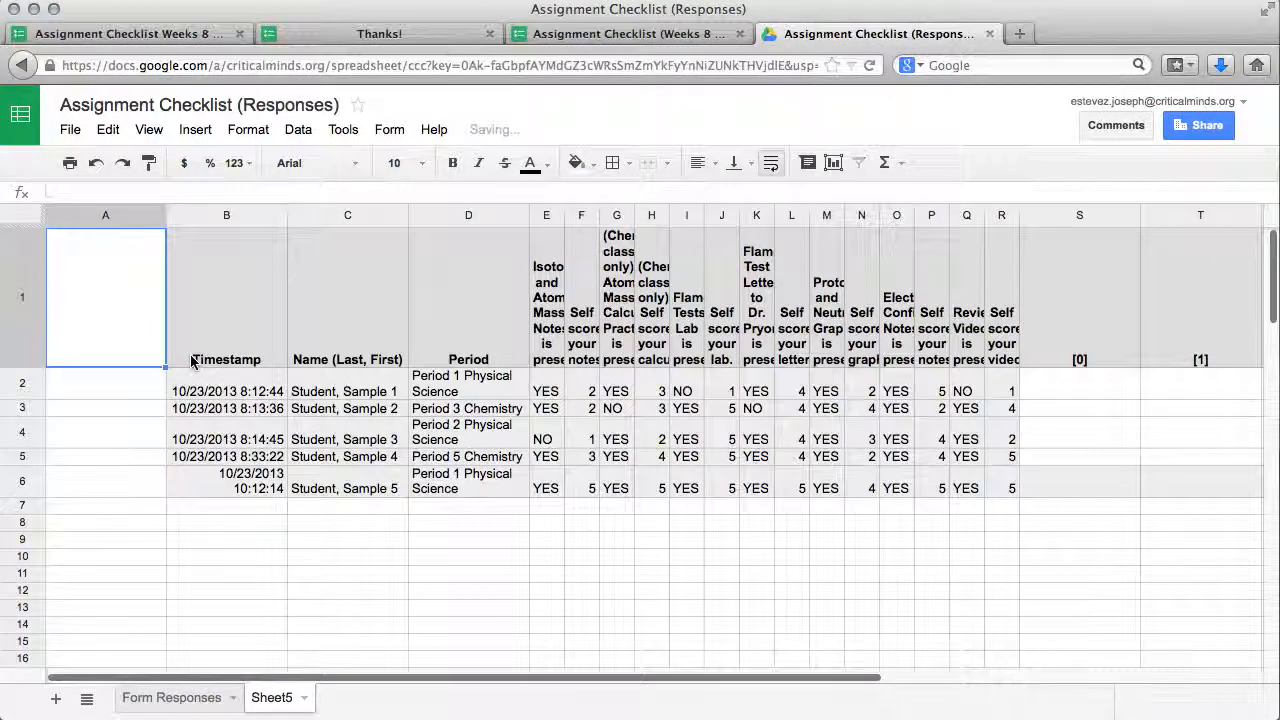
pyautogui.click(126, 380)
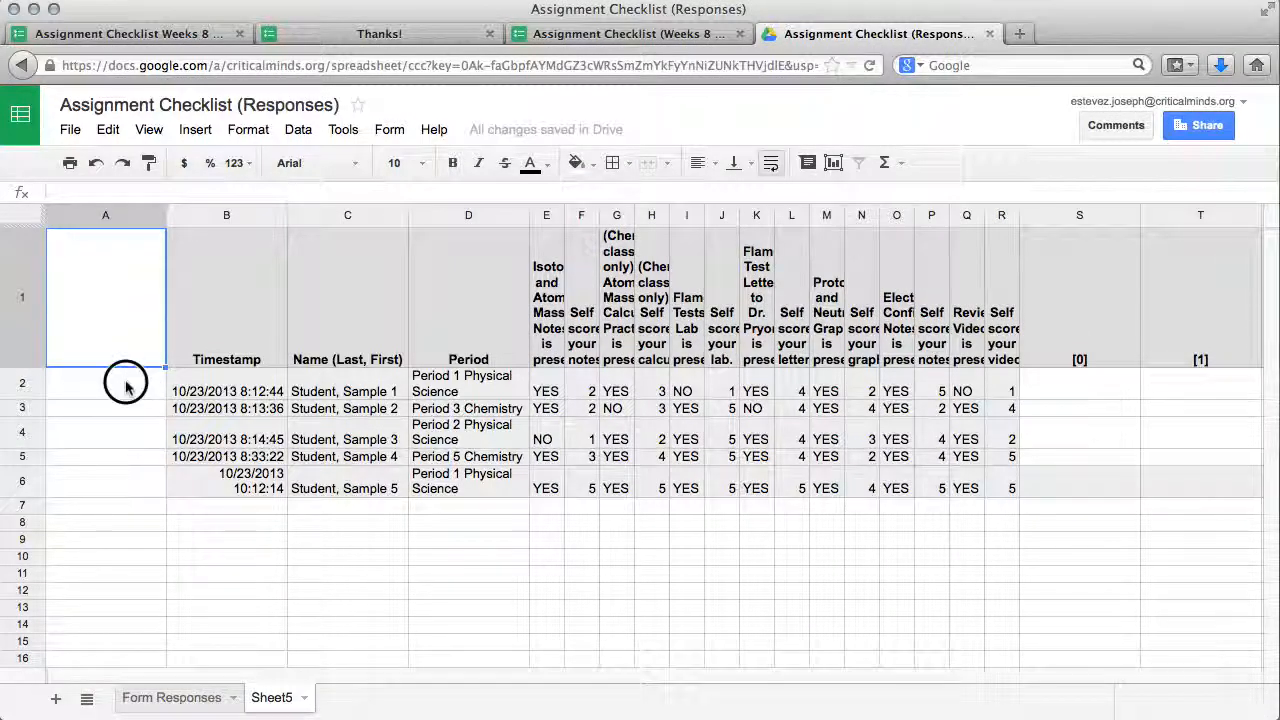
pyautogui.click(128, 330)
pyautogui.write('Scores')
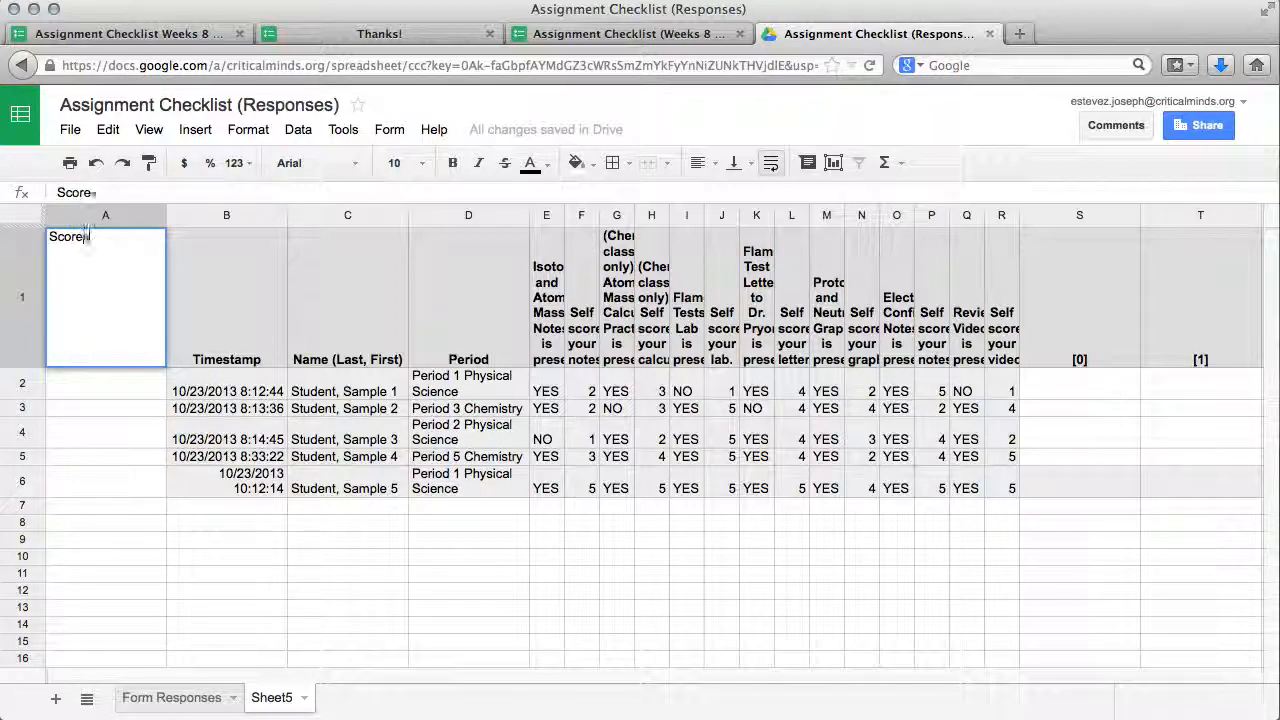
pyautogui.press('Return')
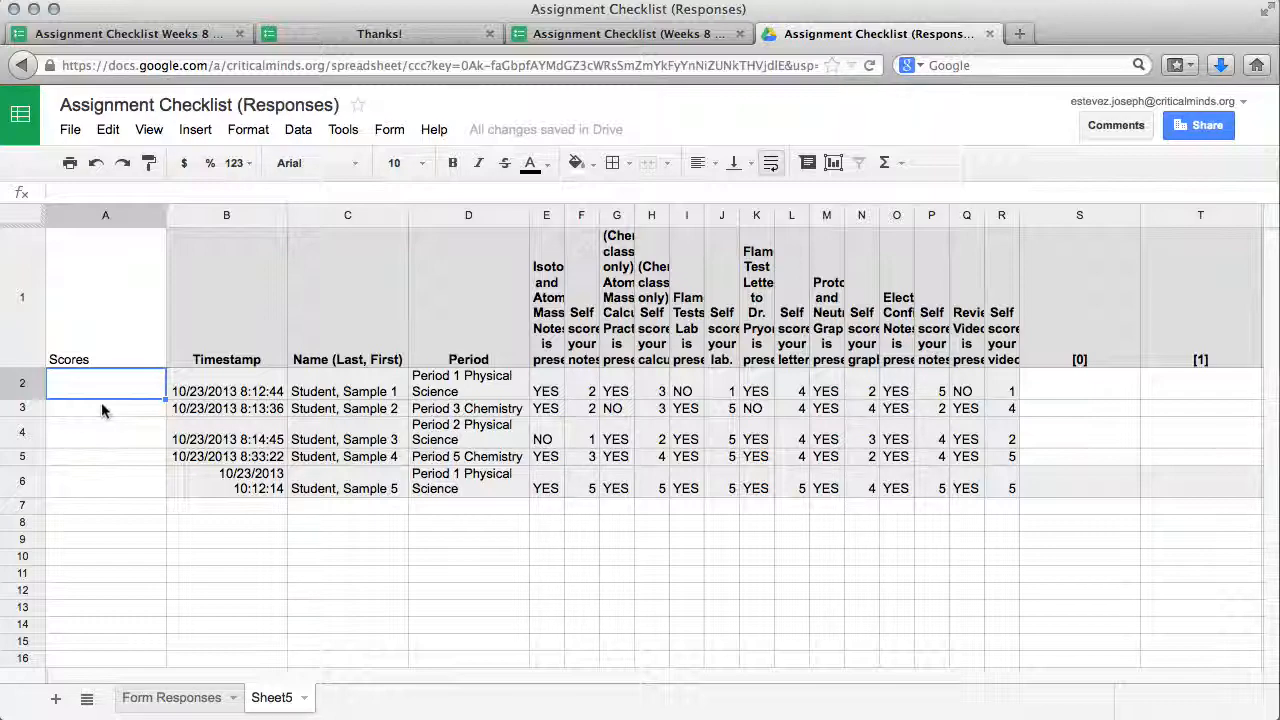
# - Begin a formula in A2 that averages COUNTIF results, with the first term counting "yes" in E2: =average(countif(e2,"yes")
pyautogui.write('=')
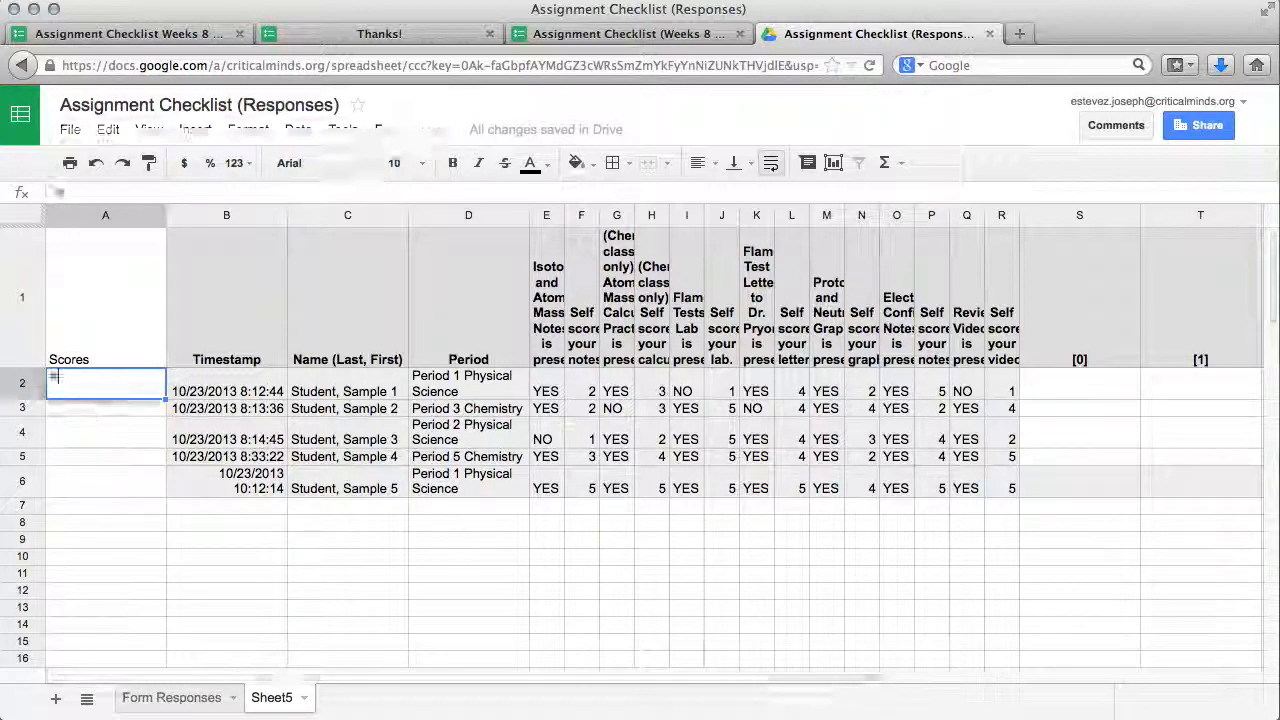
pyautogui.write('average')
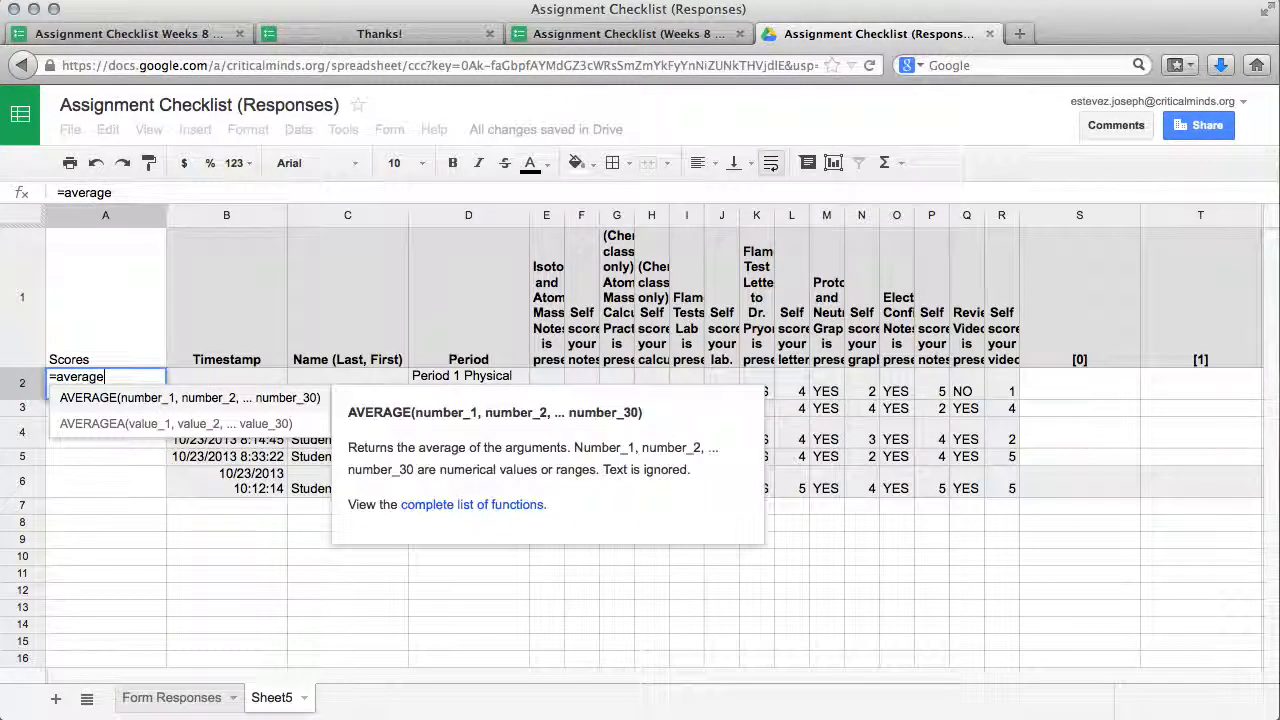
pyautogui.write('(')
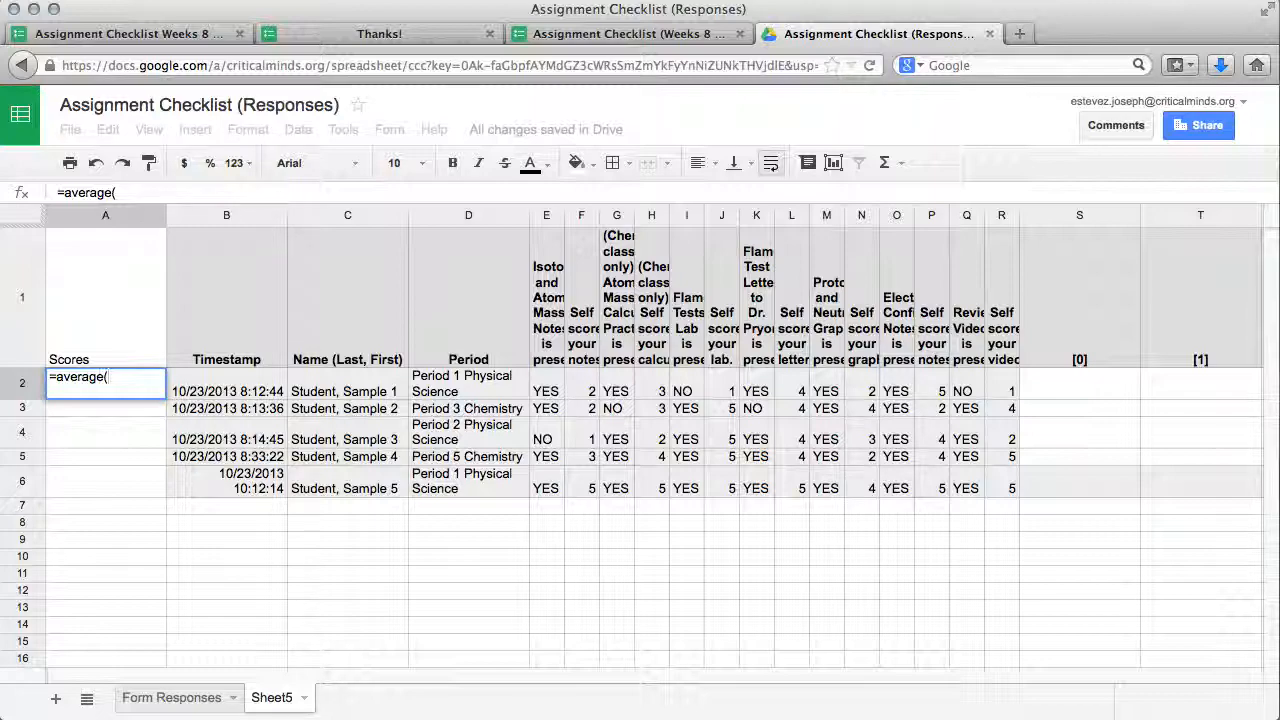
pyautogui.write('countif')
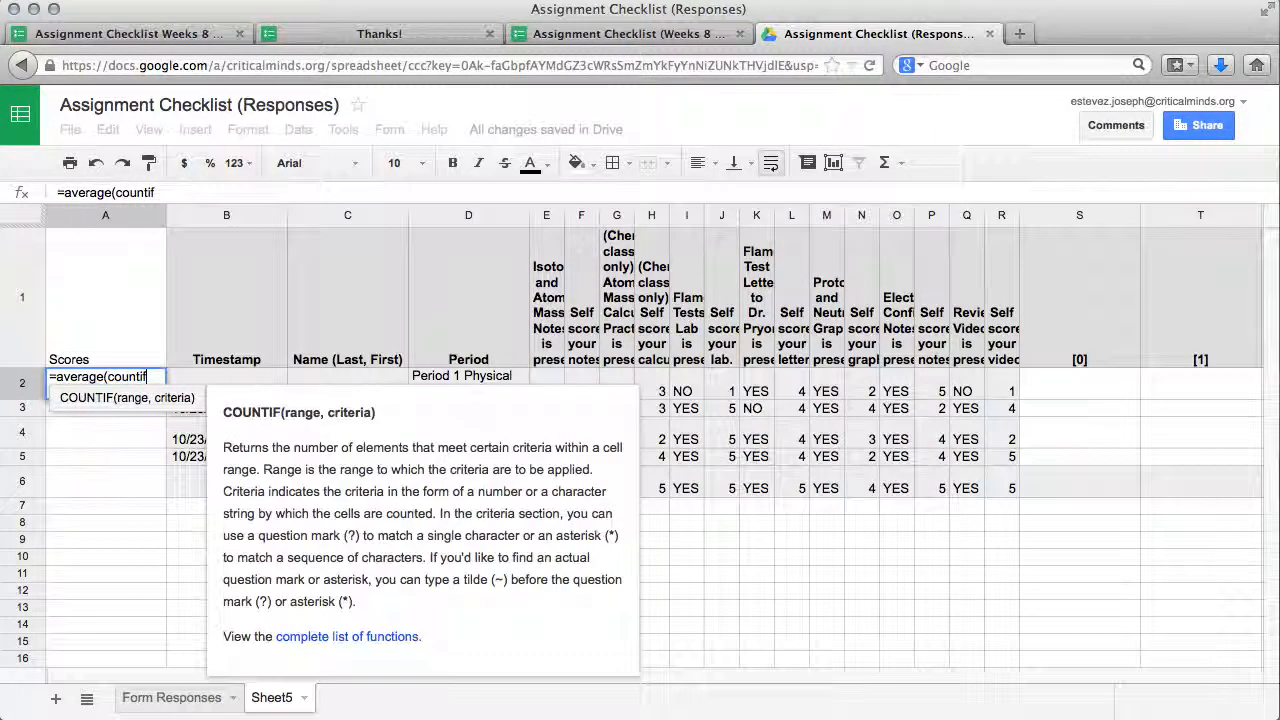
pyautogui.write('(e1,')
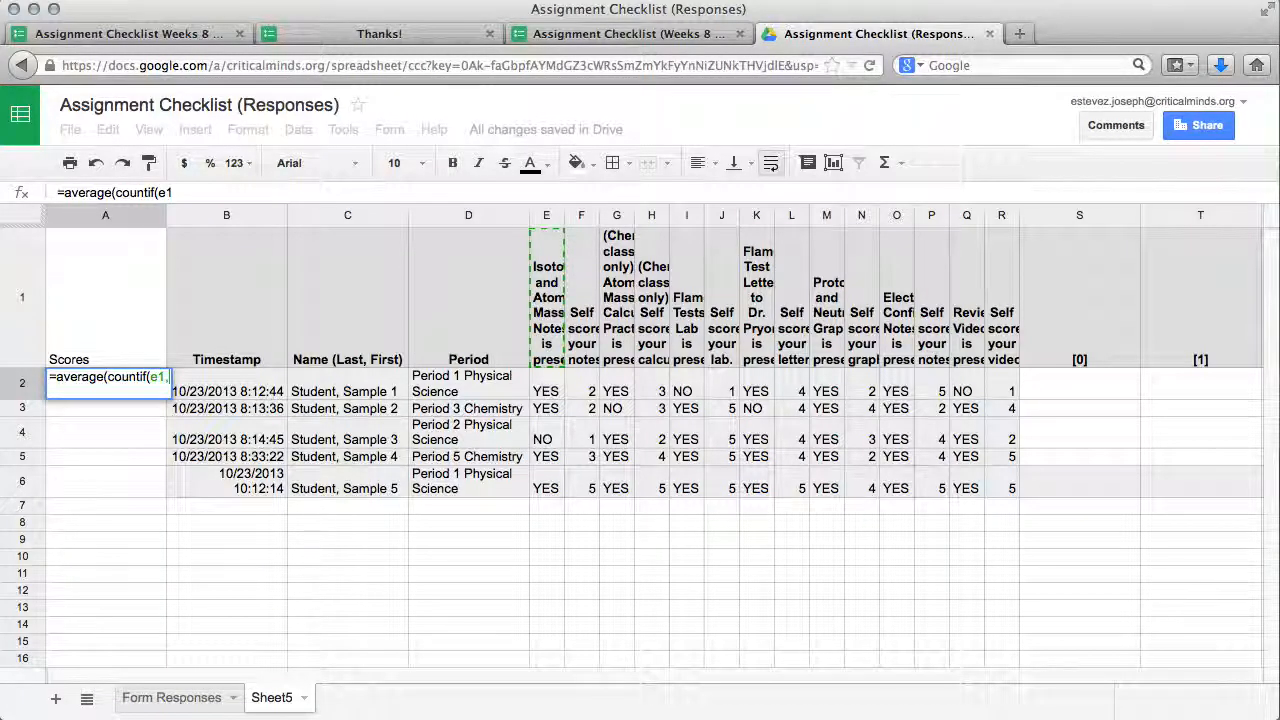
pyautogui.write('"yes"')
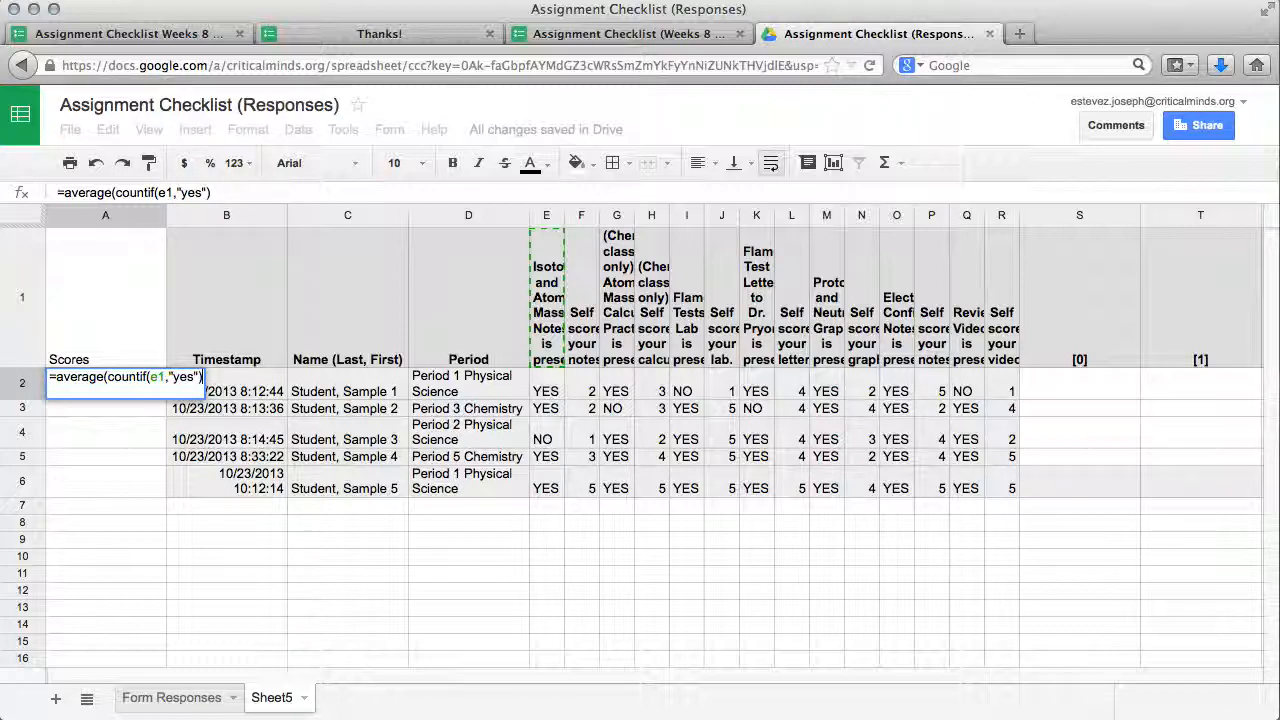
pyautogui.click(169, 380)
pyautogui.press('BackSpace')
pyautogui.write('2')
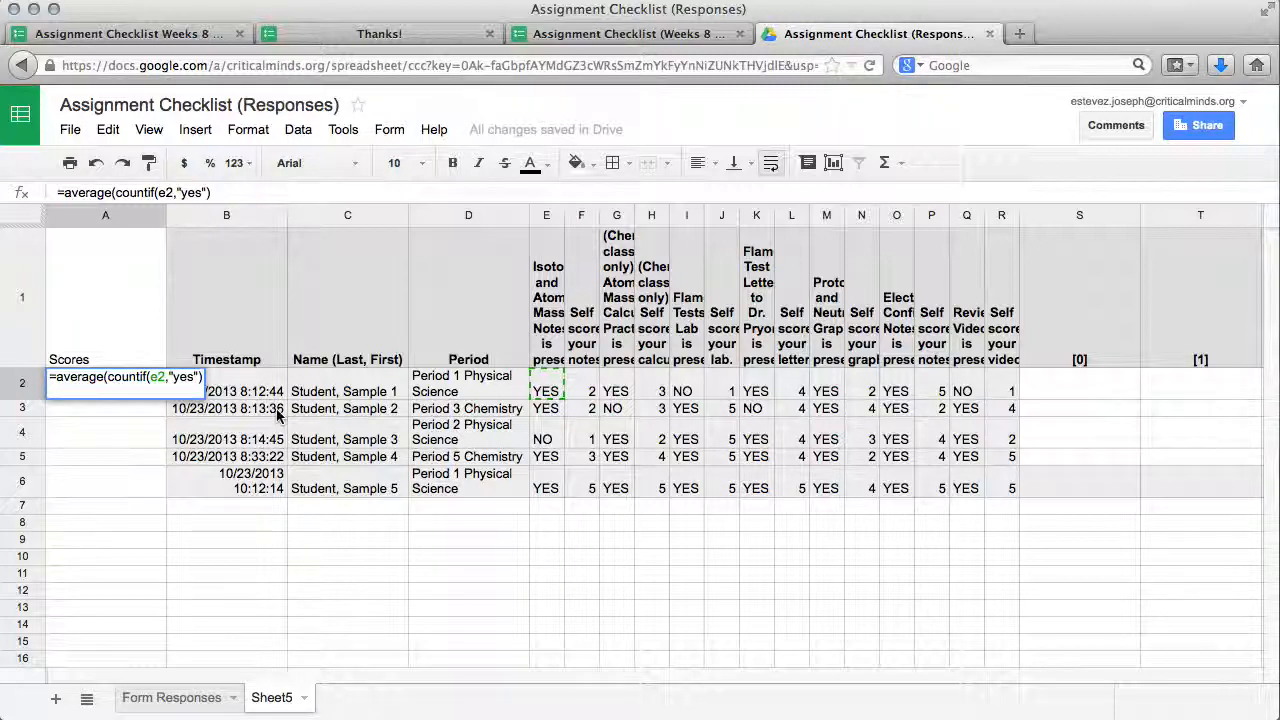
# - Extend the A2 average formula with COUNTIF terms that count "yes" in G2 and I2
pyautogui.write(',')
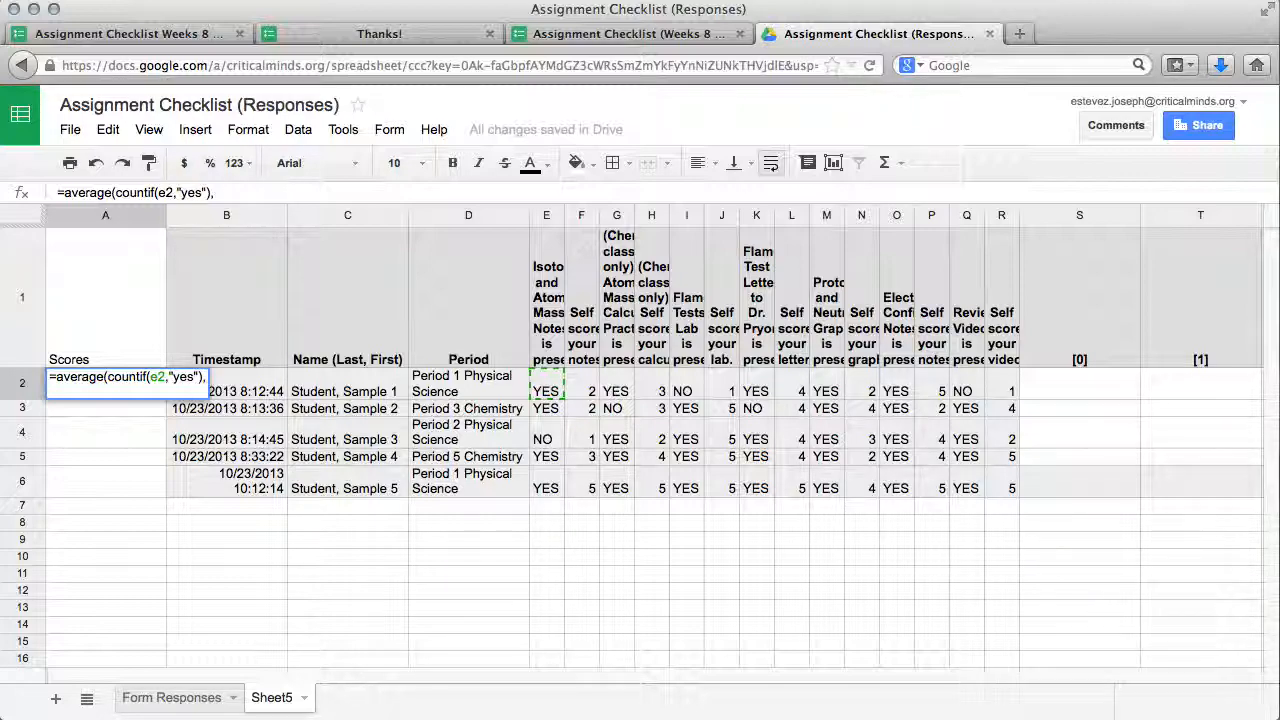
pyautogui.write('countif')
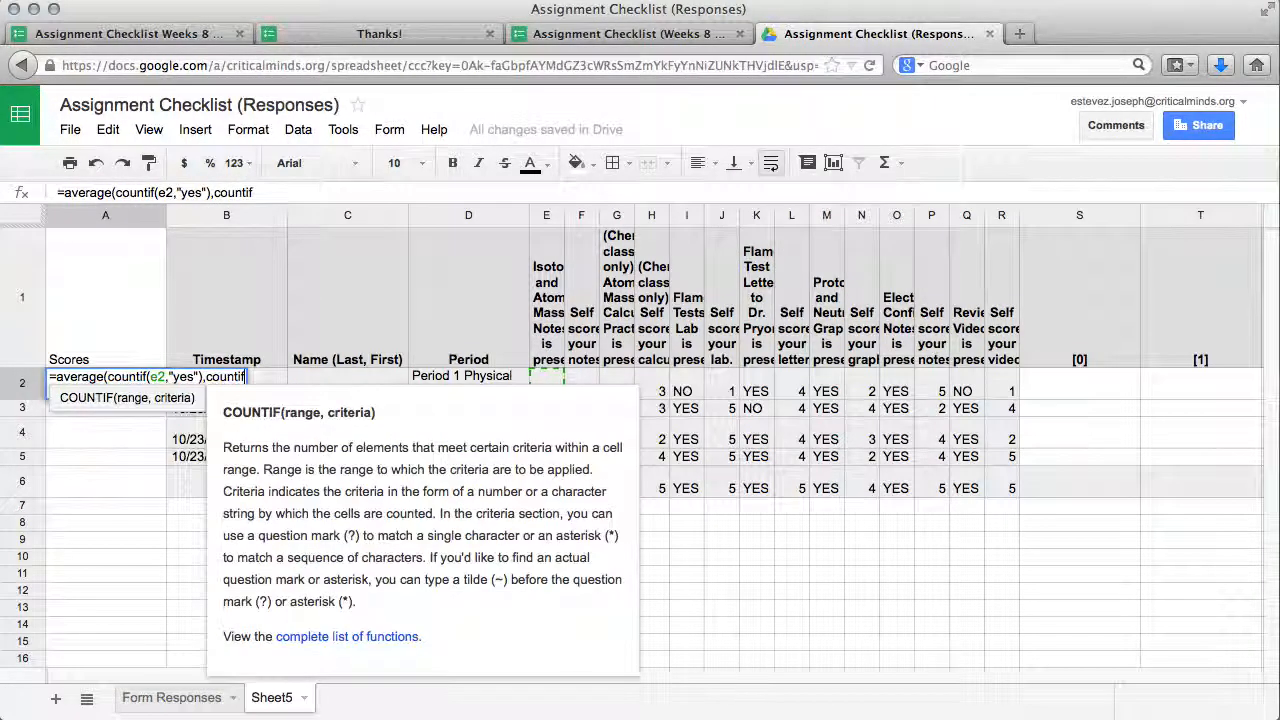
pyautogui.write('(')
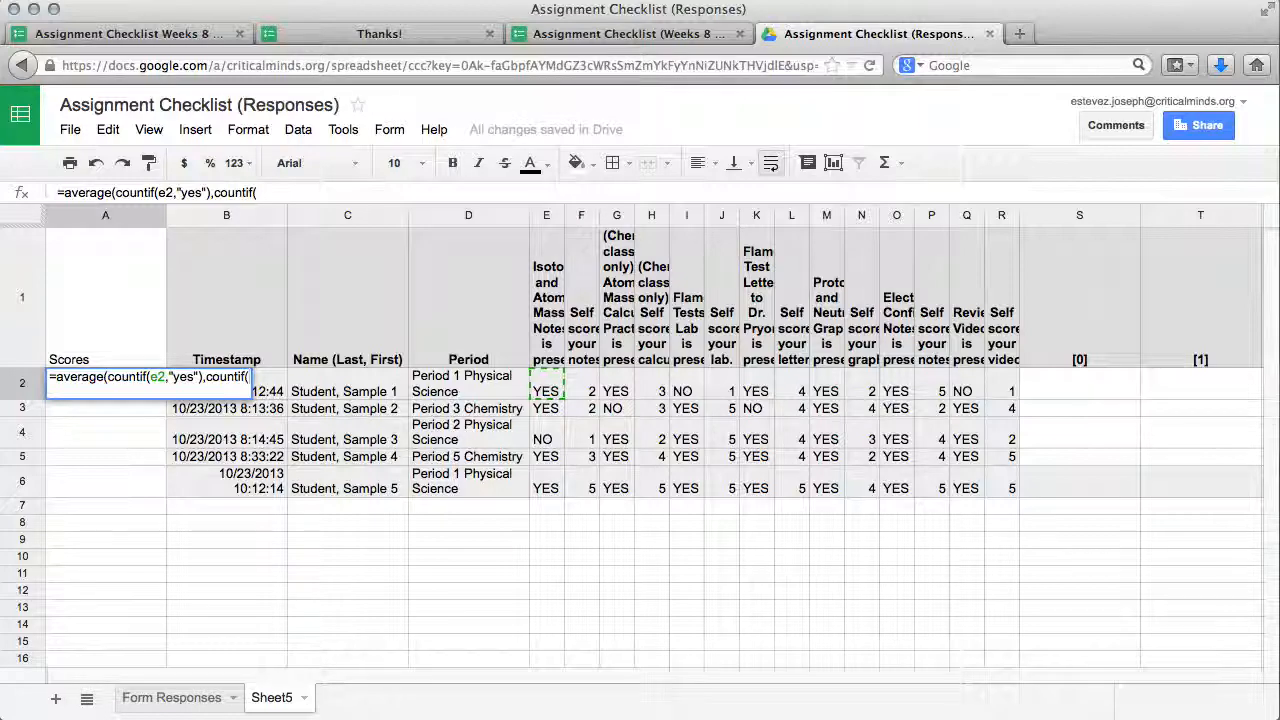
pyautogui.write('g2')
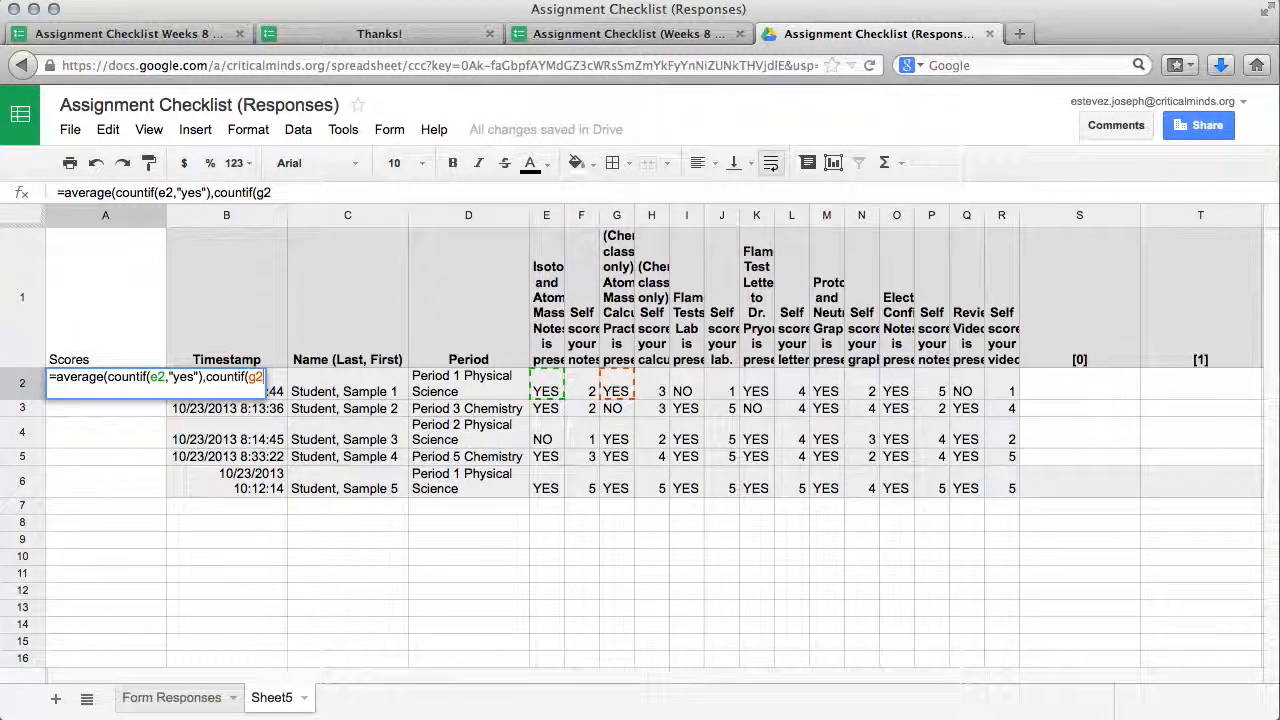
pyautogui.write(',"yes"')
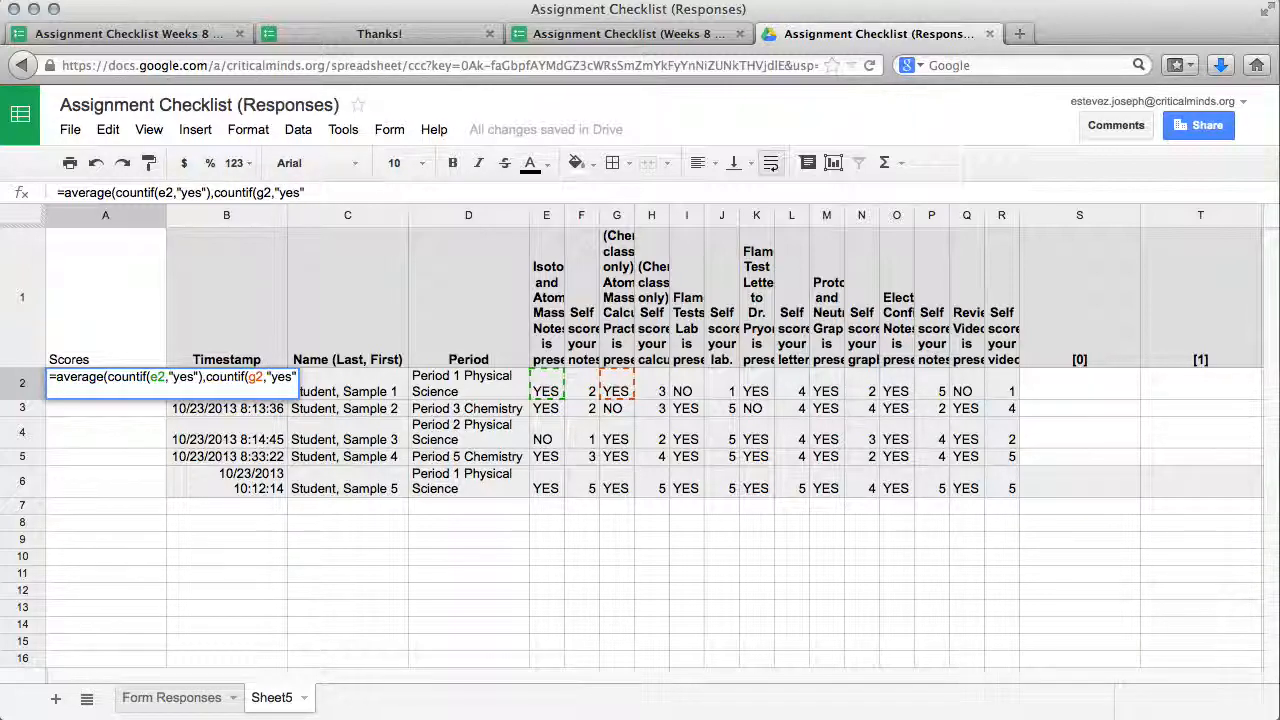
pyautogui.write('),count')
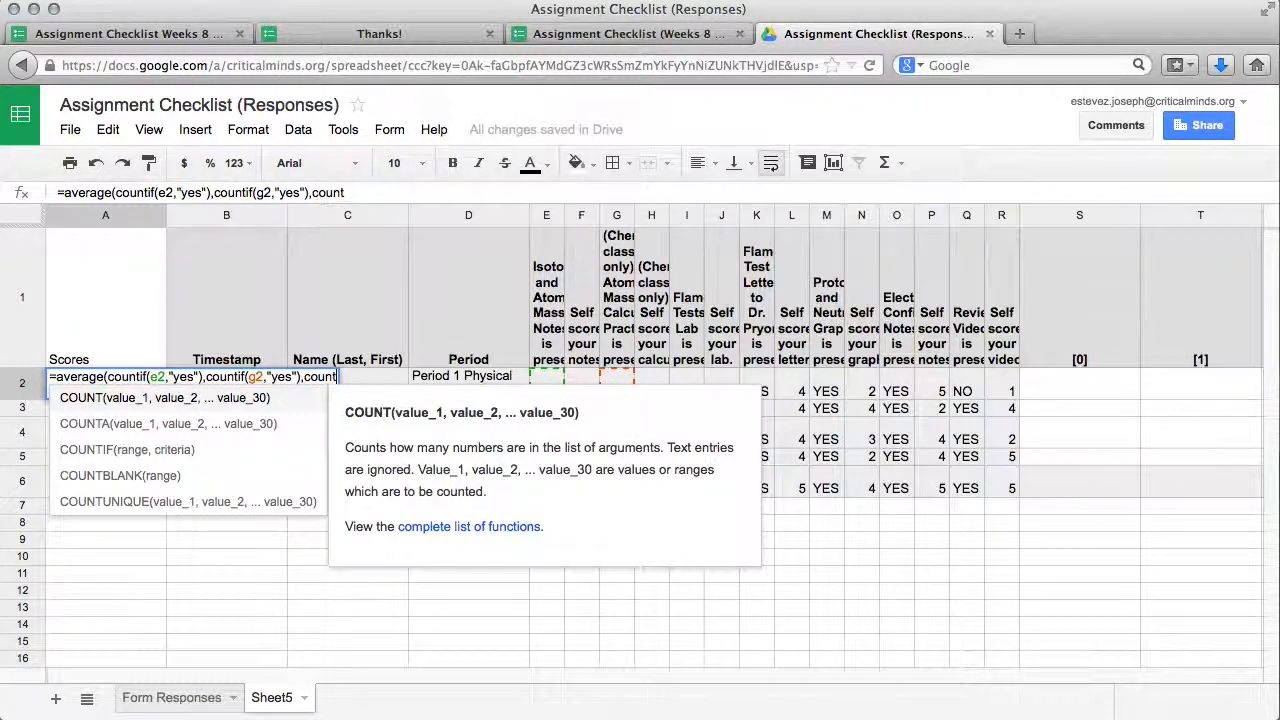
pyautogui.write('if(')
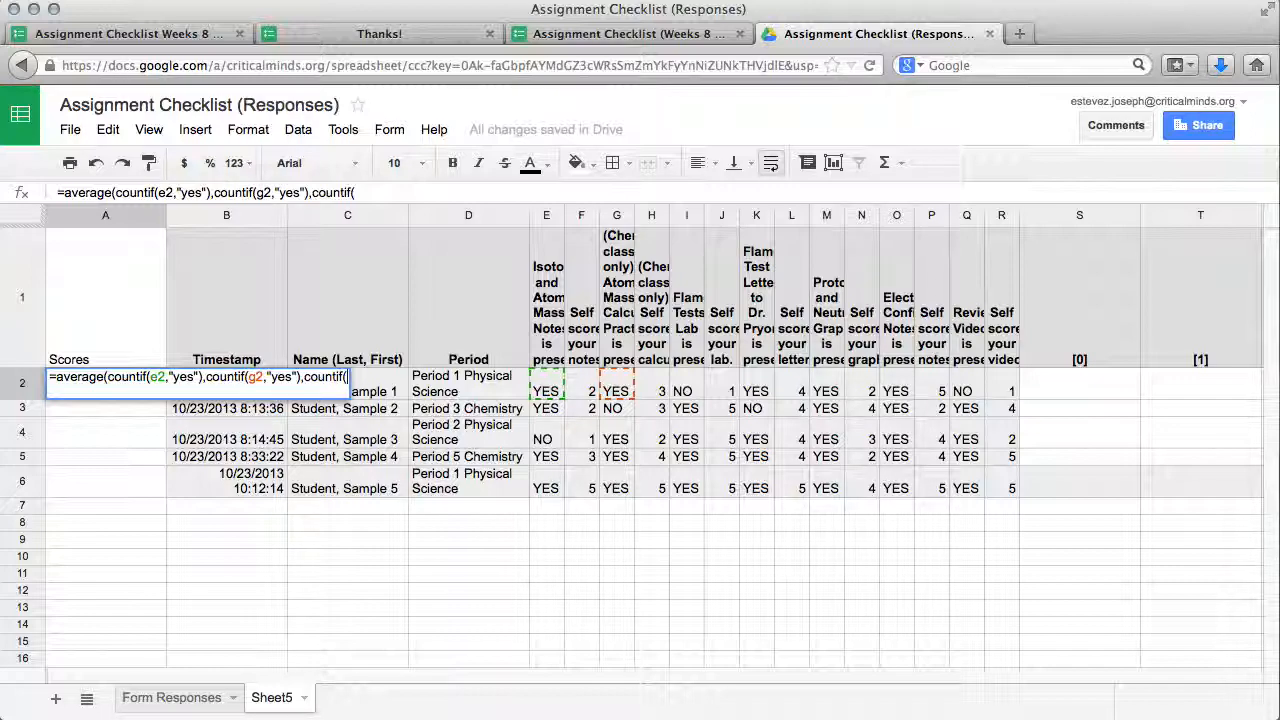
pyautogui.write('i2')
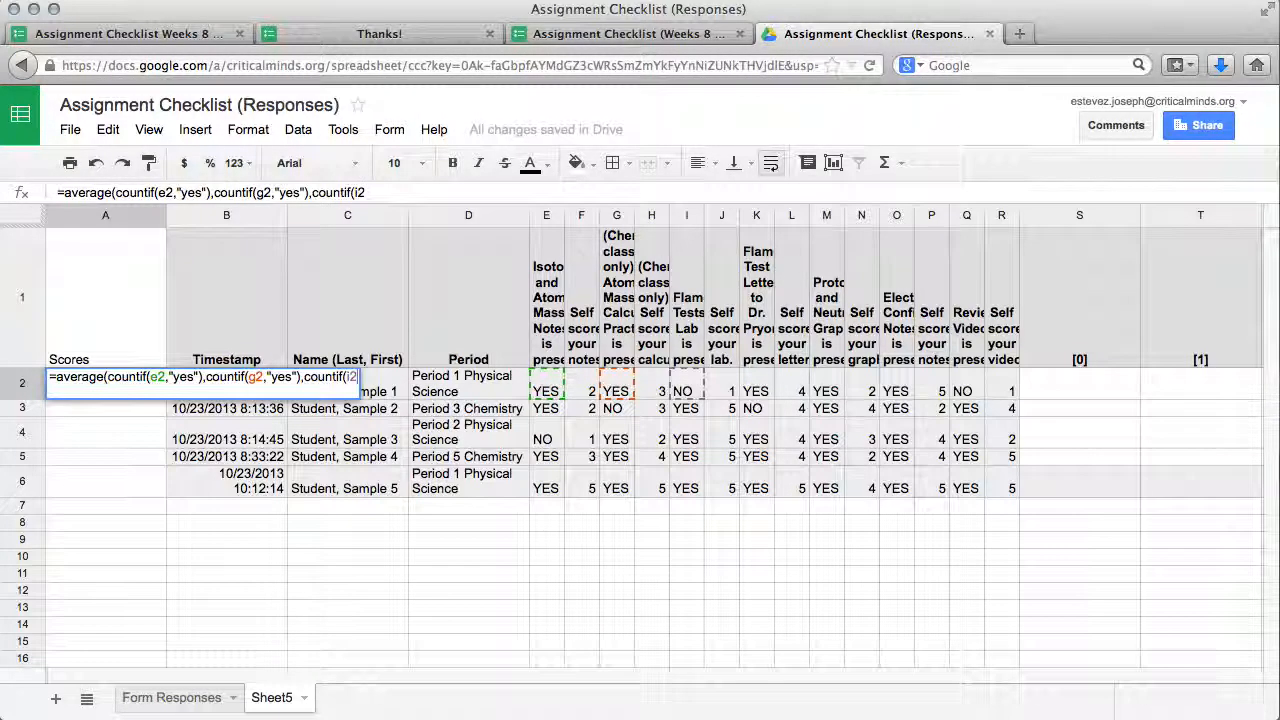
pyautogui.write(',"yes')
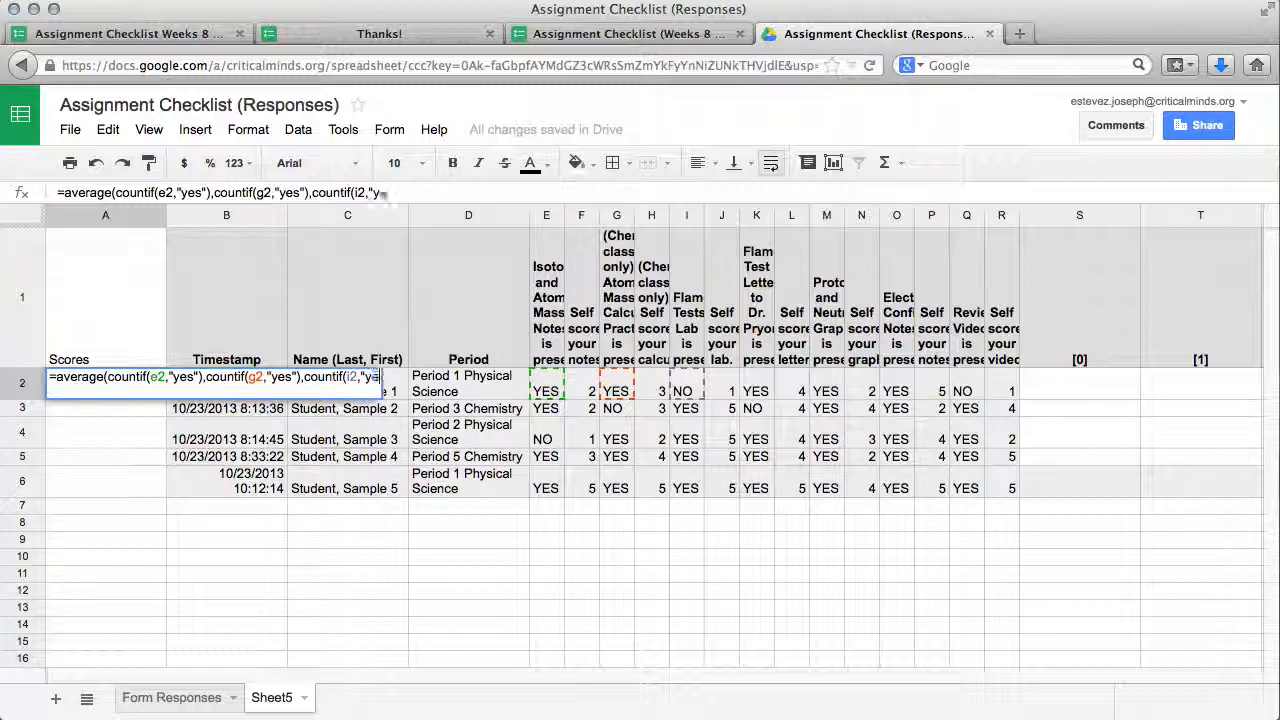
pyautogui.write('"),')
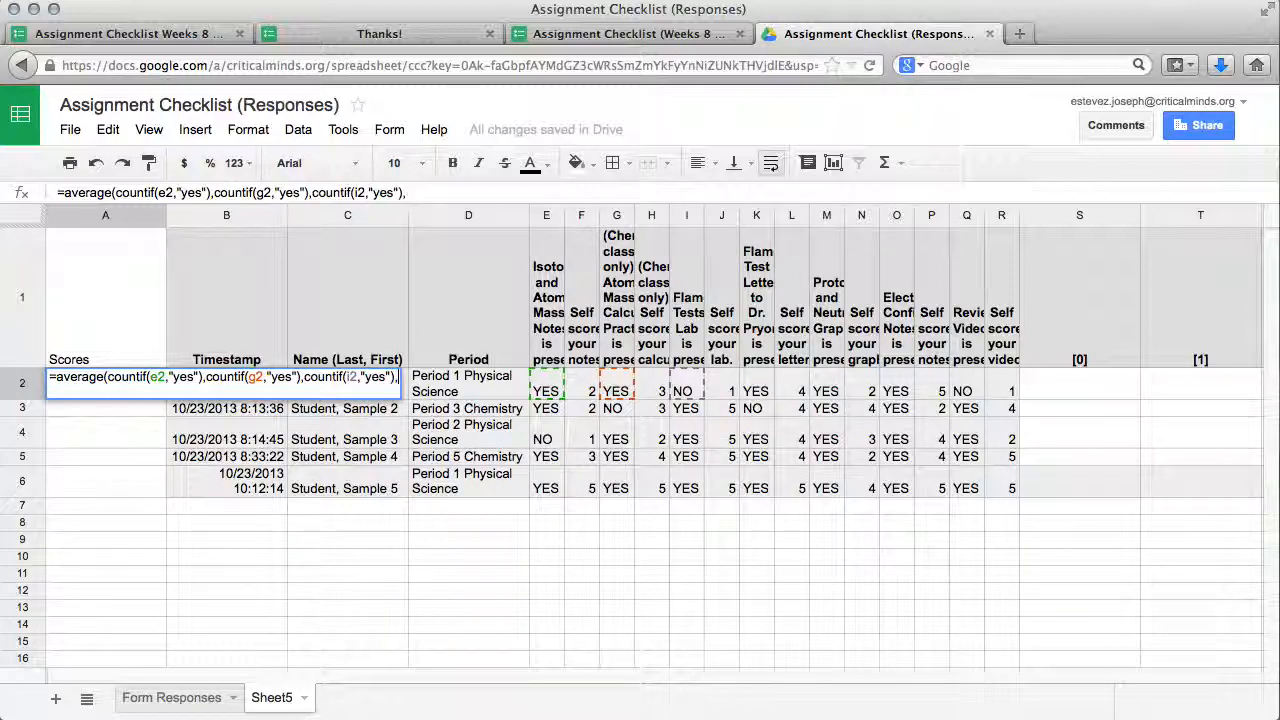
# - Add COUNTIF terms for "yes" in K2, M2 and O2 to the A2 average formula
pyautogui.write('countif')
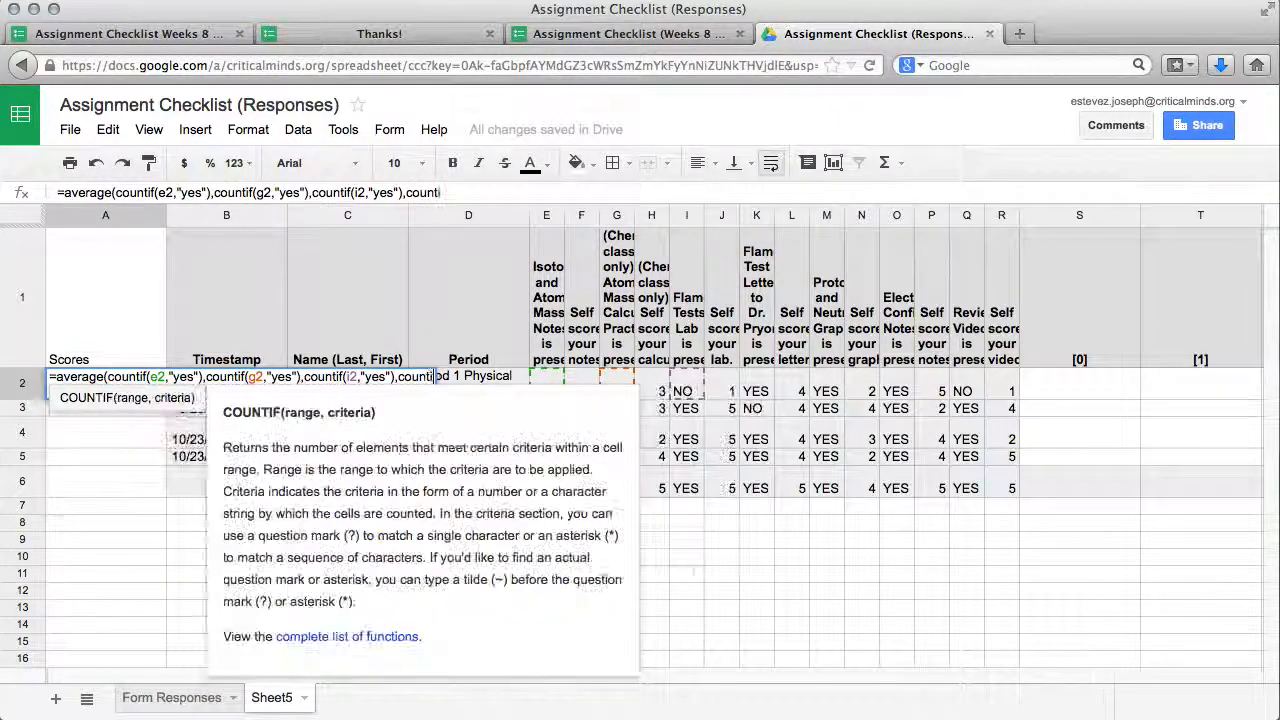
pyautogui.write('(')
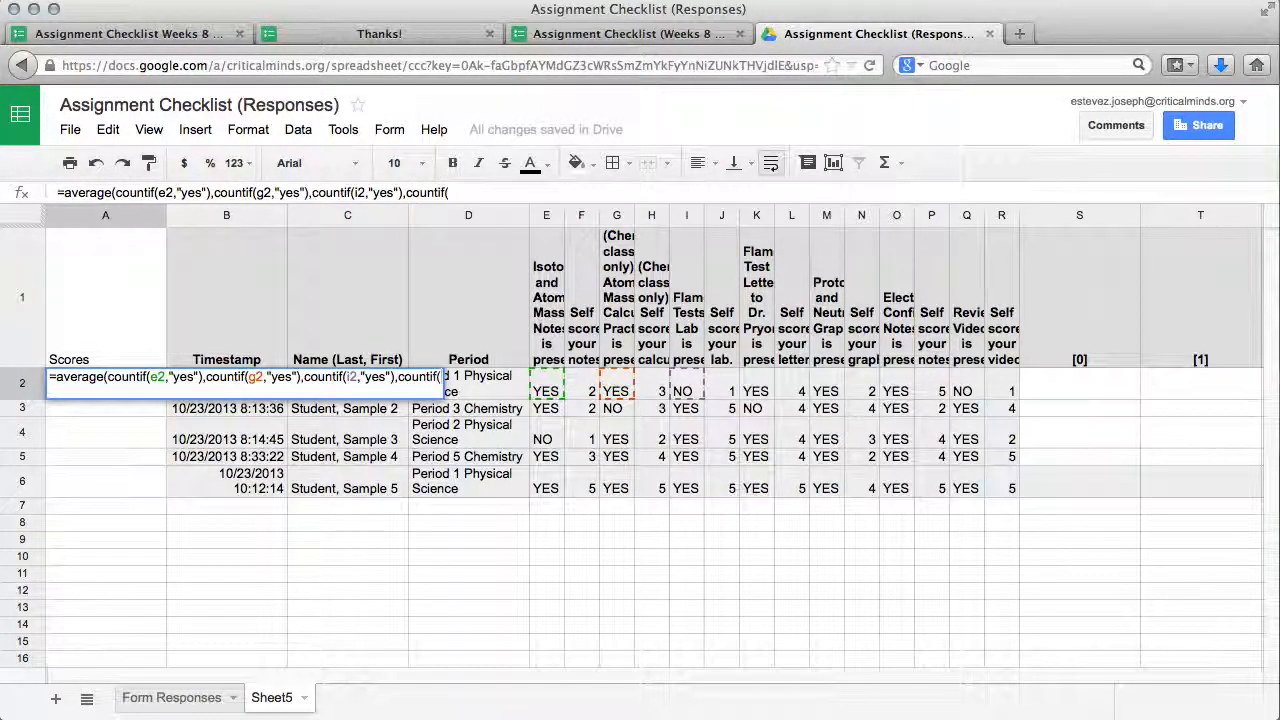
pyautogui.write('k2')
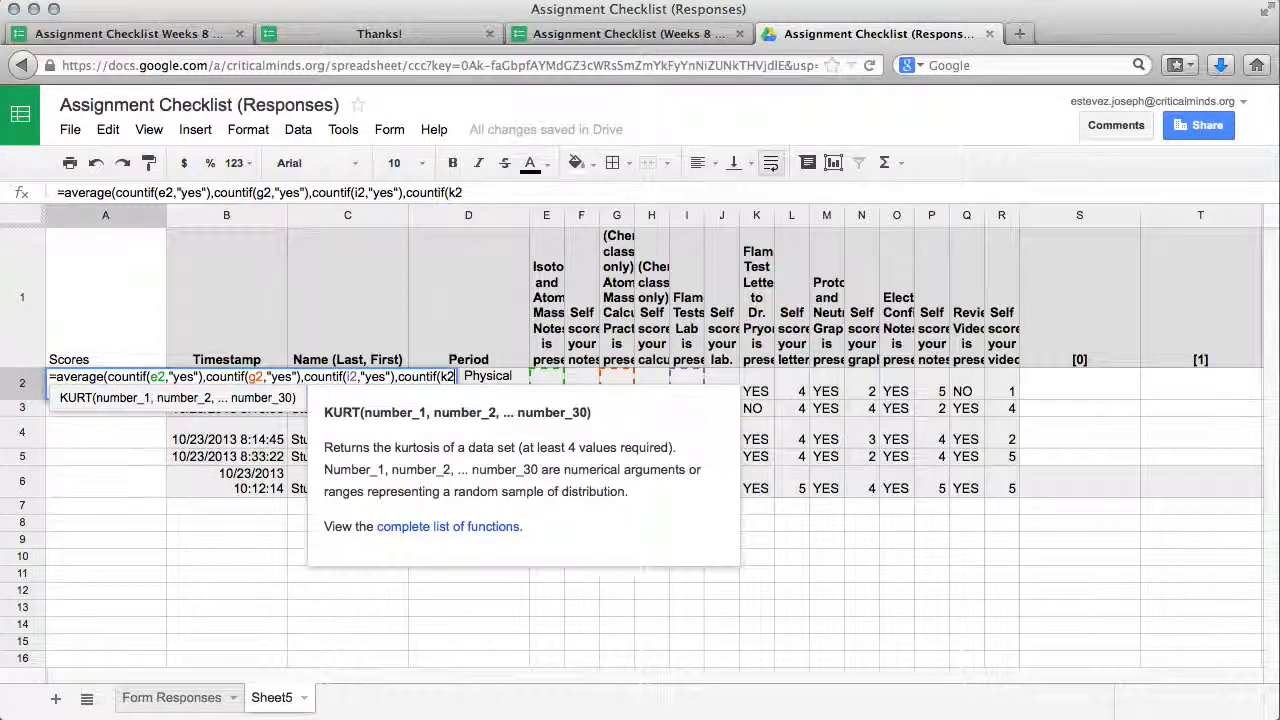
pyautogui.write(',"yes"),counti')
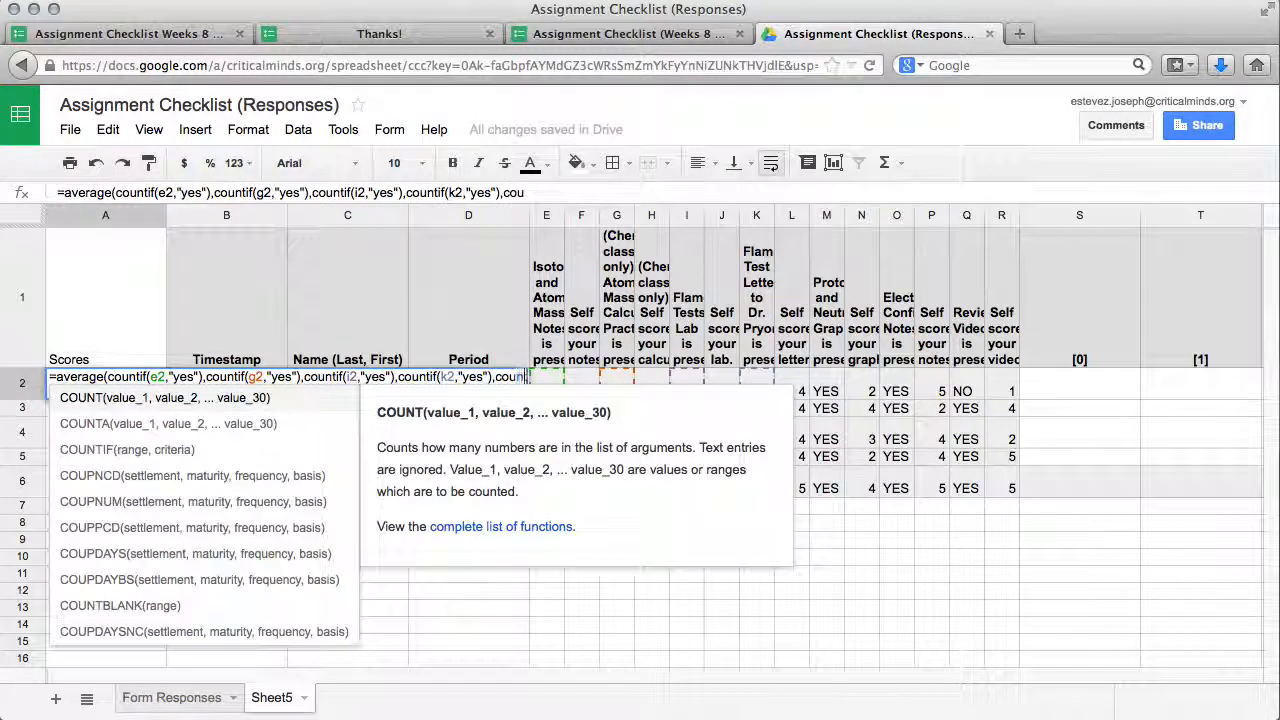
pyautogui.write('f(')
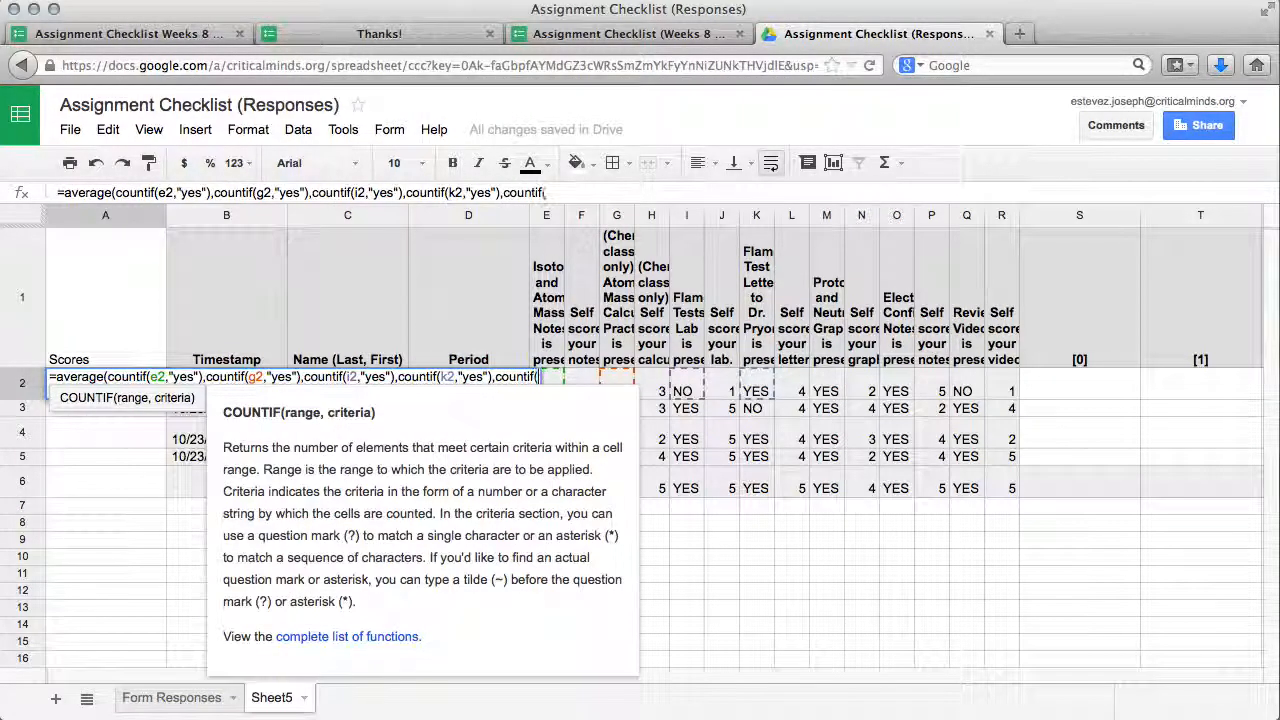
pyautogui.write('m')
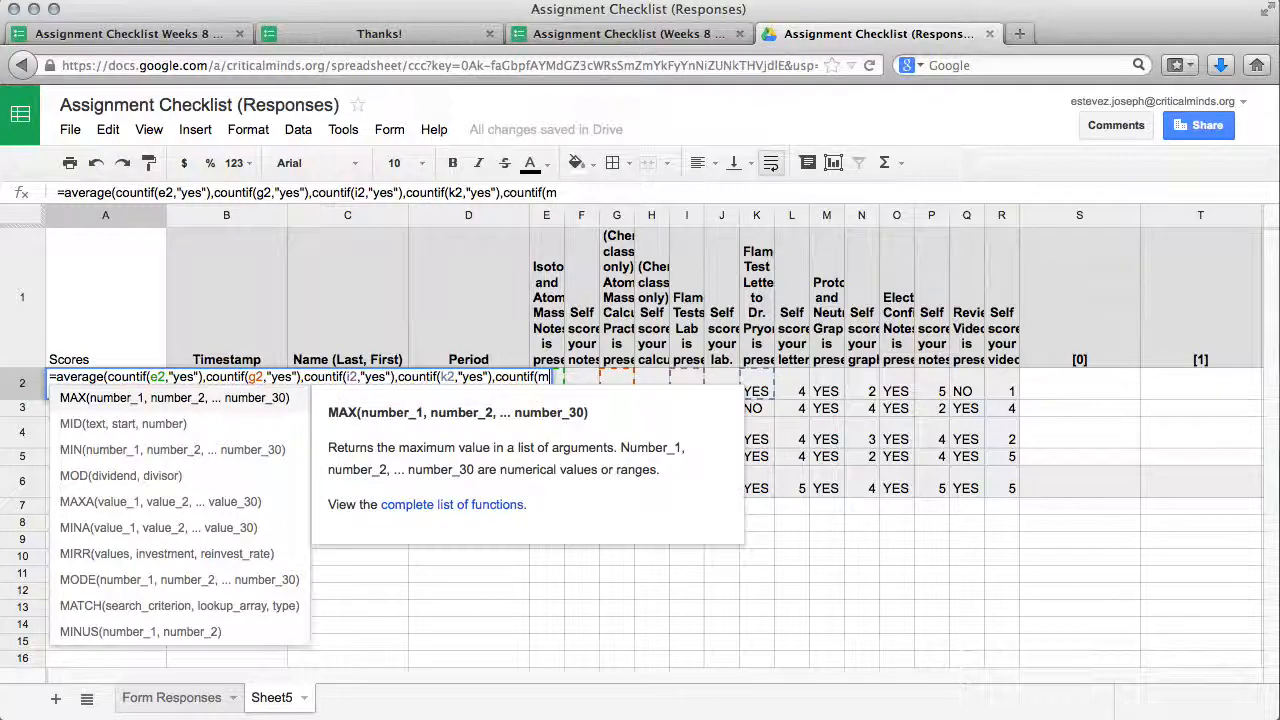
pyautogui.write('2,"yes"),coun')
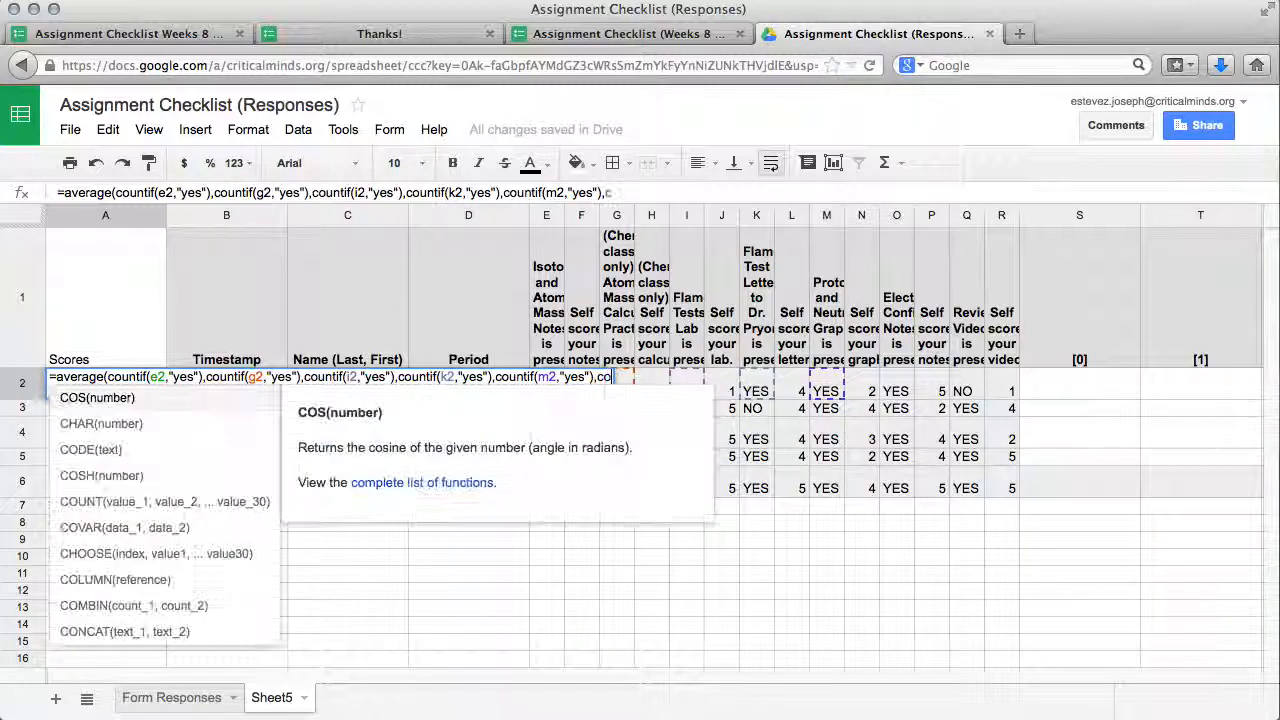
pyautogui.write('tif(o')
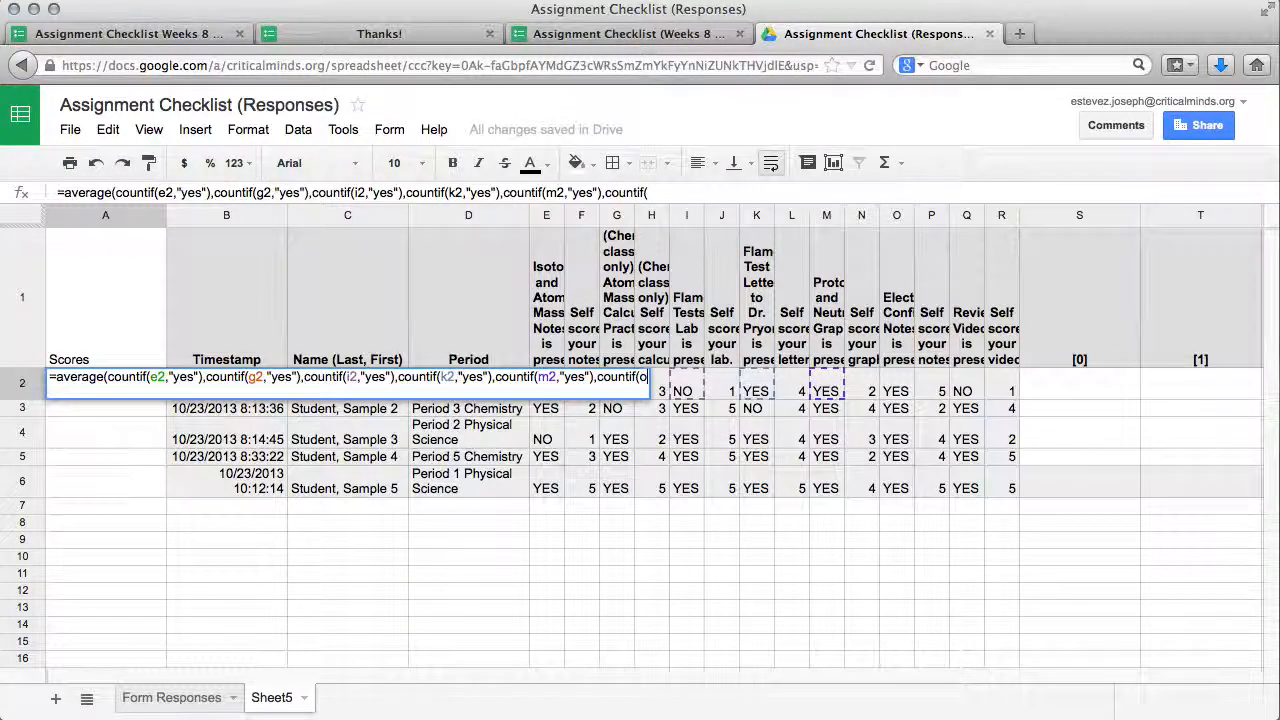
pyautogui.write('2,"yes")')
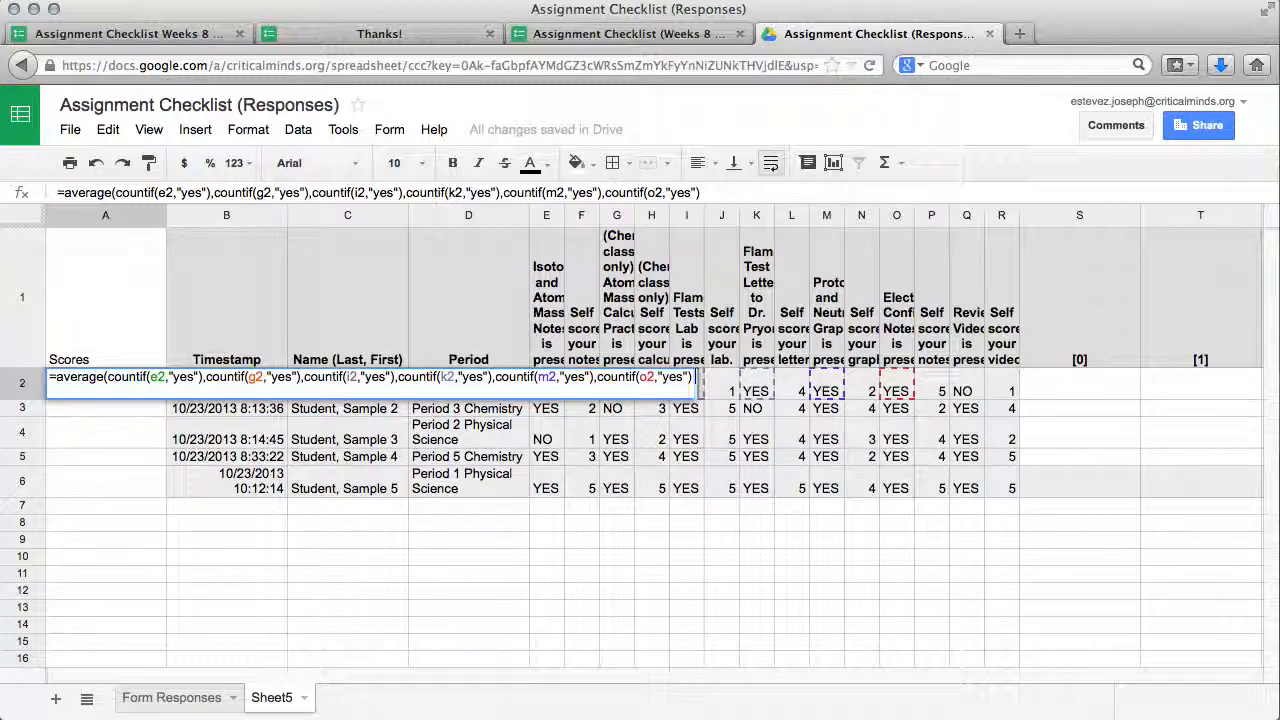
# - Add the last COUNTIF term for "yes" in Q2, close the average's parentheses and enter the formula in A2
pyautogui.write(',counti')
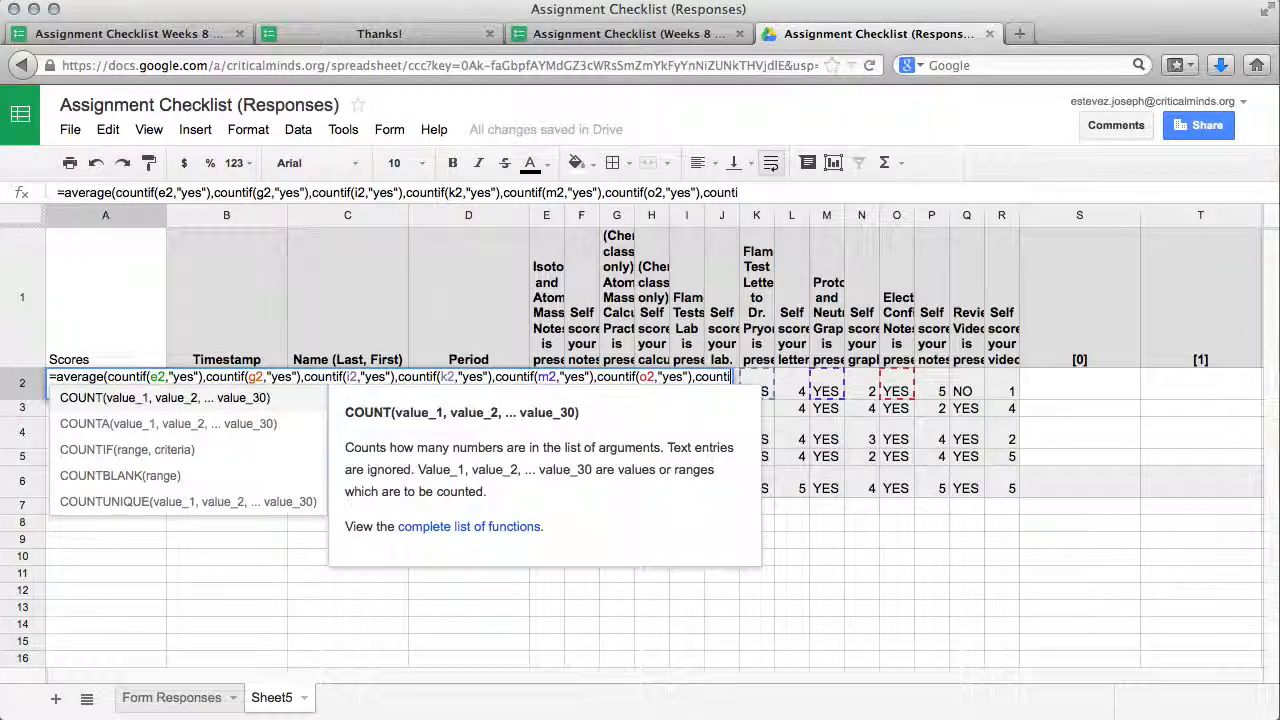
pyautogui.write('f(')
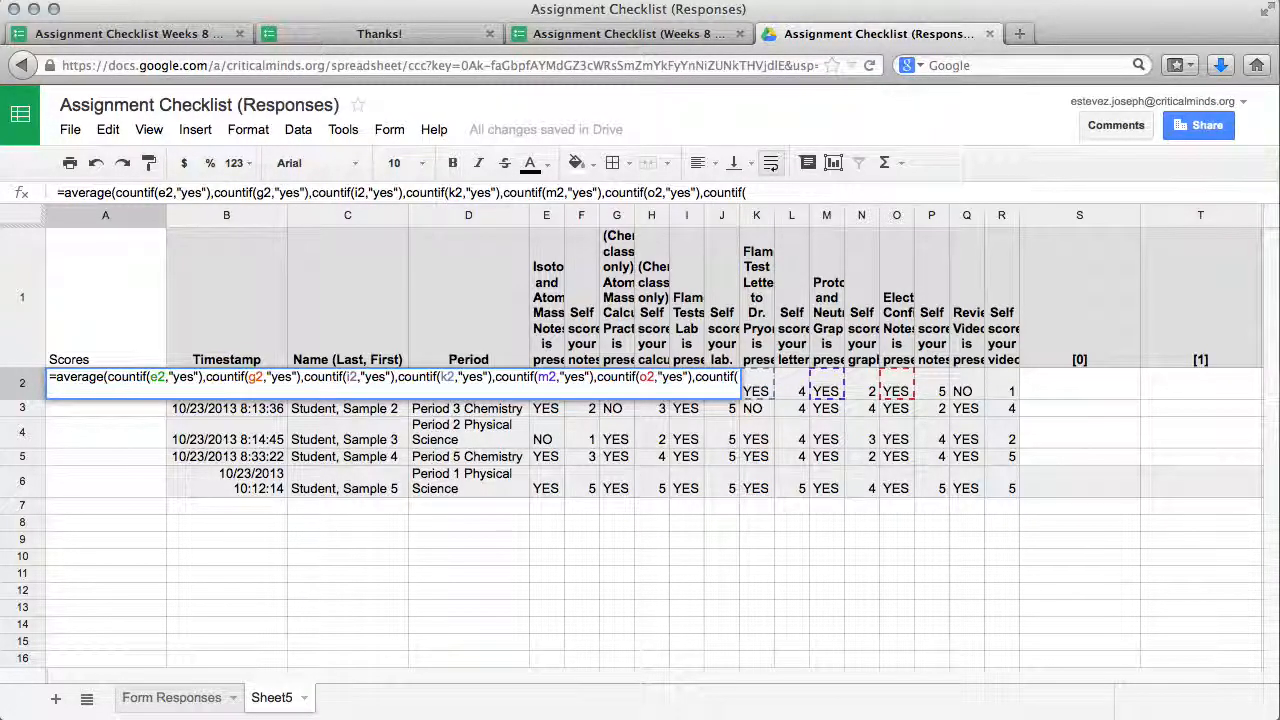
pyautogui.write('q2')
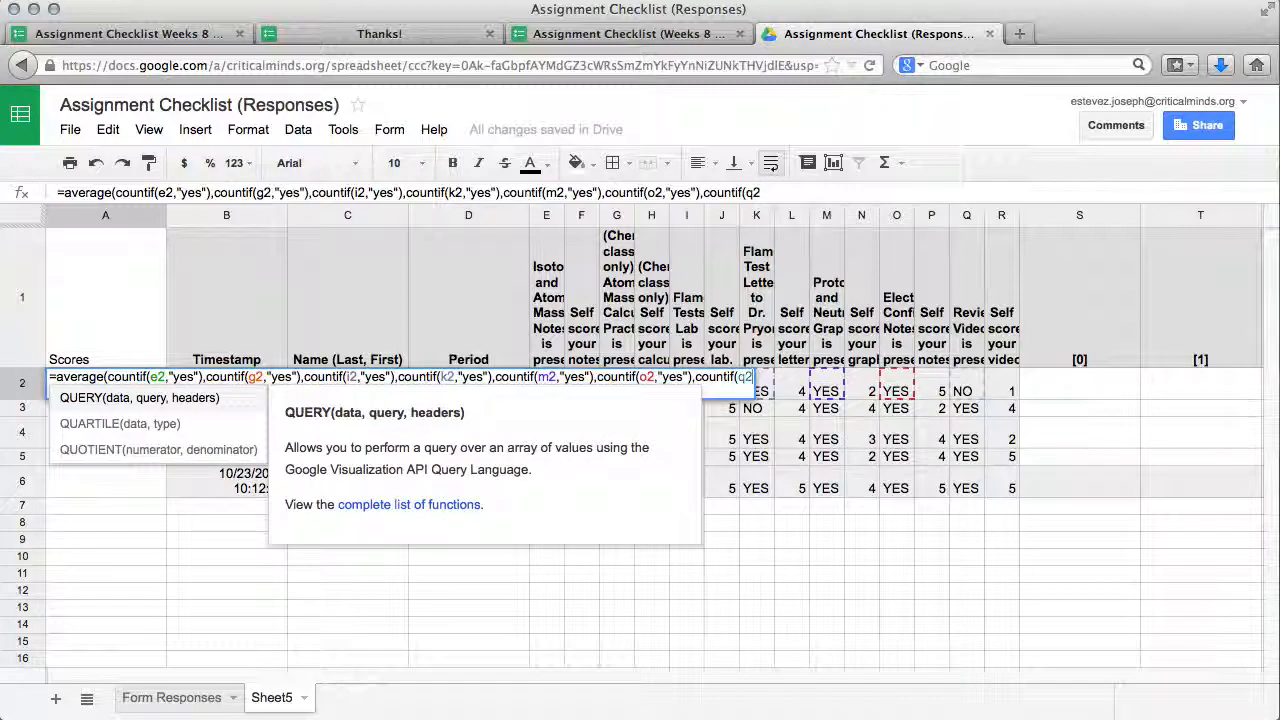
pyautogui.write(',"yes"')
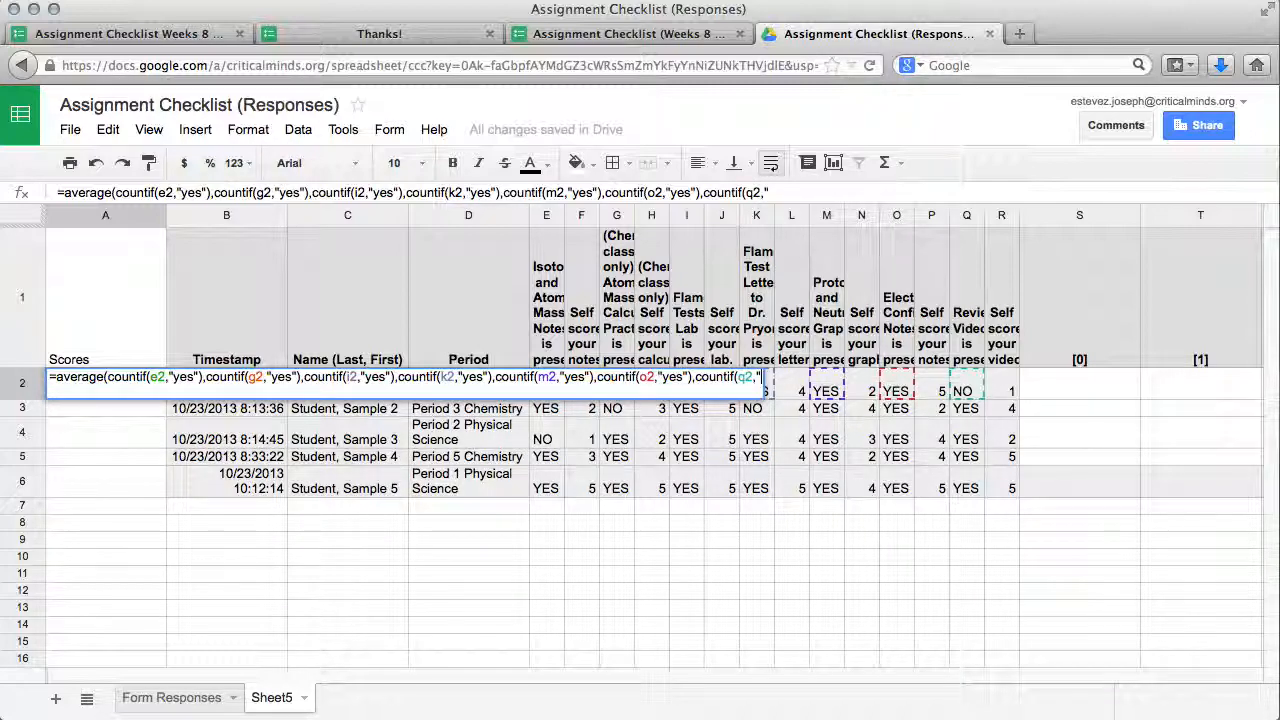
pyautogui.write(')')
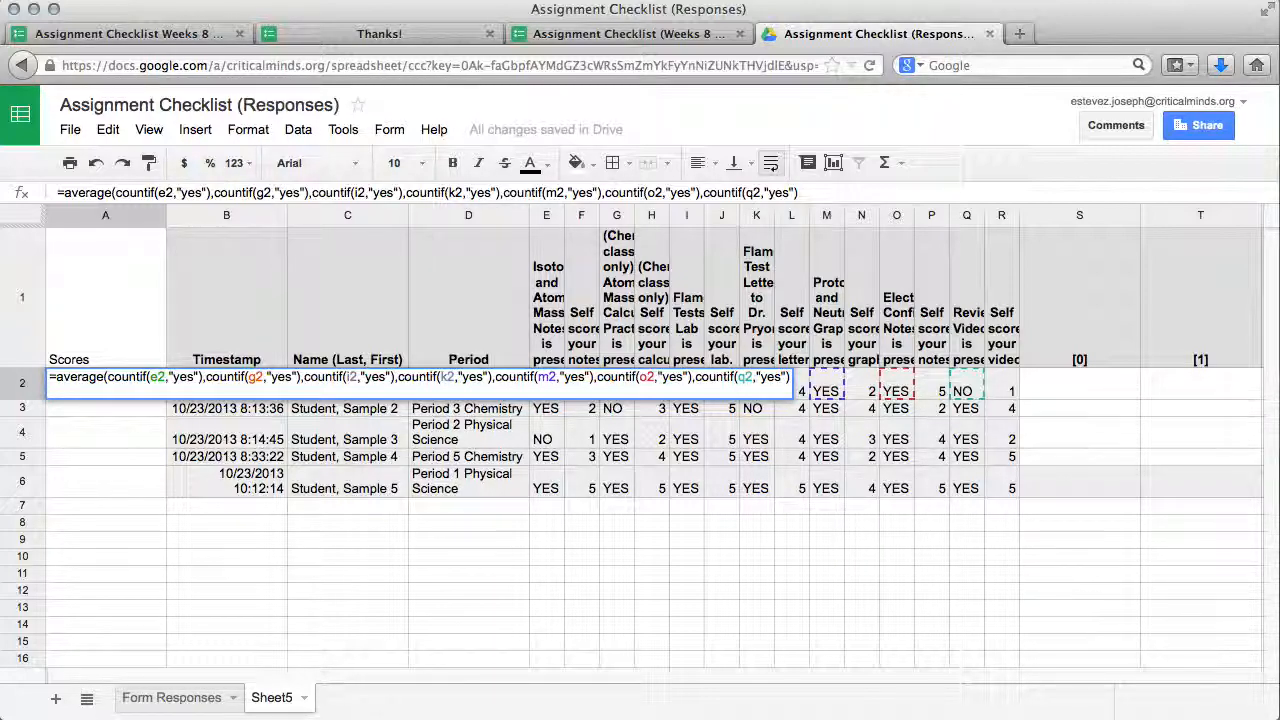
pyautogui.write(')')
pyautogui.press('Return')
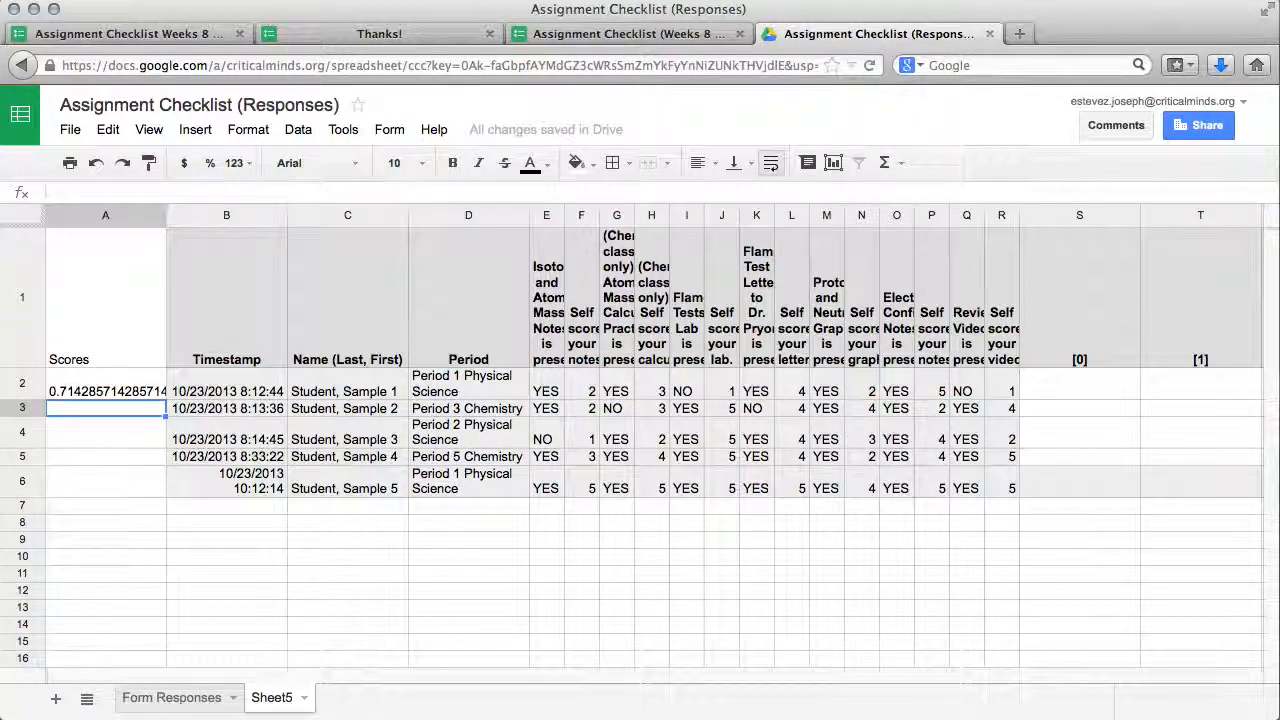
# - Multiply the average formula in A2 by 100
pyautogui.click(88, 396)
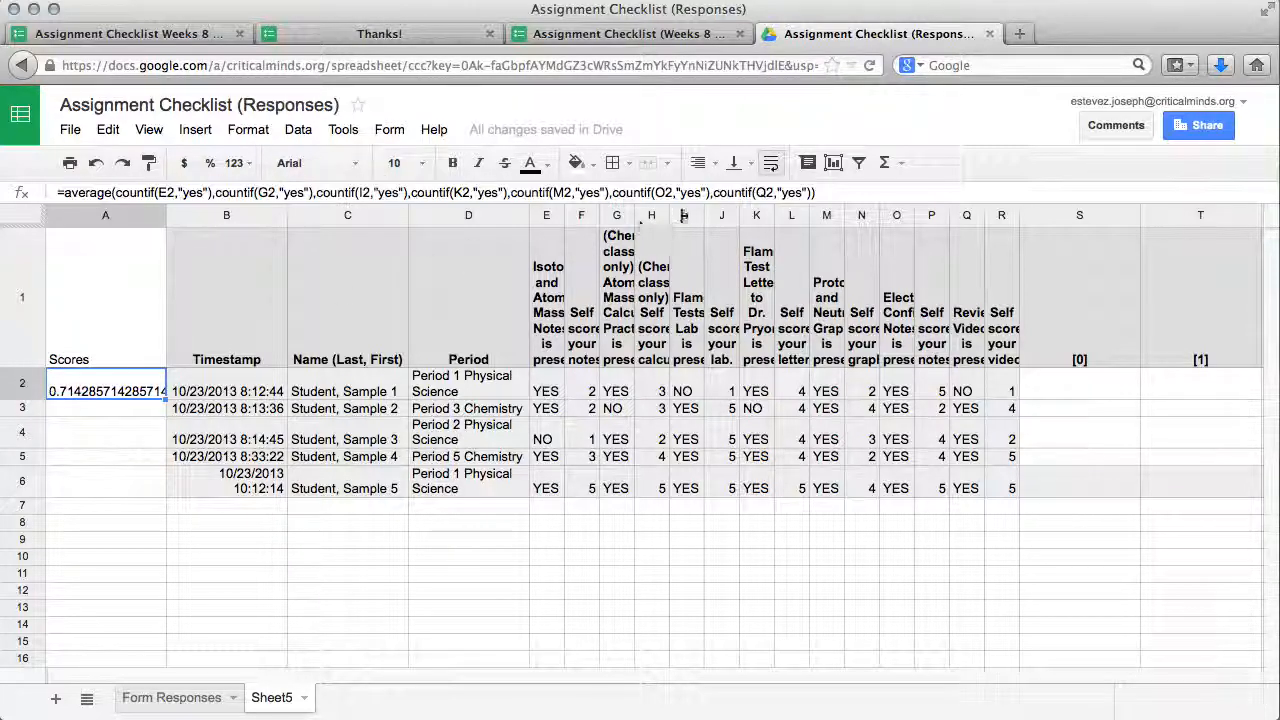
pyautogui.doubleClick(125, 392)
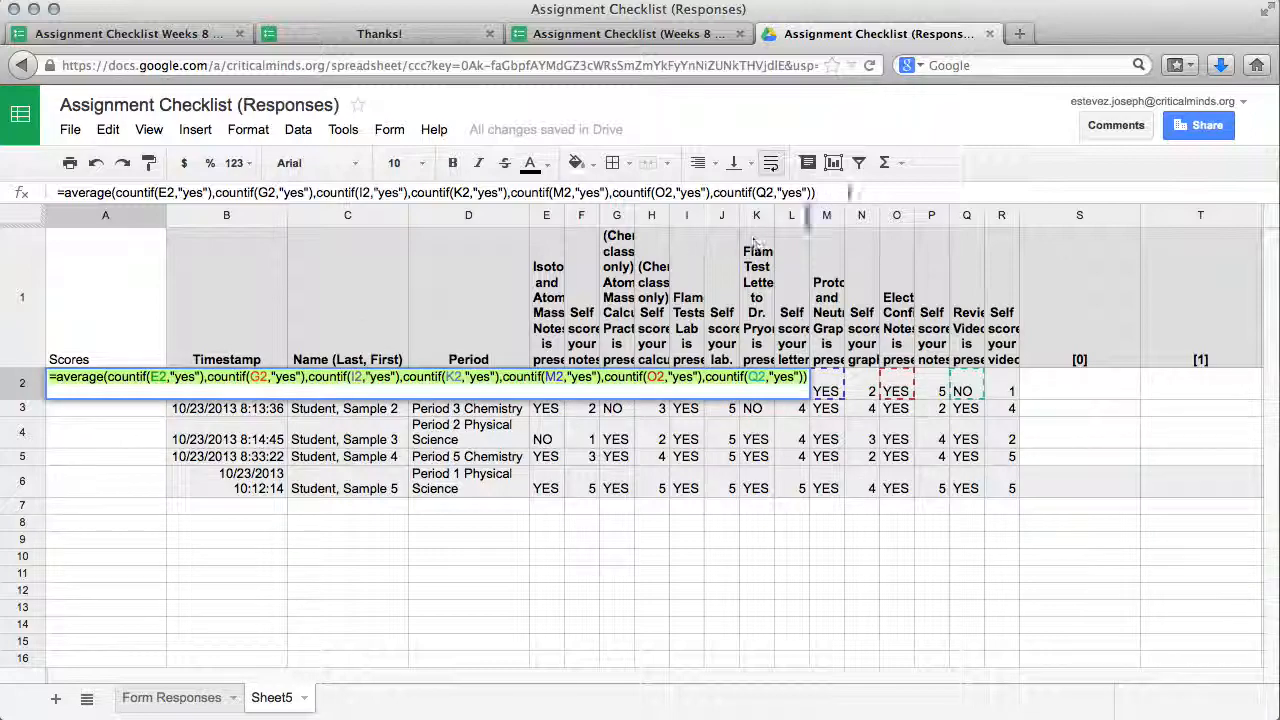
pyautogui.click(806, 376)
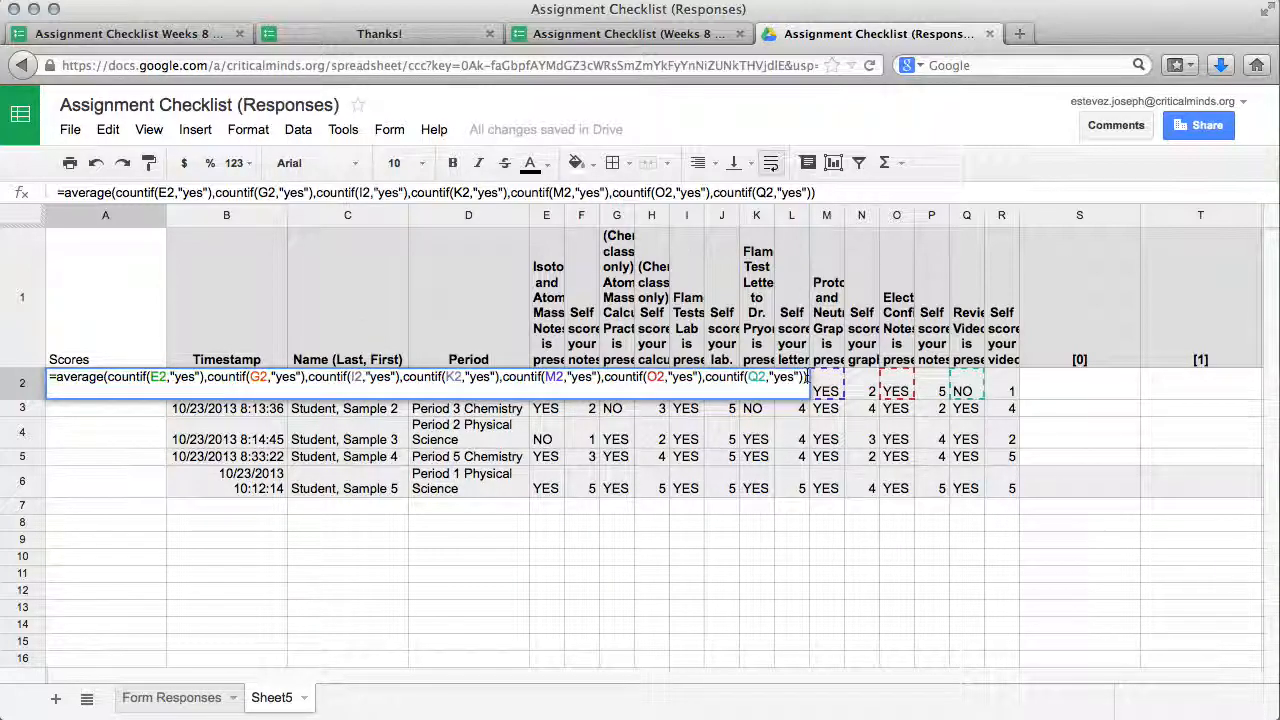
pyautogui.write('*100')
pyautogui.press('Return')
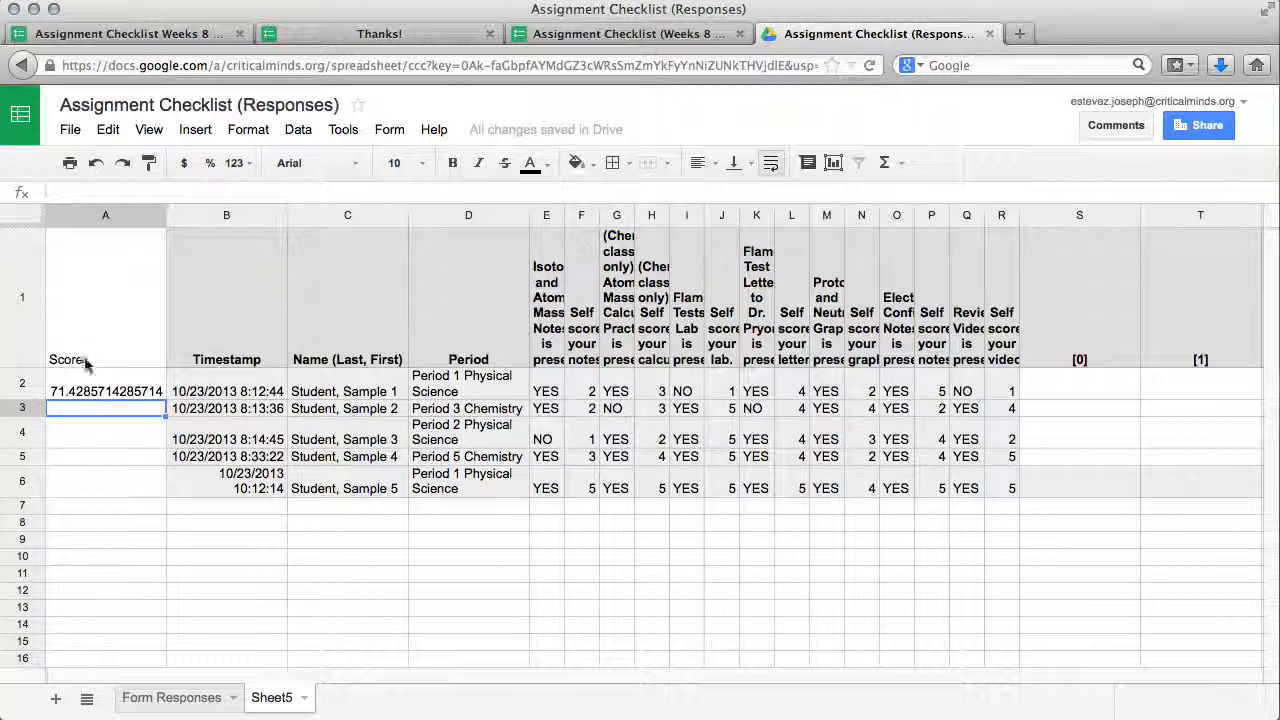
# - Change the multiplier at the end of the A2 formula to 10
pyautogui.click(96, 391)
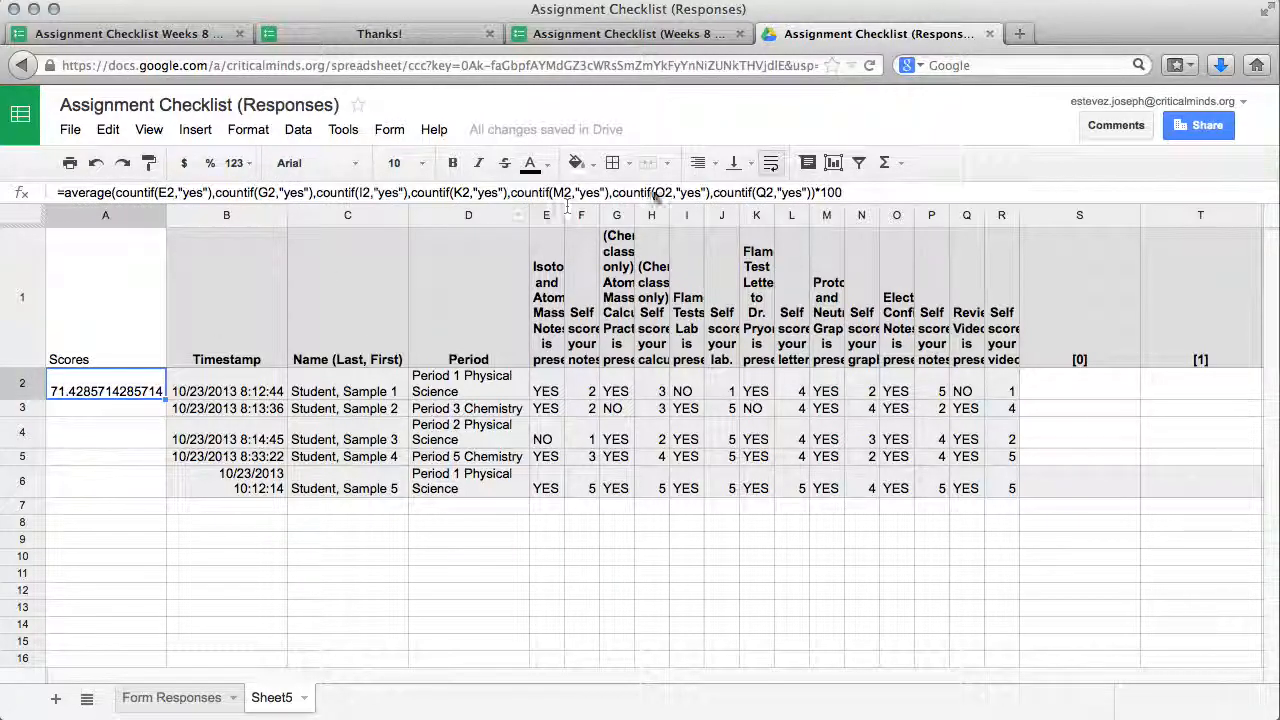
pyautogui.click(843, 191)
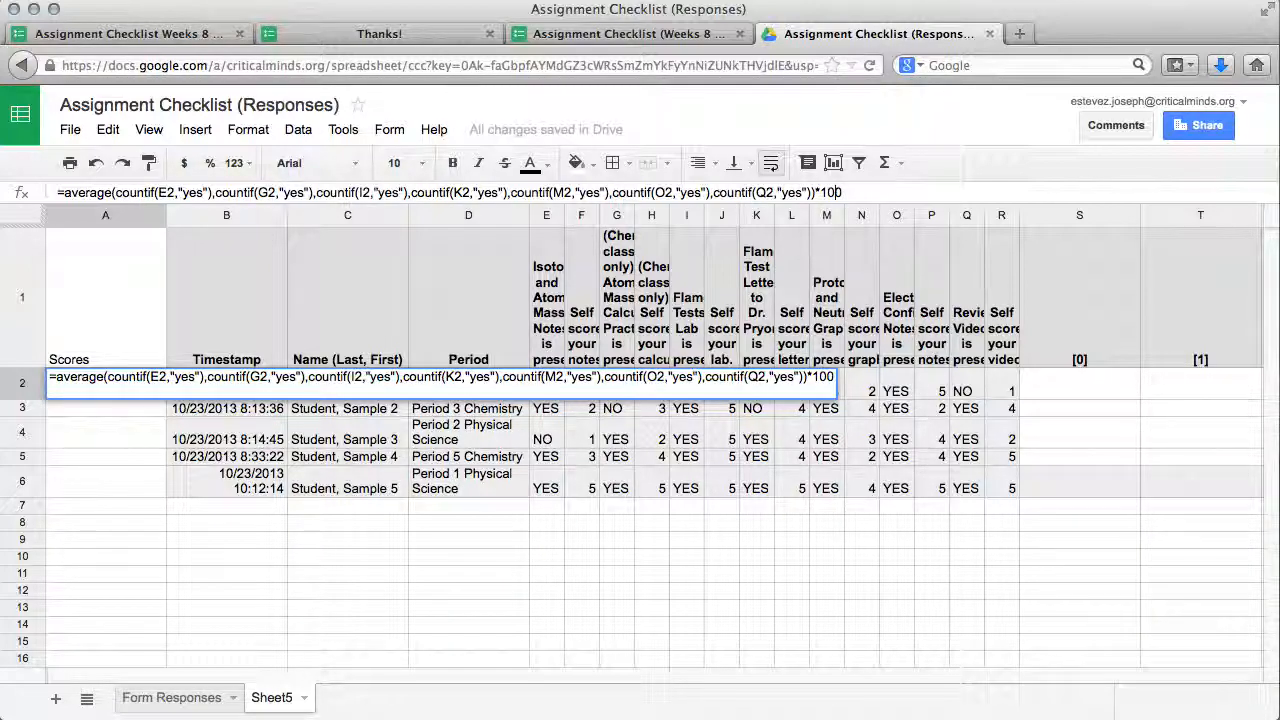
pyautogui.press('BackSpace')
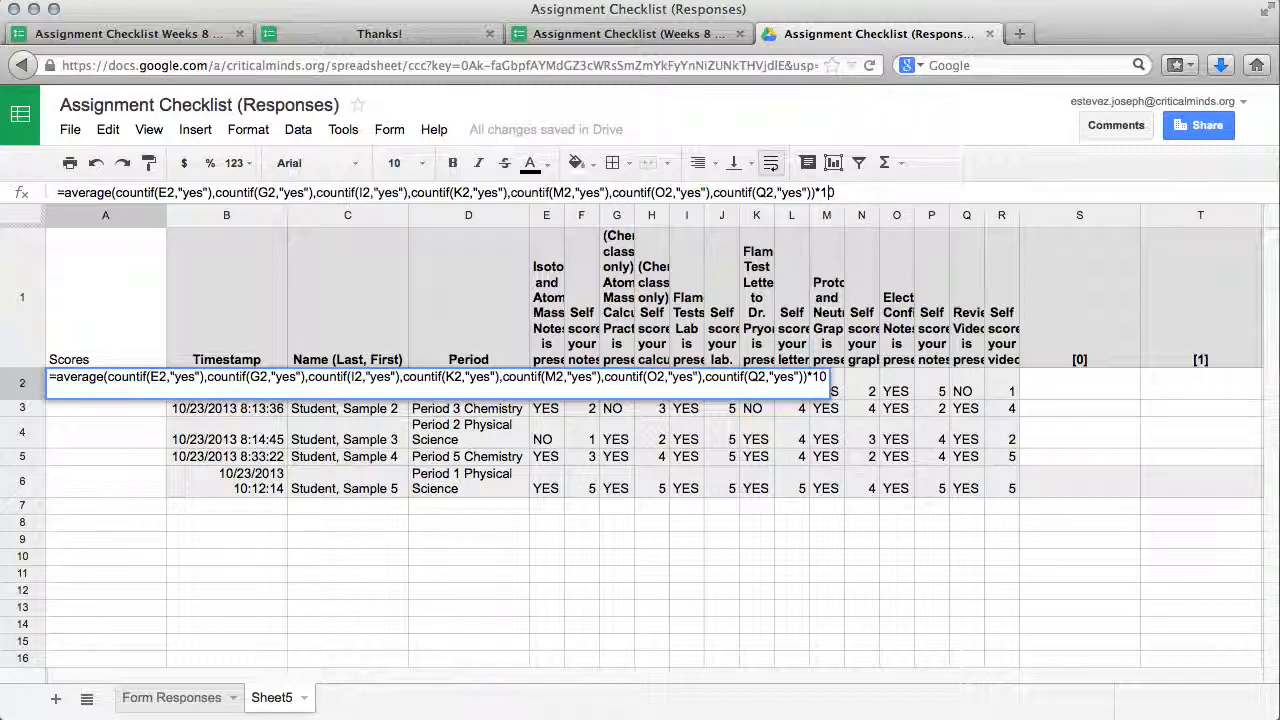
pyautogui.press('Return')
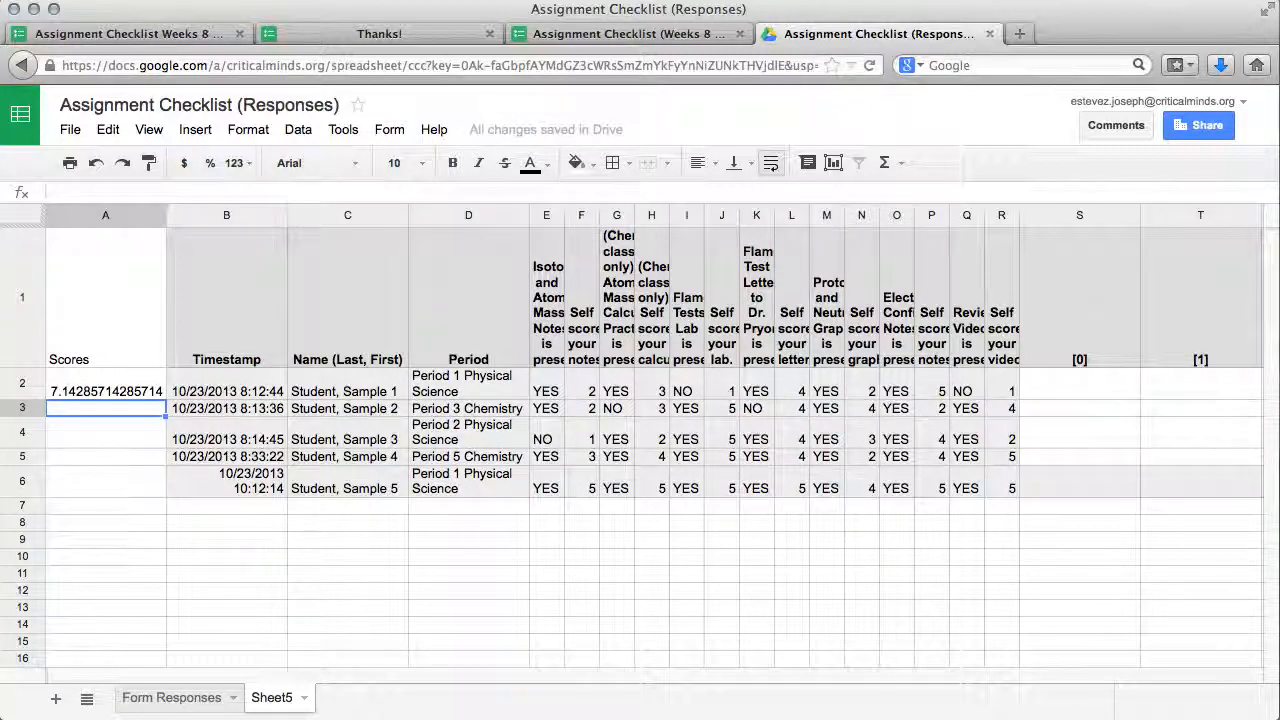
# - Replace the multiplier at the end of the A2 score formula with 5
pyautogui.click(130, 392)
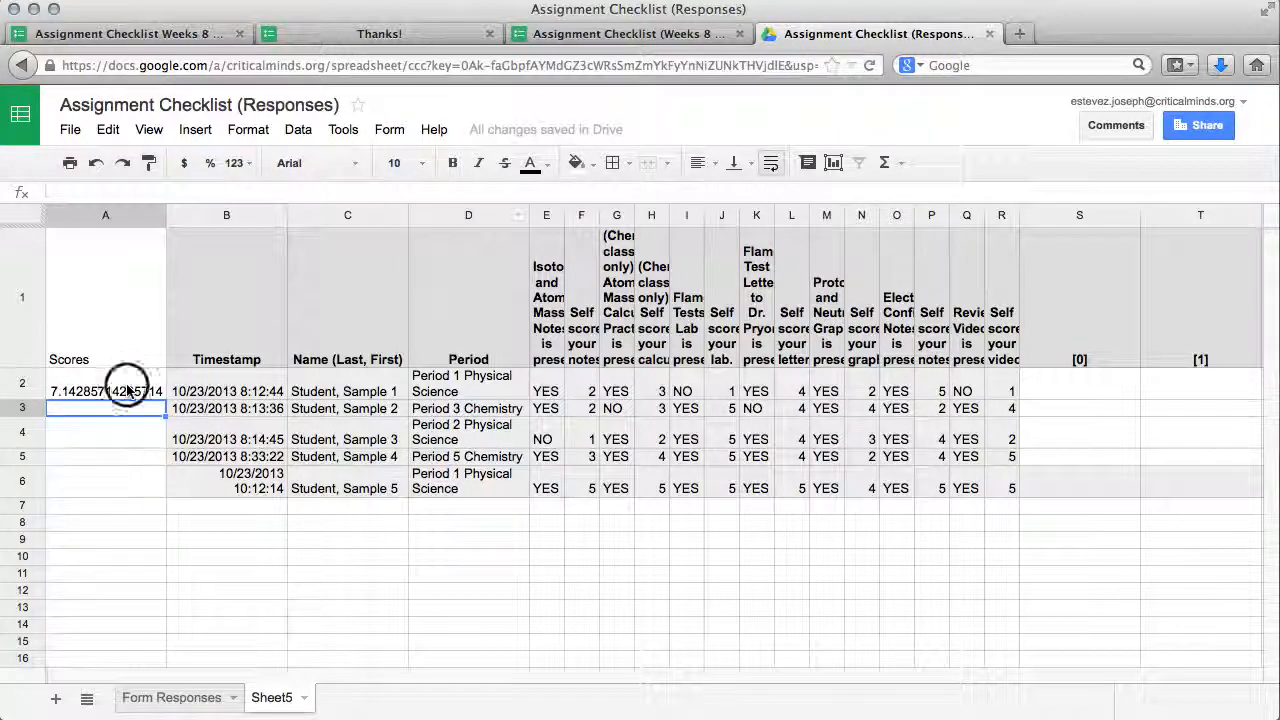
pyautogui.click(843, 190)
pyautogui.press('BackSpace')
pyautogui.press('BackSpace')
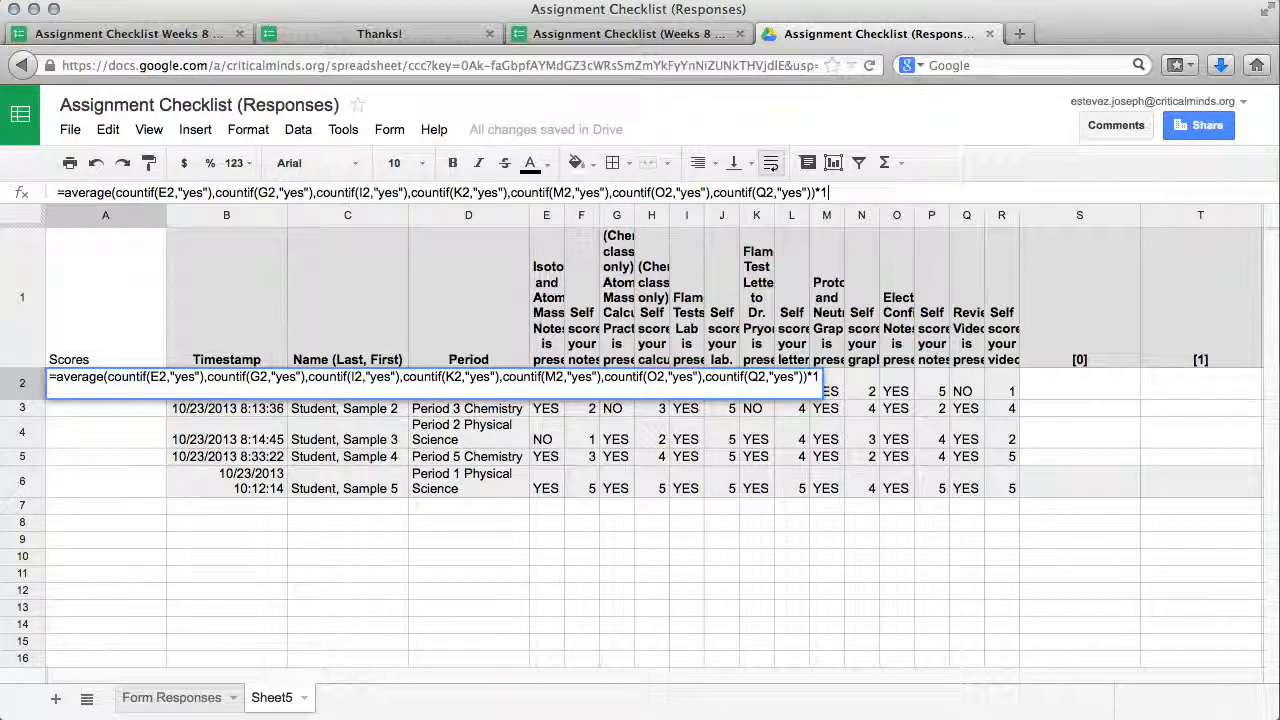
pyautogui.write('5')
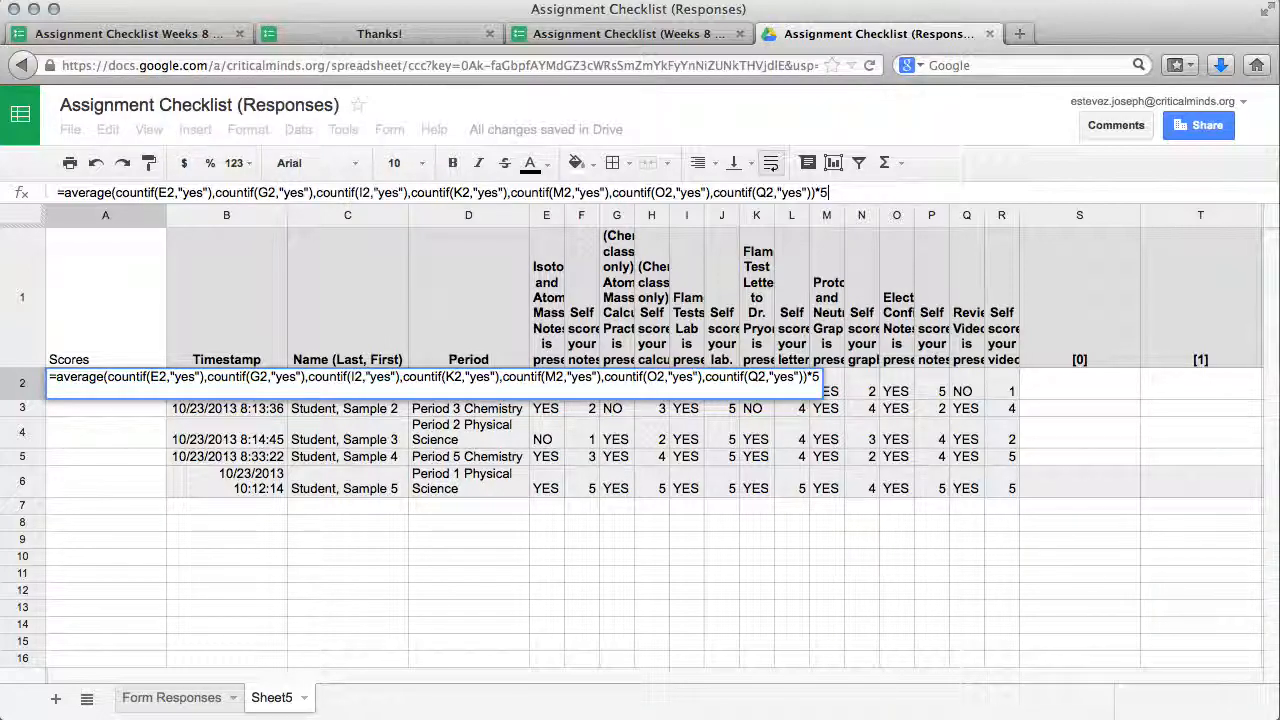
pyautogui.press('Return')
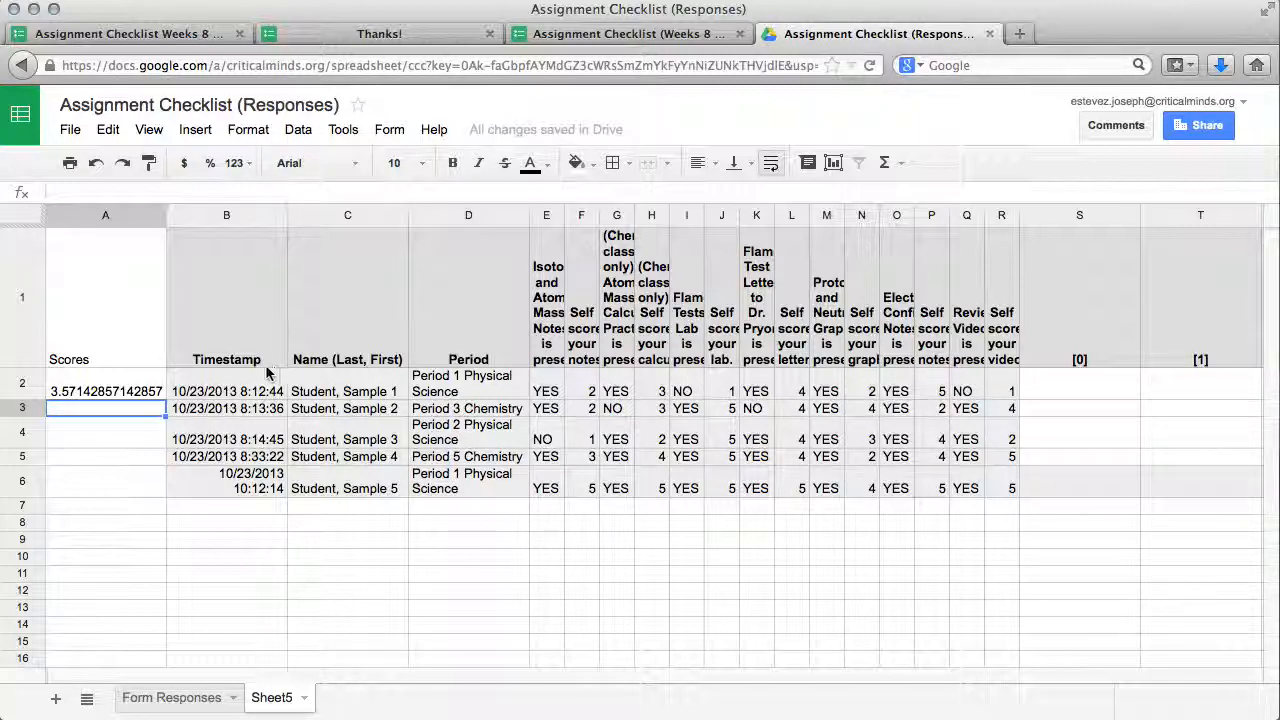
# - Fill the A2 score formula down through A6 for the remaining students
pyautogui.click(105, 395)
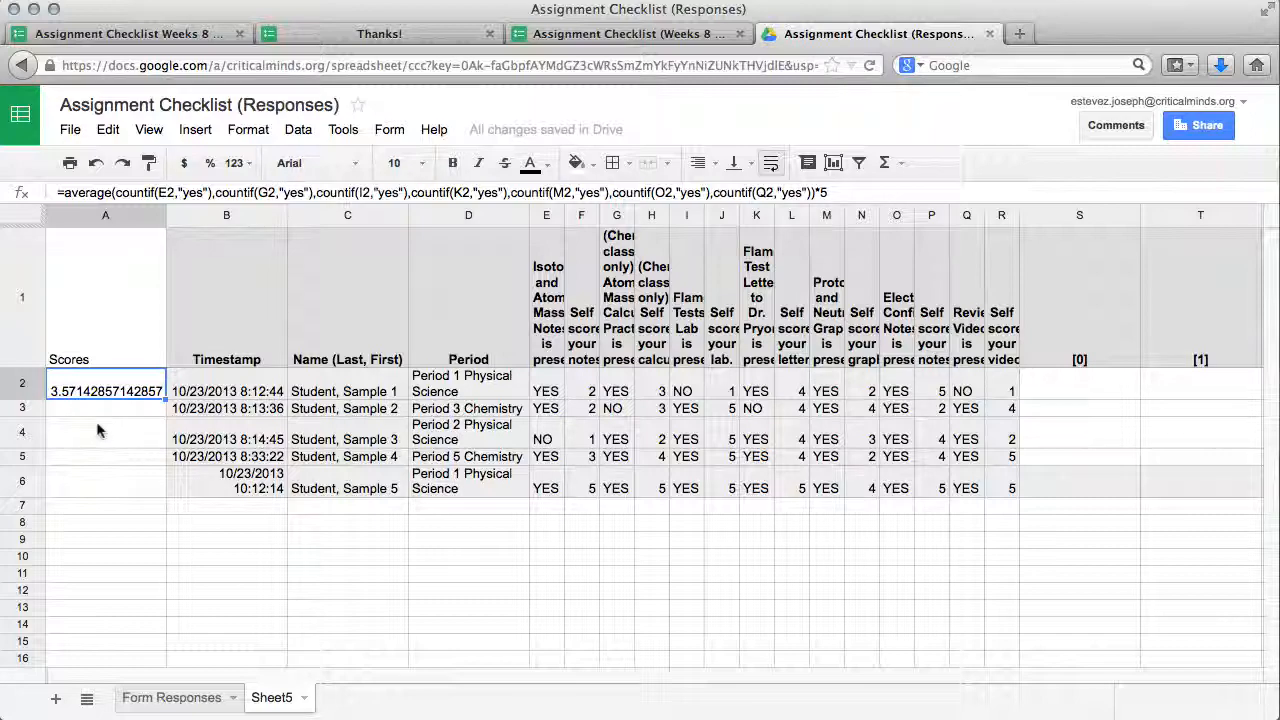
pyautogui.click(80, 452)
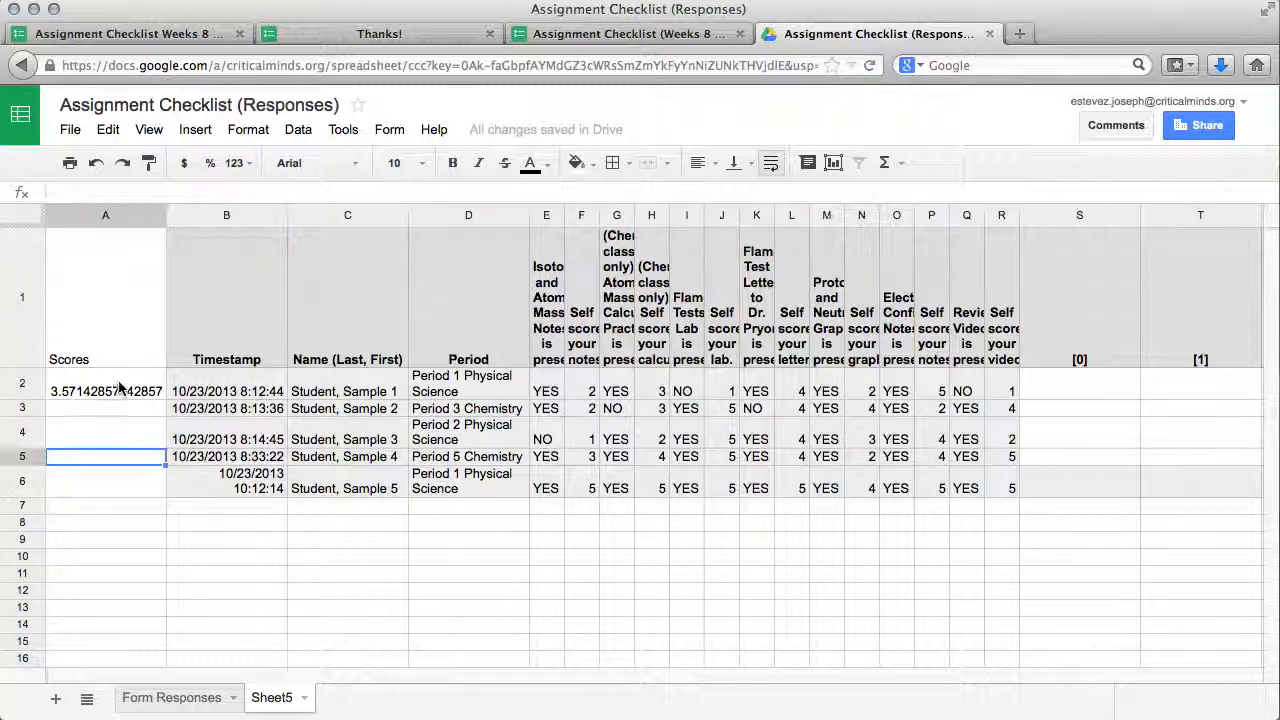
pyautogui.click(118, 388)
pyautogui.moveTo(165, 398); pyautogui.dragTo(164, 488)
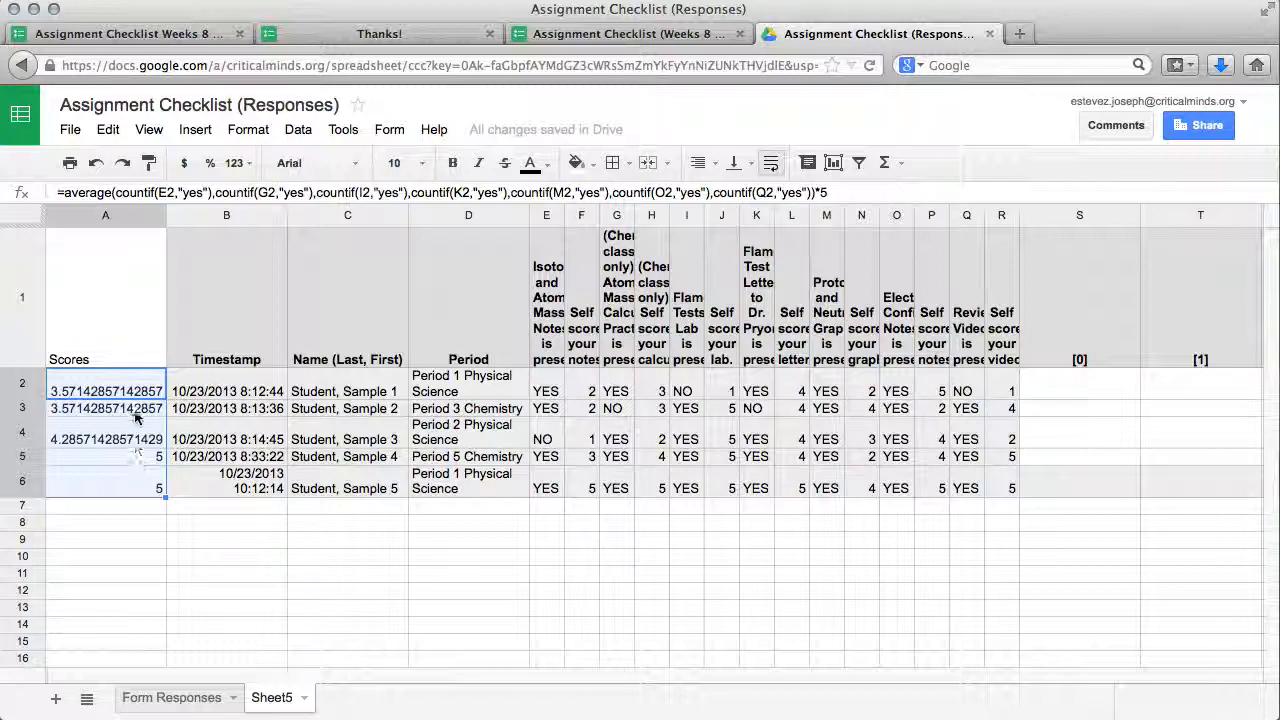
# - Format the scores in A2:A6 with a custom decimal format of 1 decimal place
pyautogui.click(250, 164)
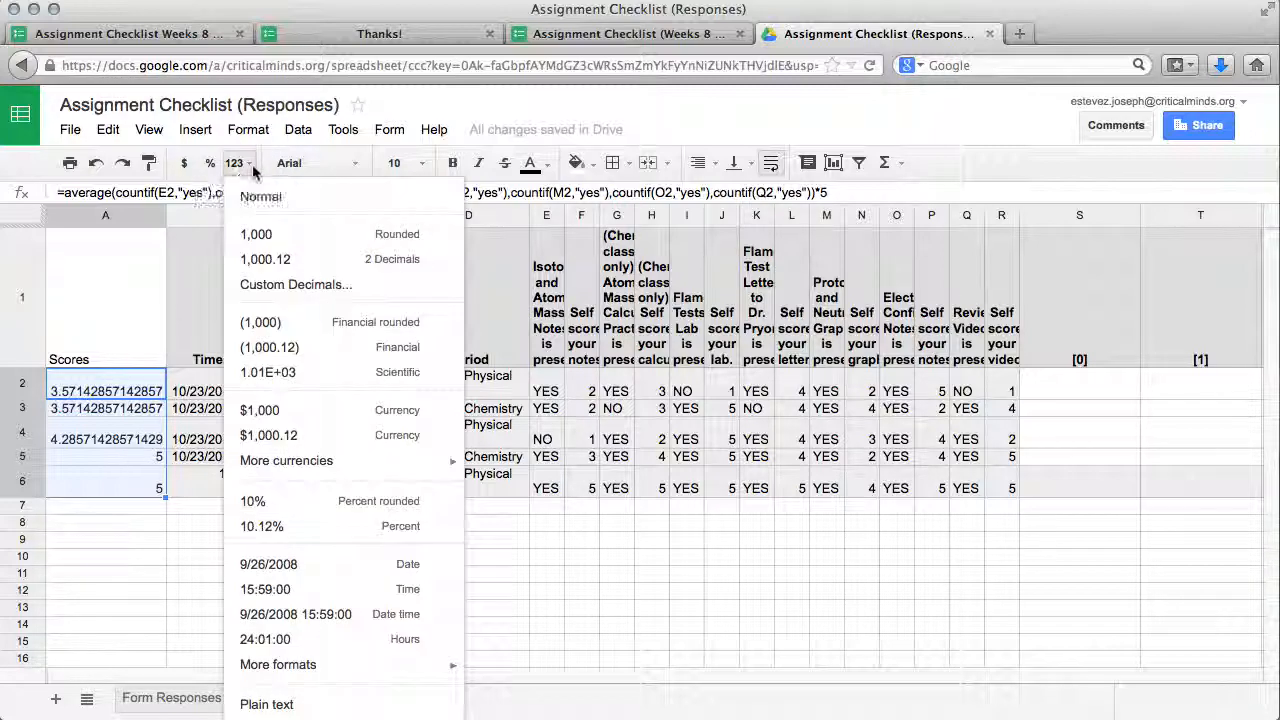
pyautogui.click(264, 287)
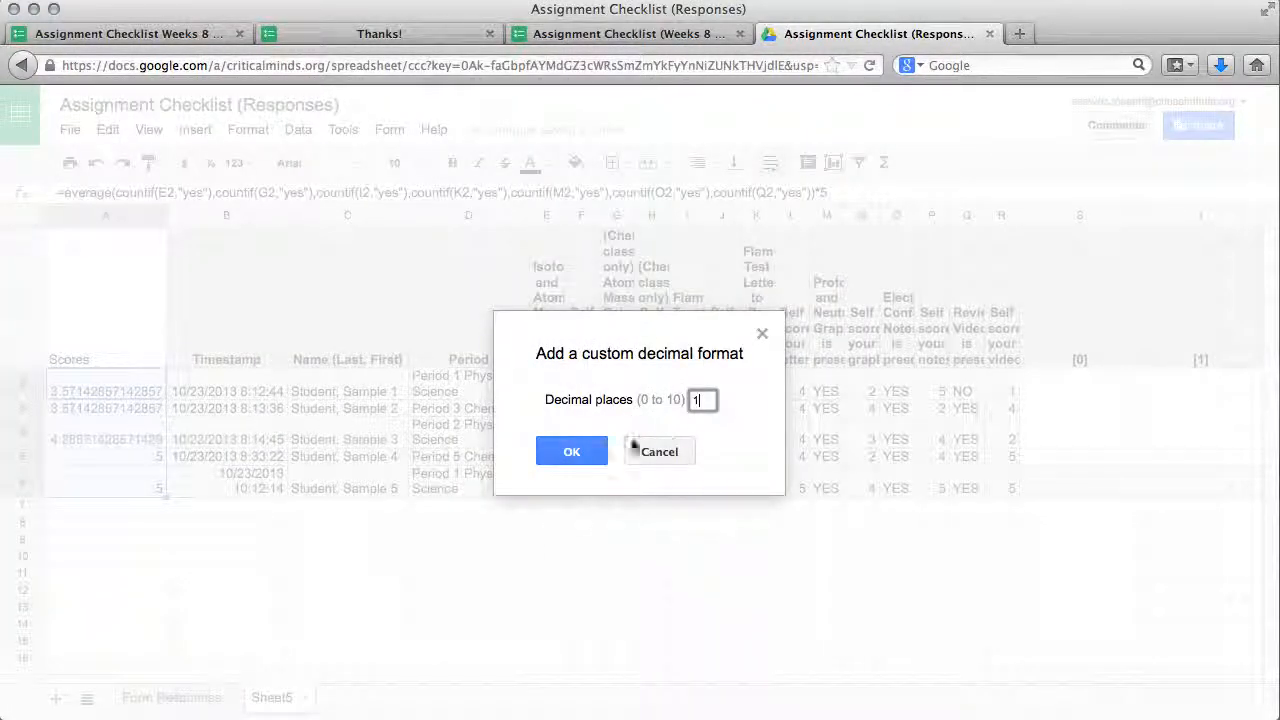
pyautogui.click(580, 451)
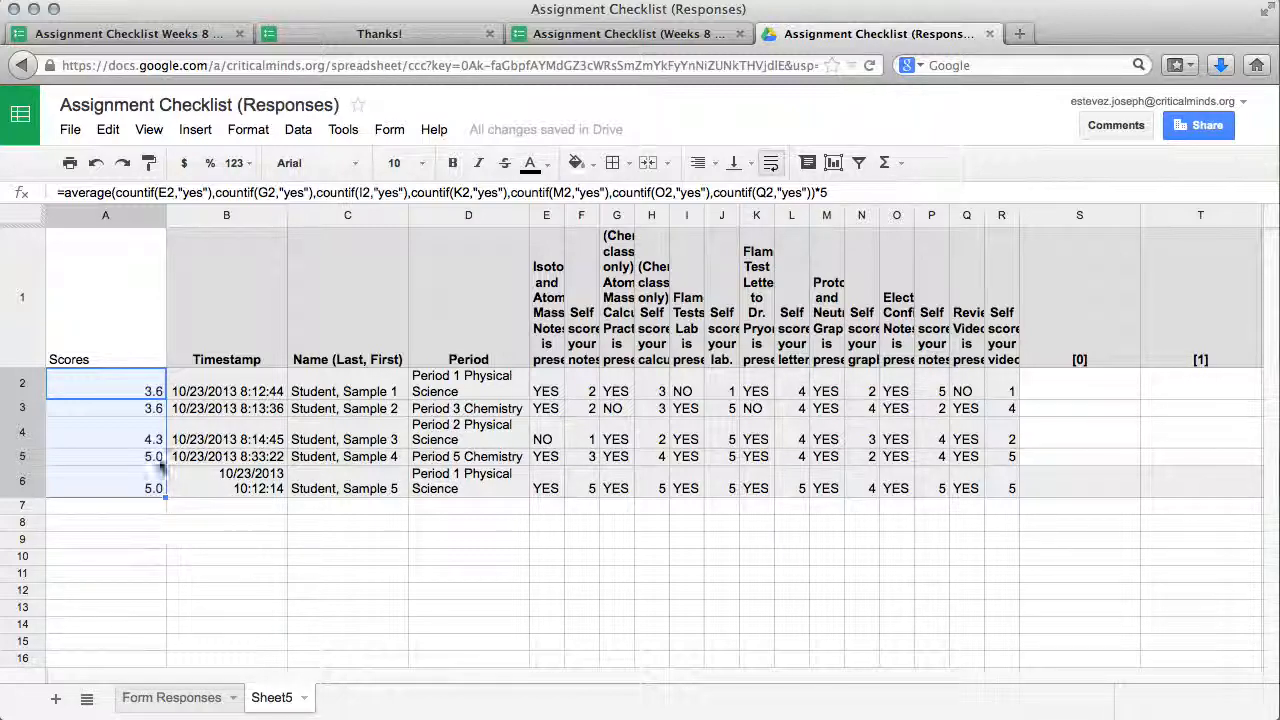
pyautogui.click(210, 553)
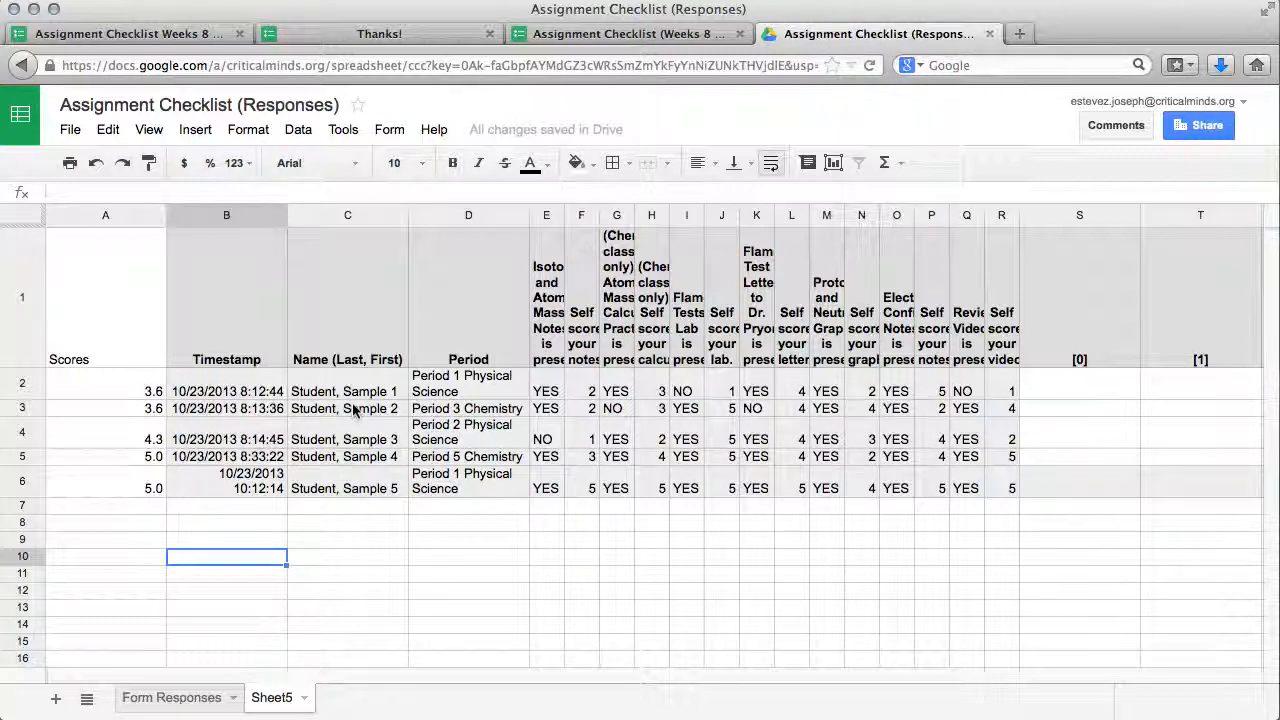
# - Sort the whole sheet as data with a header row, by Period A→Z and then by Name (Last, First) A→Z
pyautogui.click(22, 220)
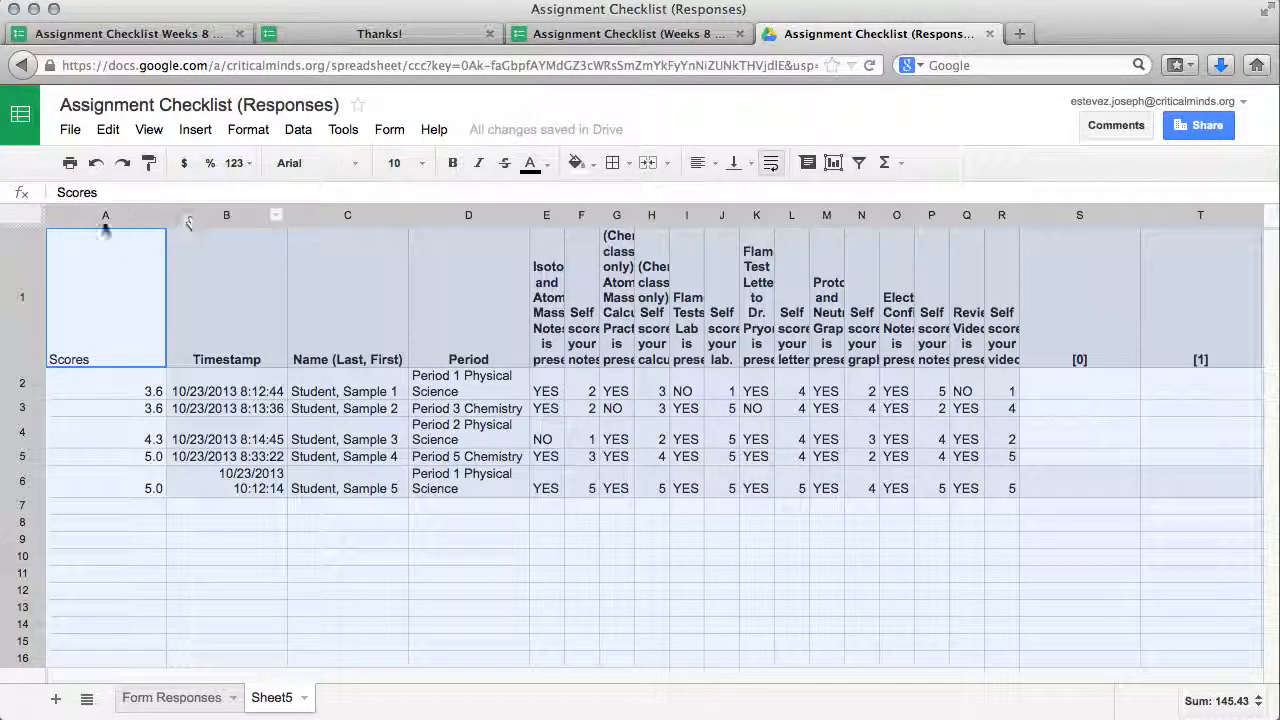
pyautogui.click(302, 133)
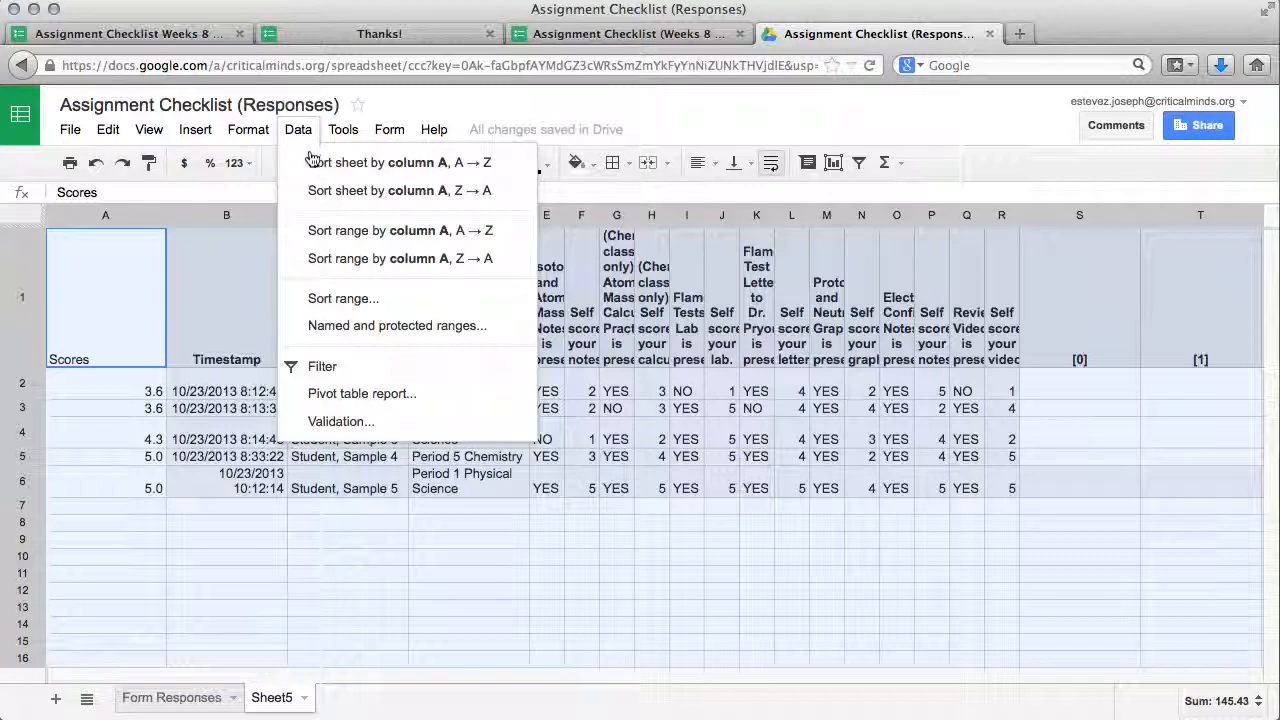
pyautogui.click(340, 298)
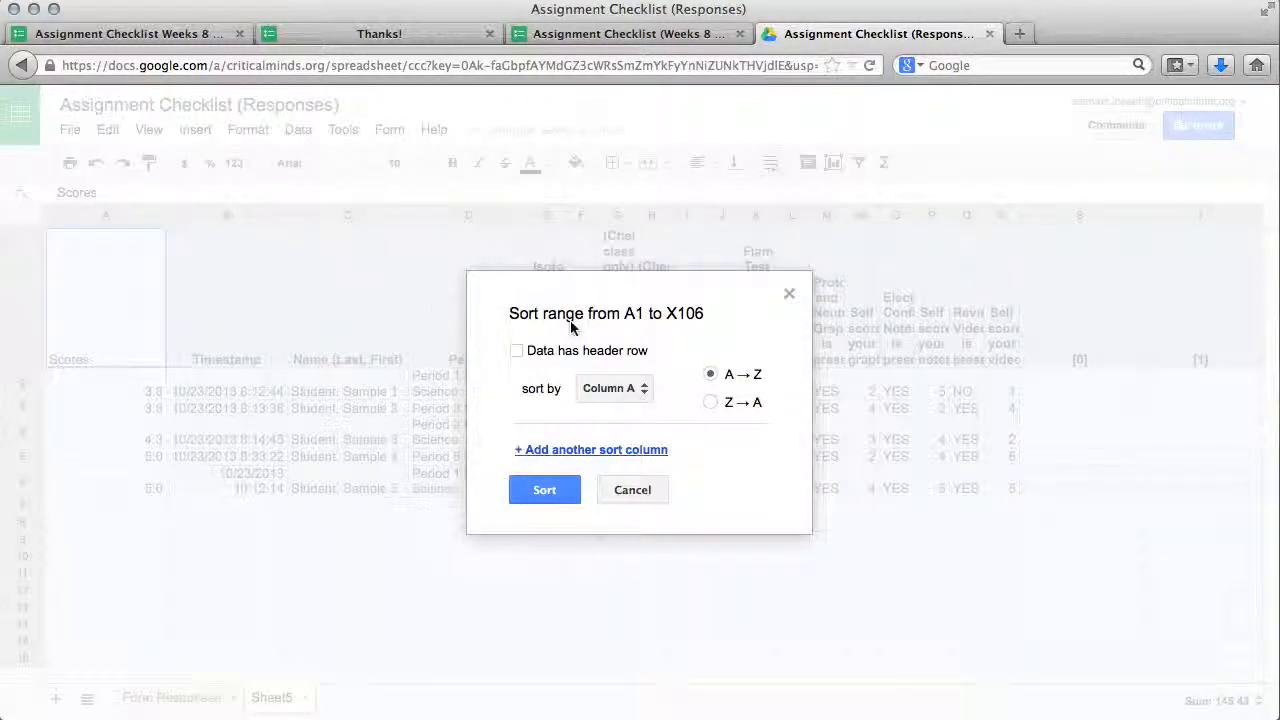
pyautogui.click(517, 351)
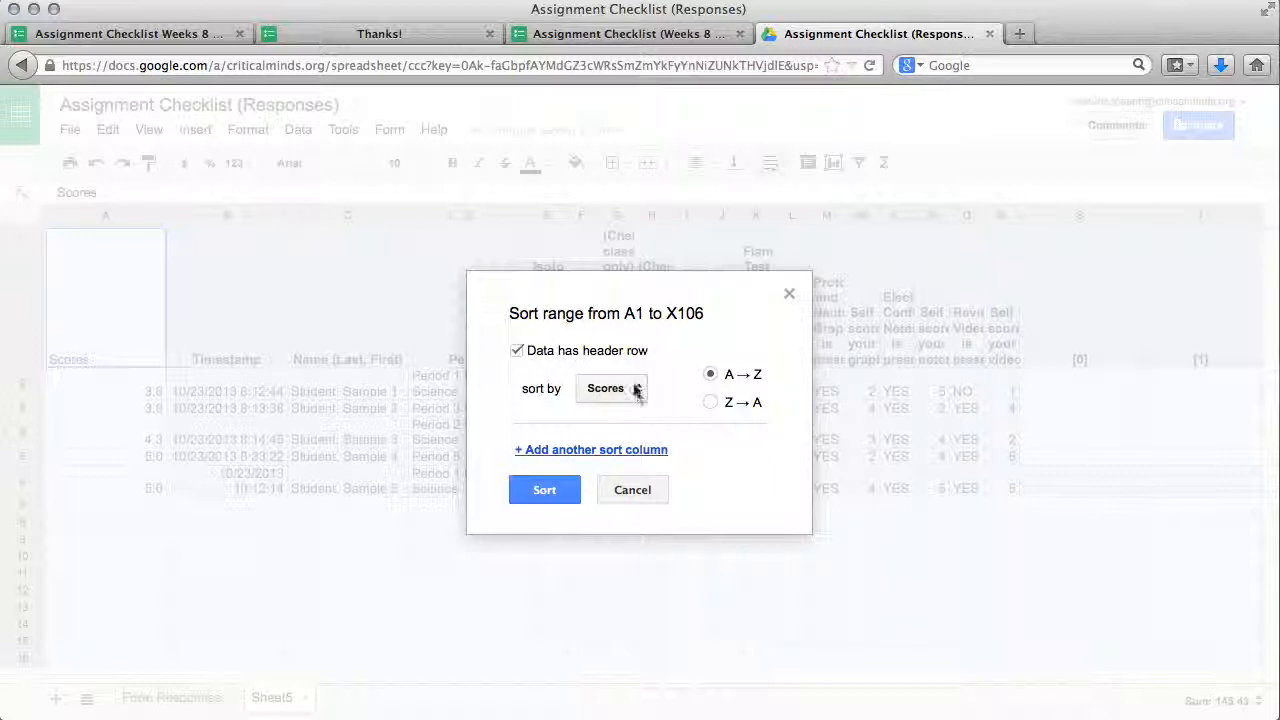
pyautogui.click(628, 389)
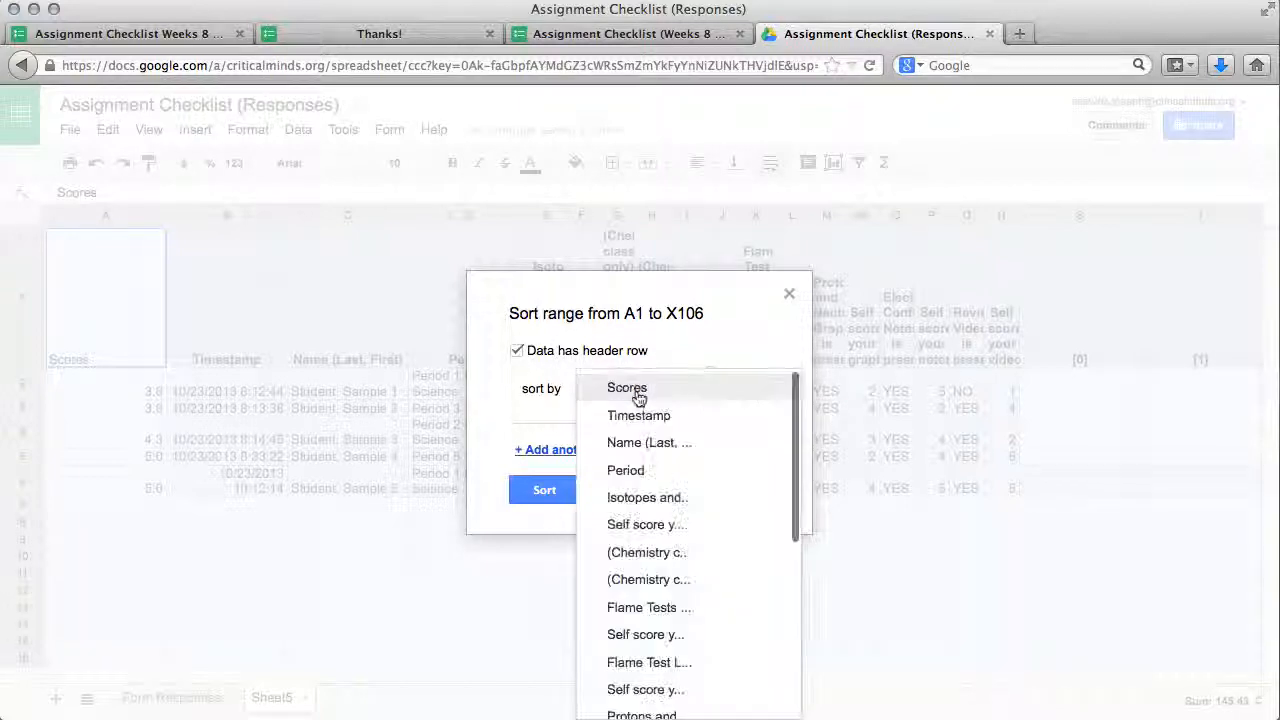
pyautogui.click(645, 470)
pyautogui.click(565, 450)
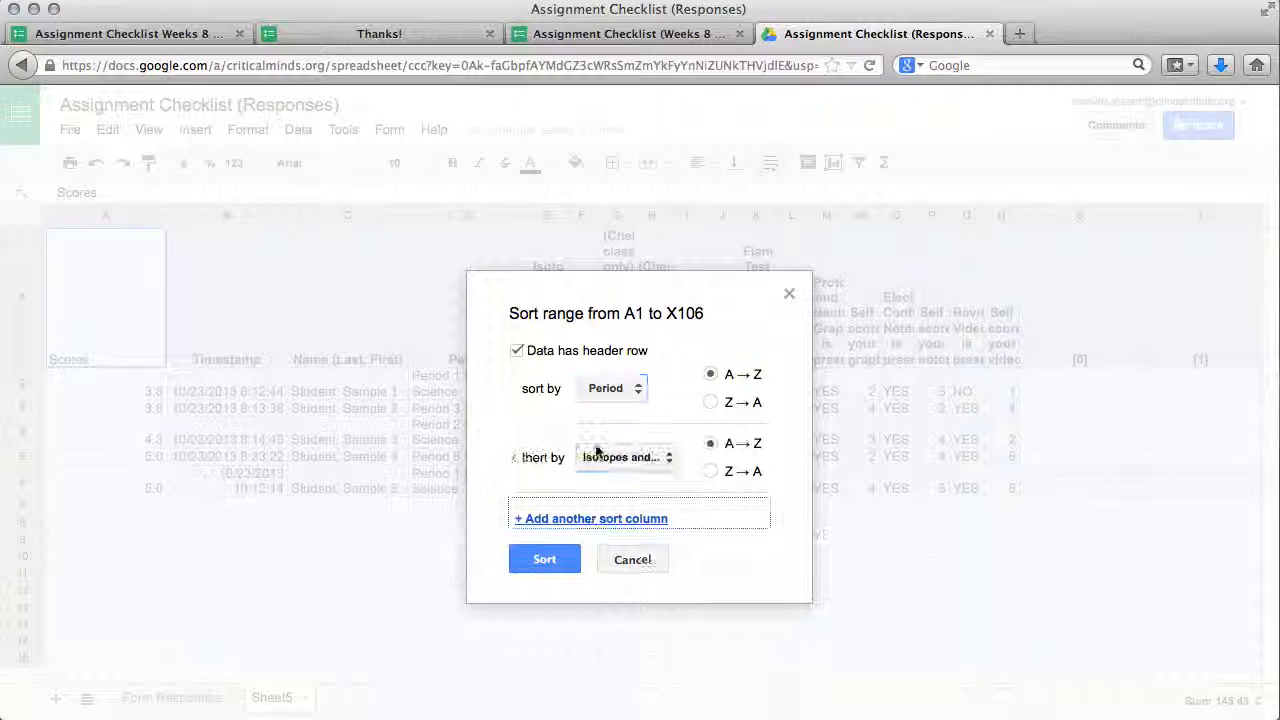
pyautogui.click(670, 461)
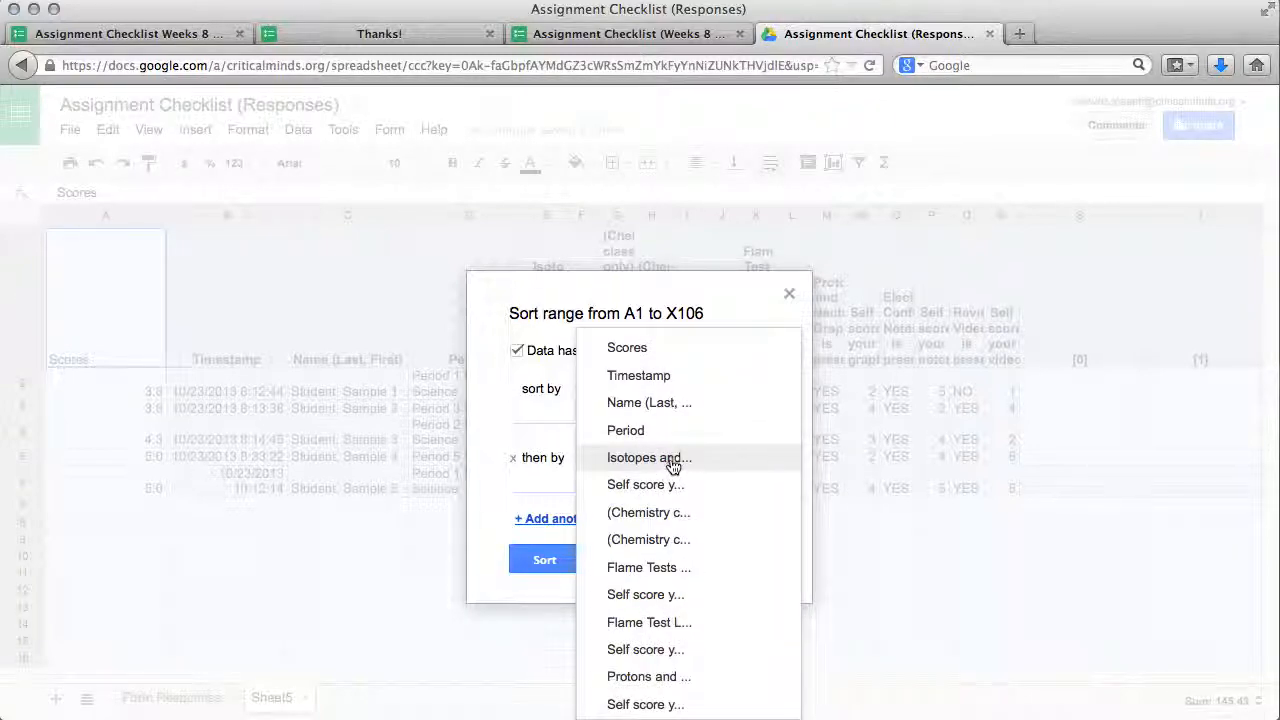
pyautogui.click(650, 405)
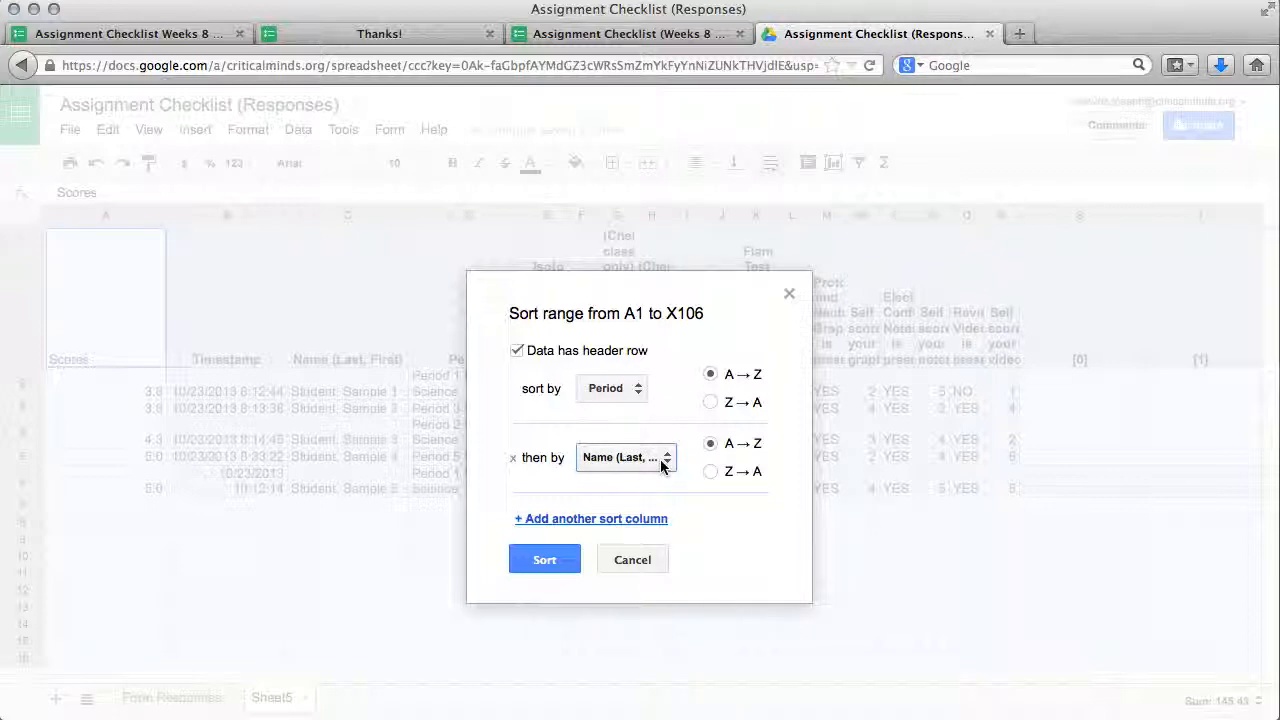
pyautogui.click(548, 560)
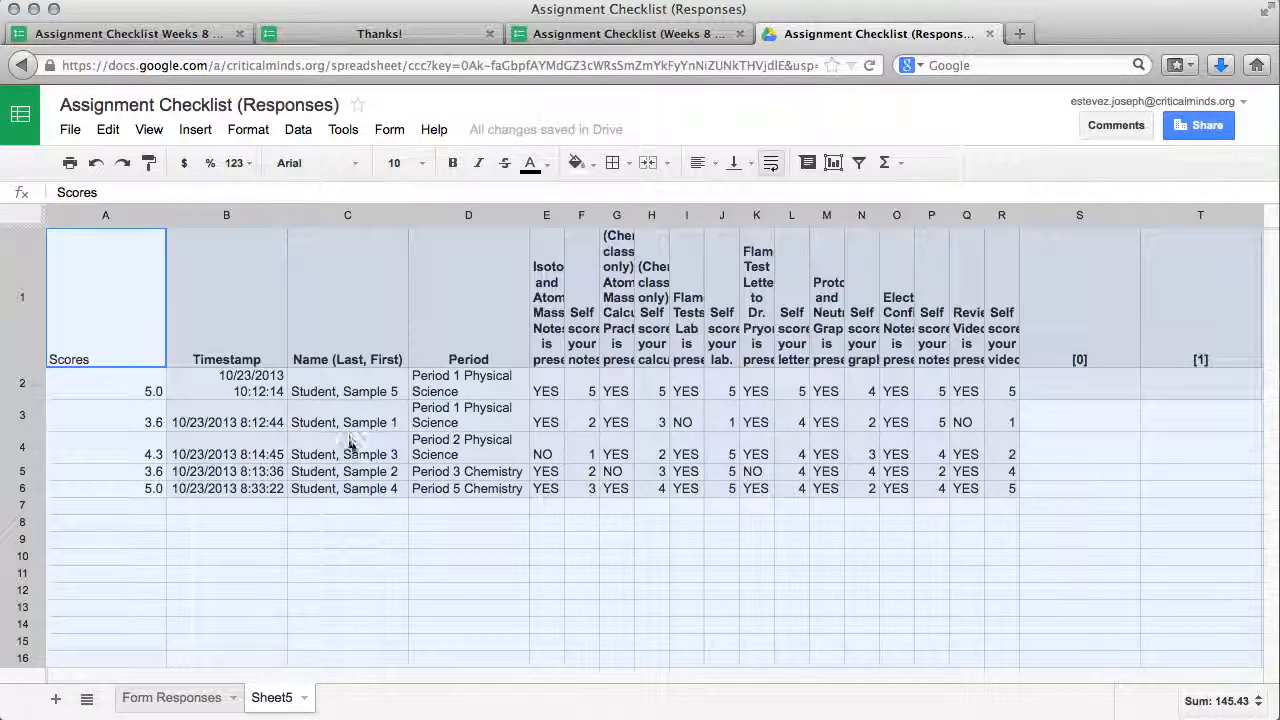
pyautogui.click(370, 535)
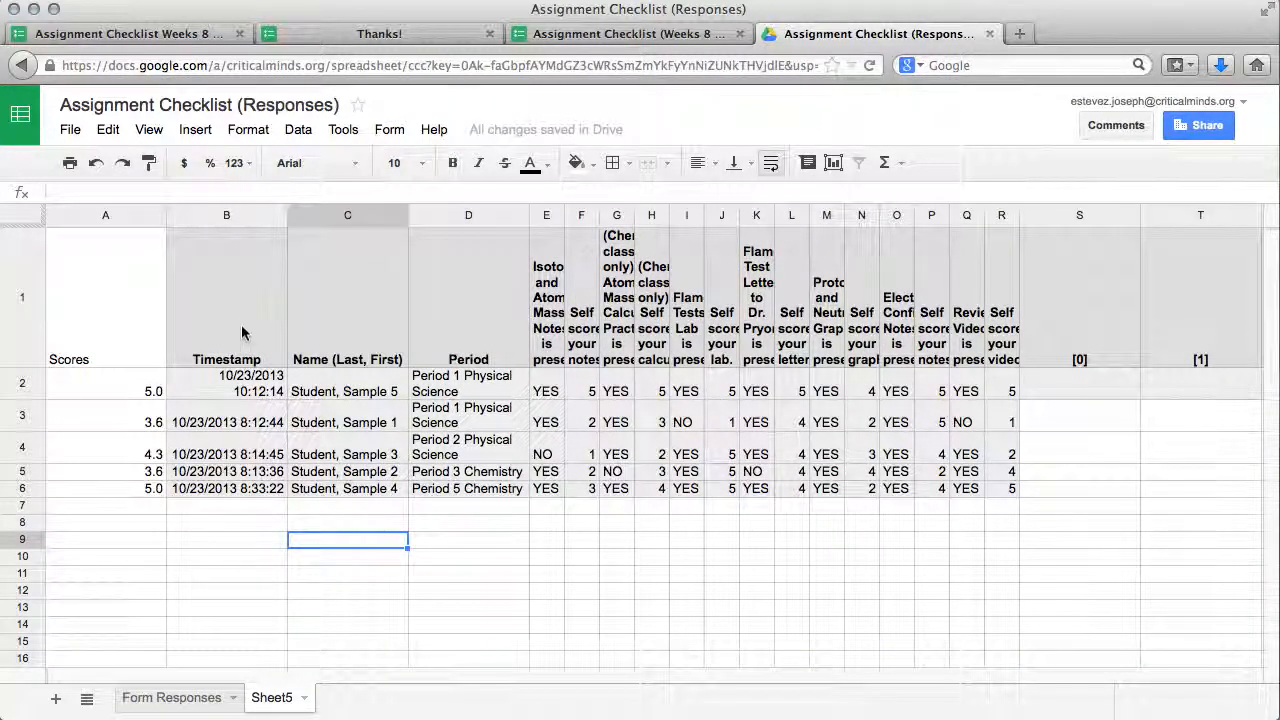
# - Delete the Timestamp column from the sheet
pyautogui.click(229, 217)
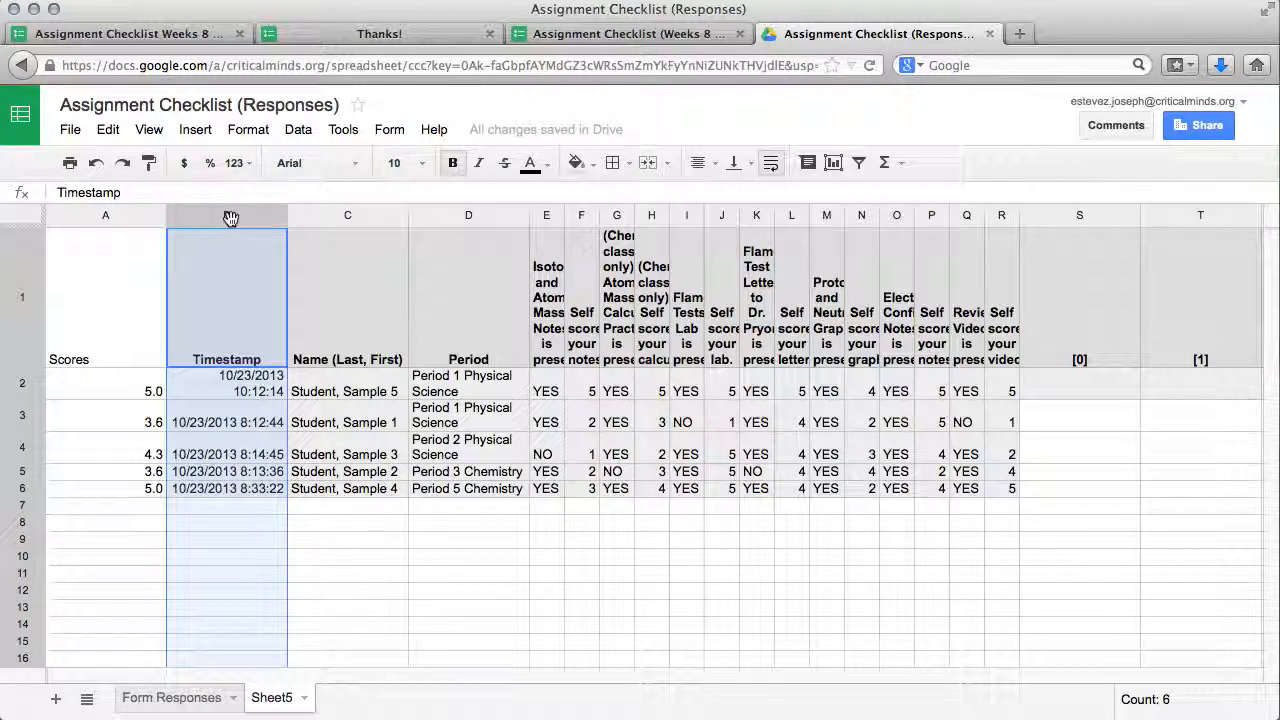
pyautogui.rightClick(230, 218)
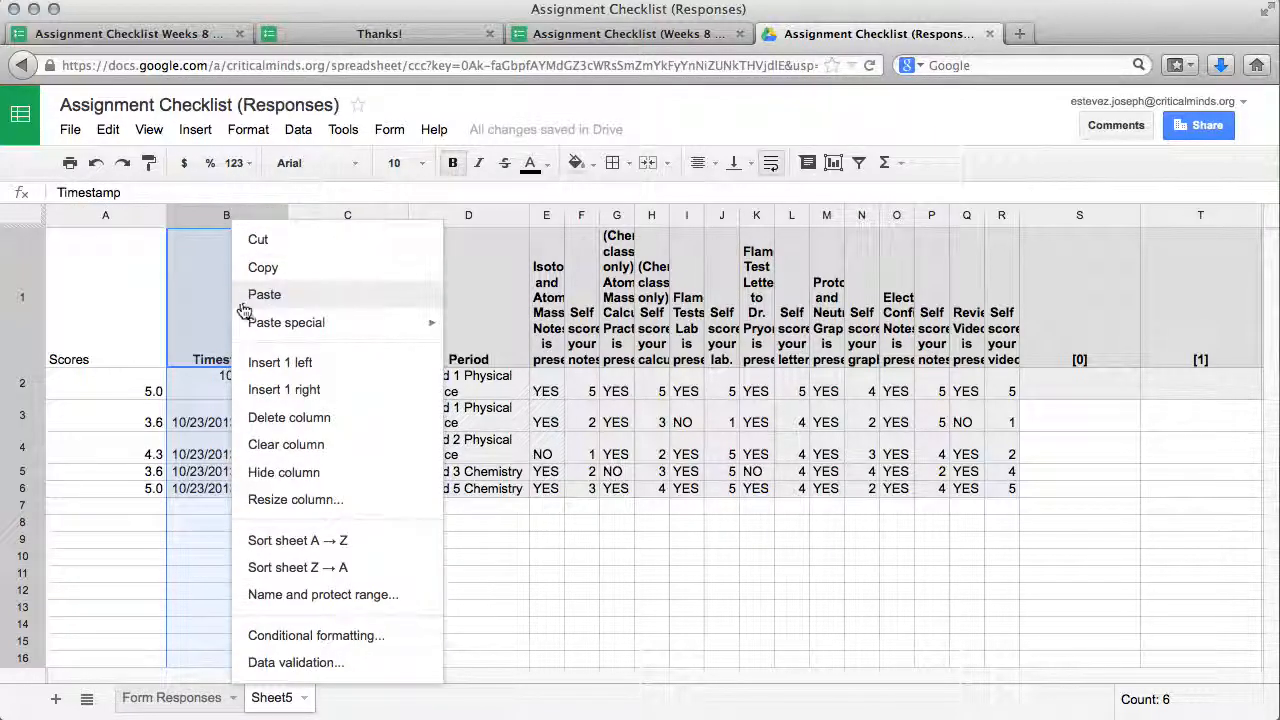
pyautogui.click(289, 418)
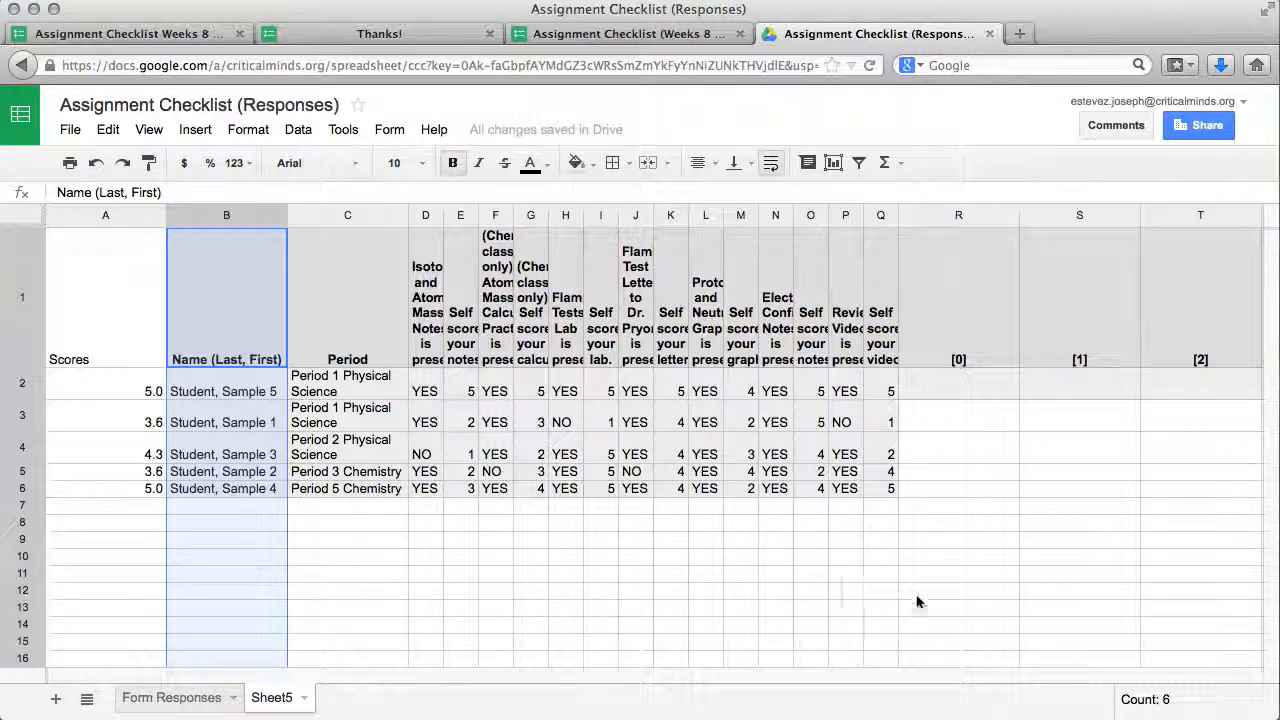
pyautogui.click(762, 596)
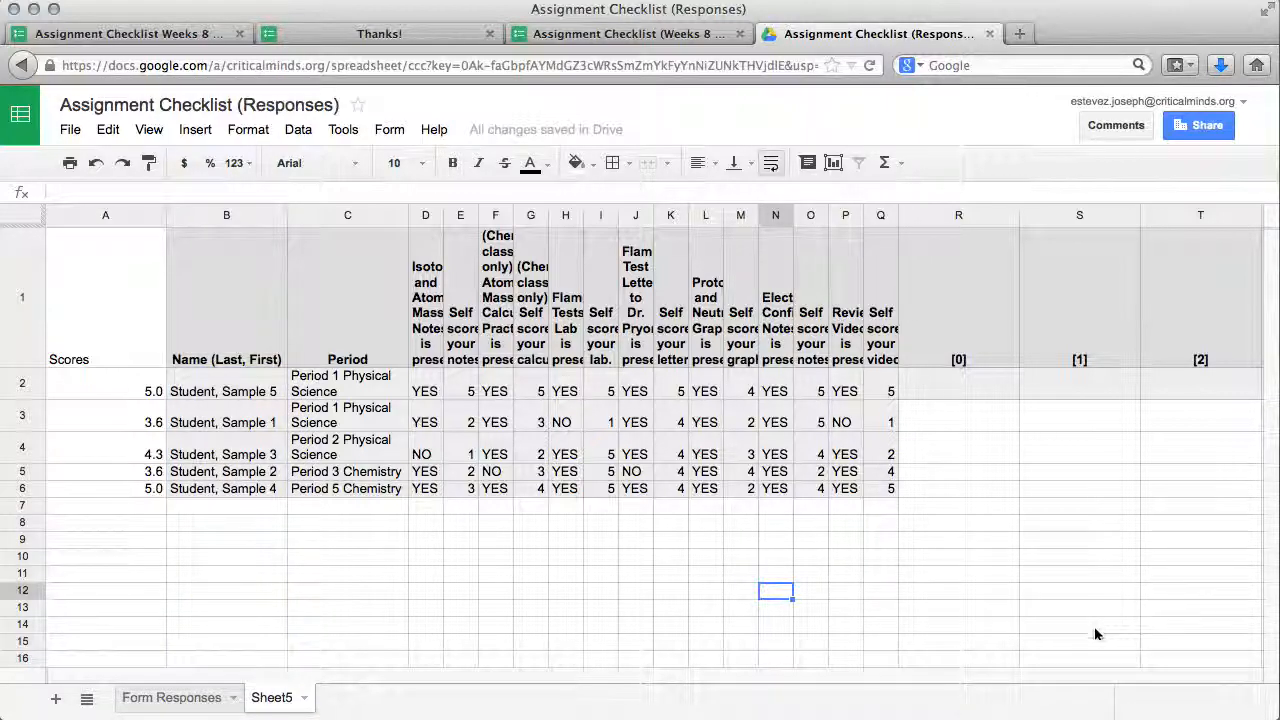